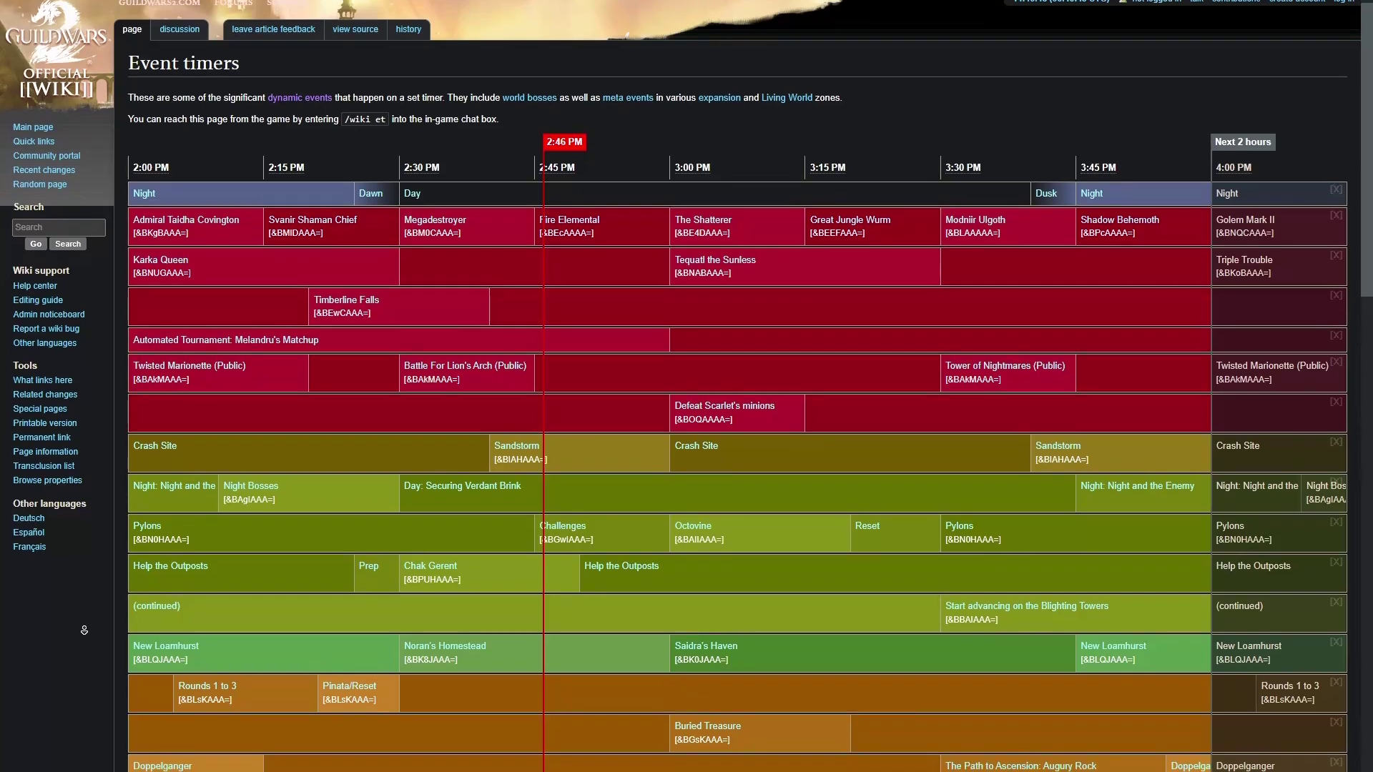
Scroll the wiki's Event timers schedule down to the Awakened Invasion rows
scroll(85, 630, down, 2)
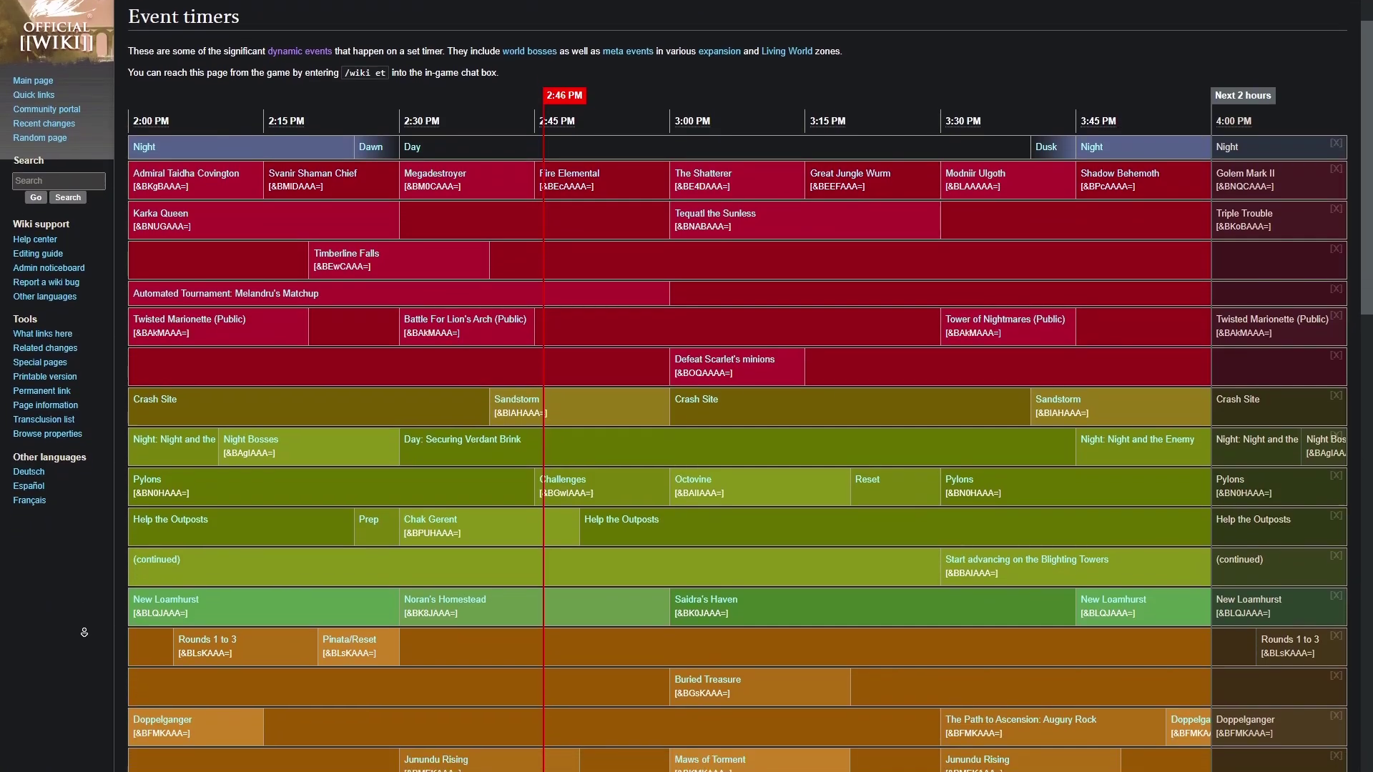
scroll(86, 637, down, 3)
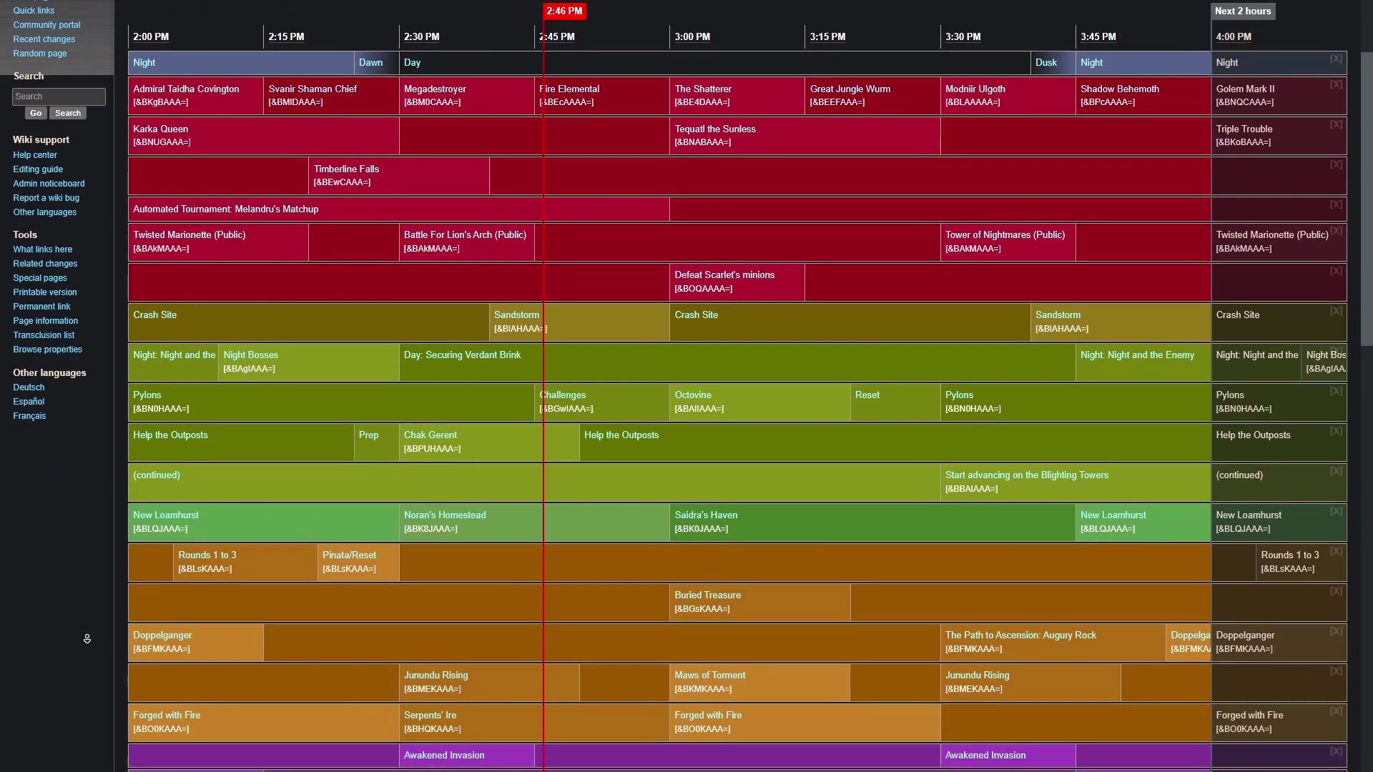
scroll(88, 638, down, 2)
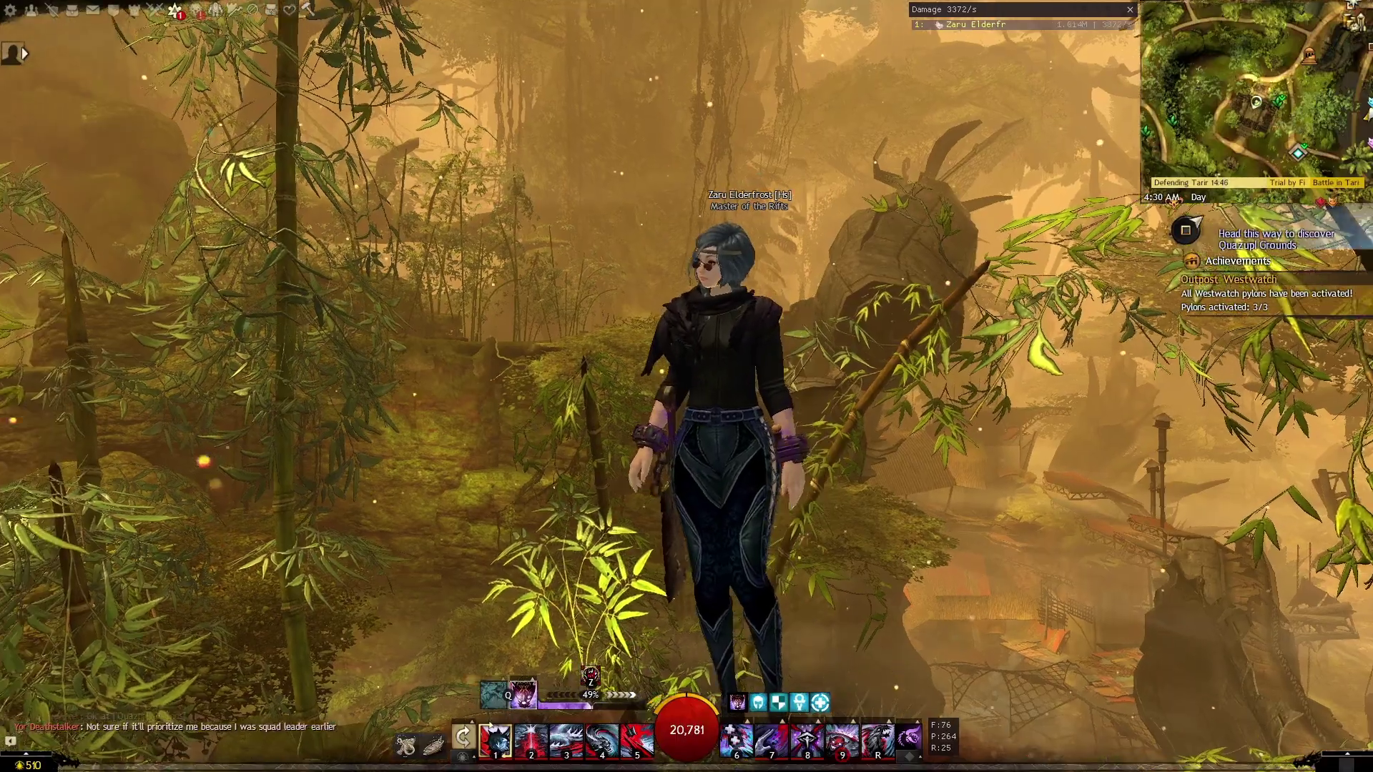
Copy the Drakkar chat code from the event overlay and paste it into squad chat without posting
key(alt+e)
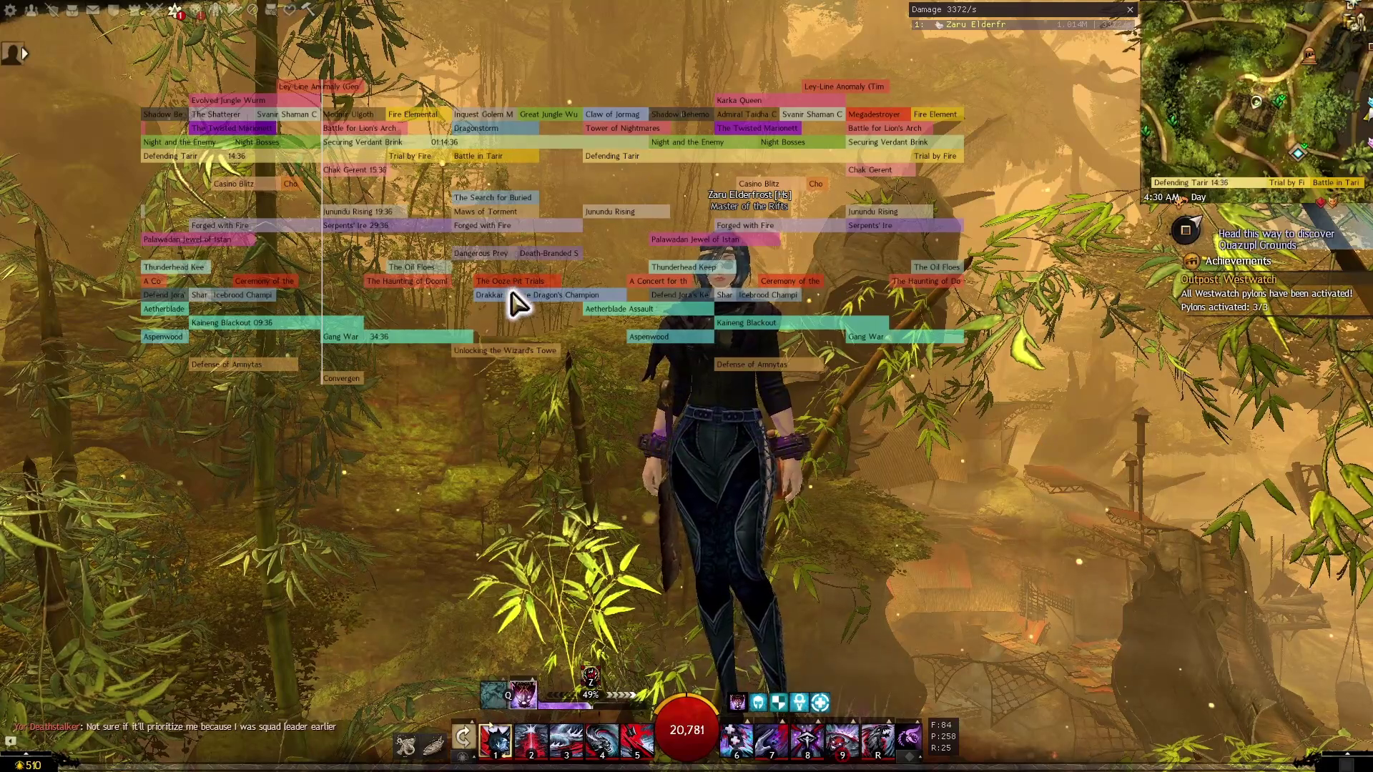
mouse_move(518, 303)
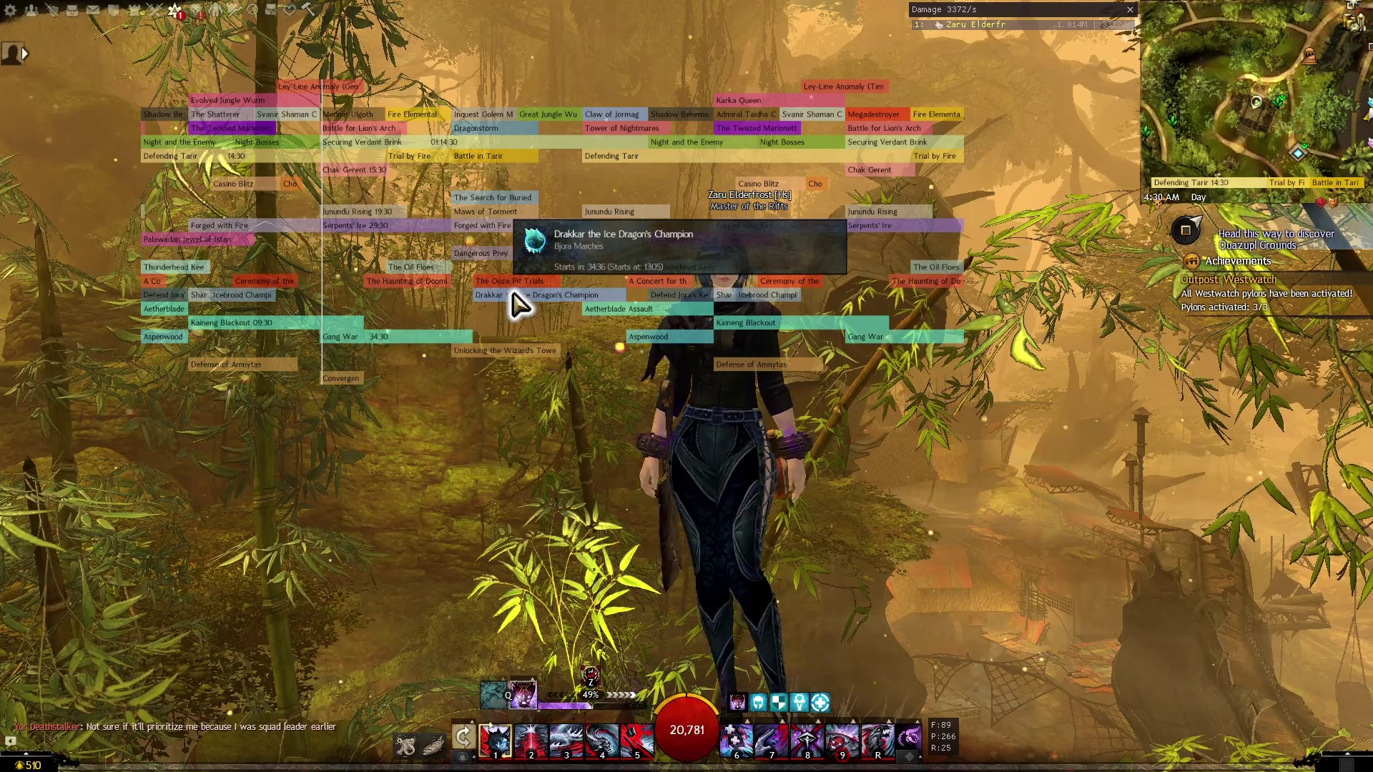
click(516, 302)
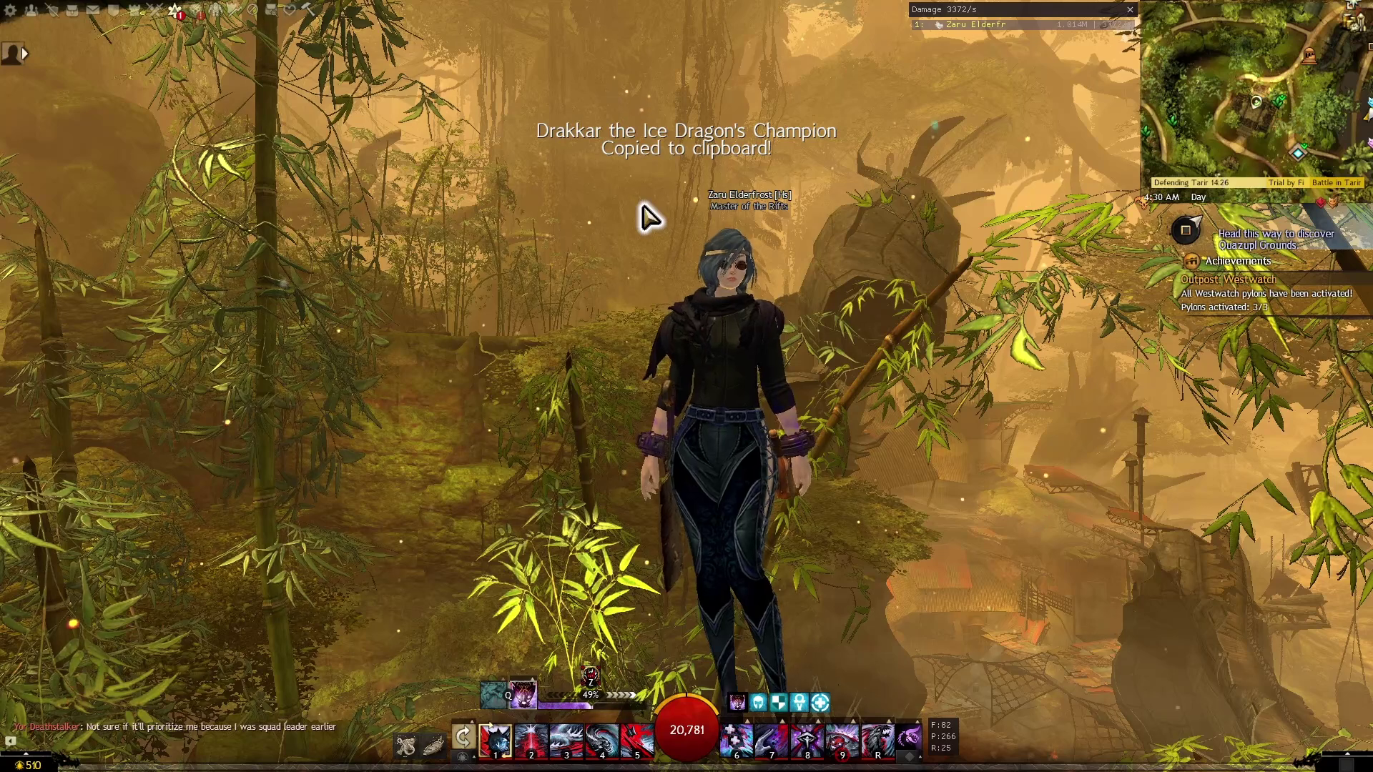
key(Return)
key(ctrl+v)
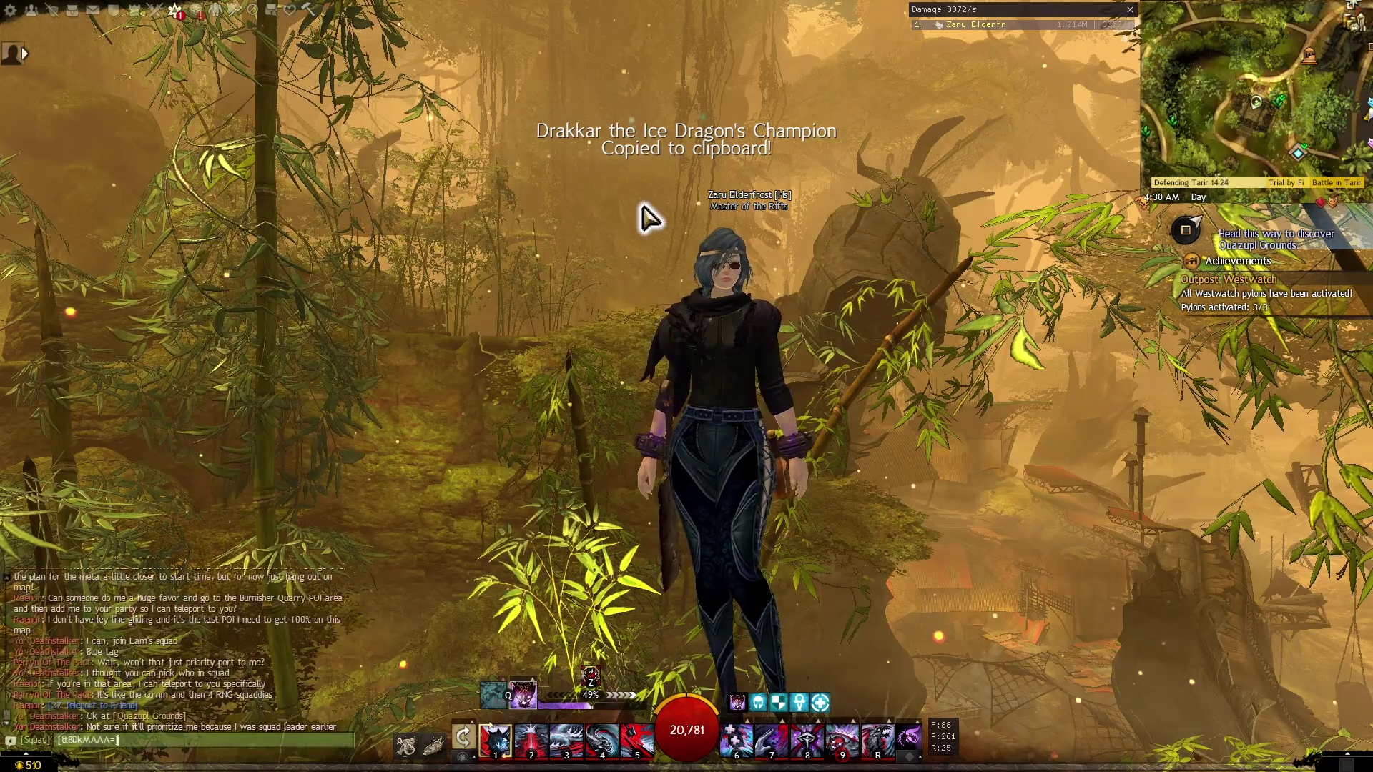
key(Escape)
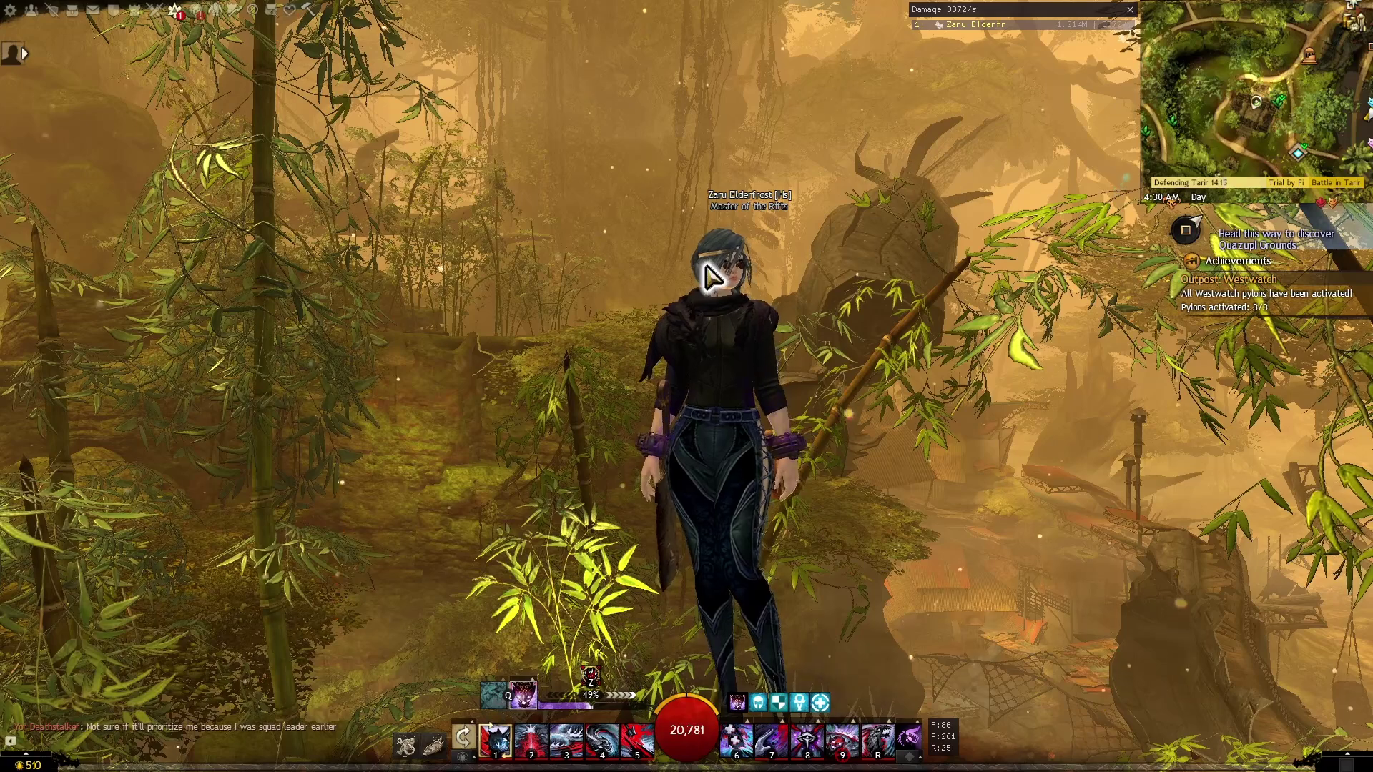
key(alt+e)
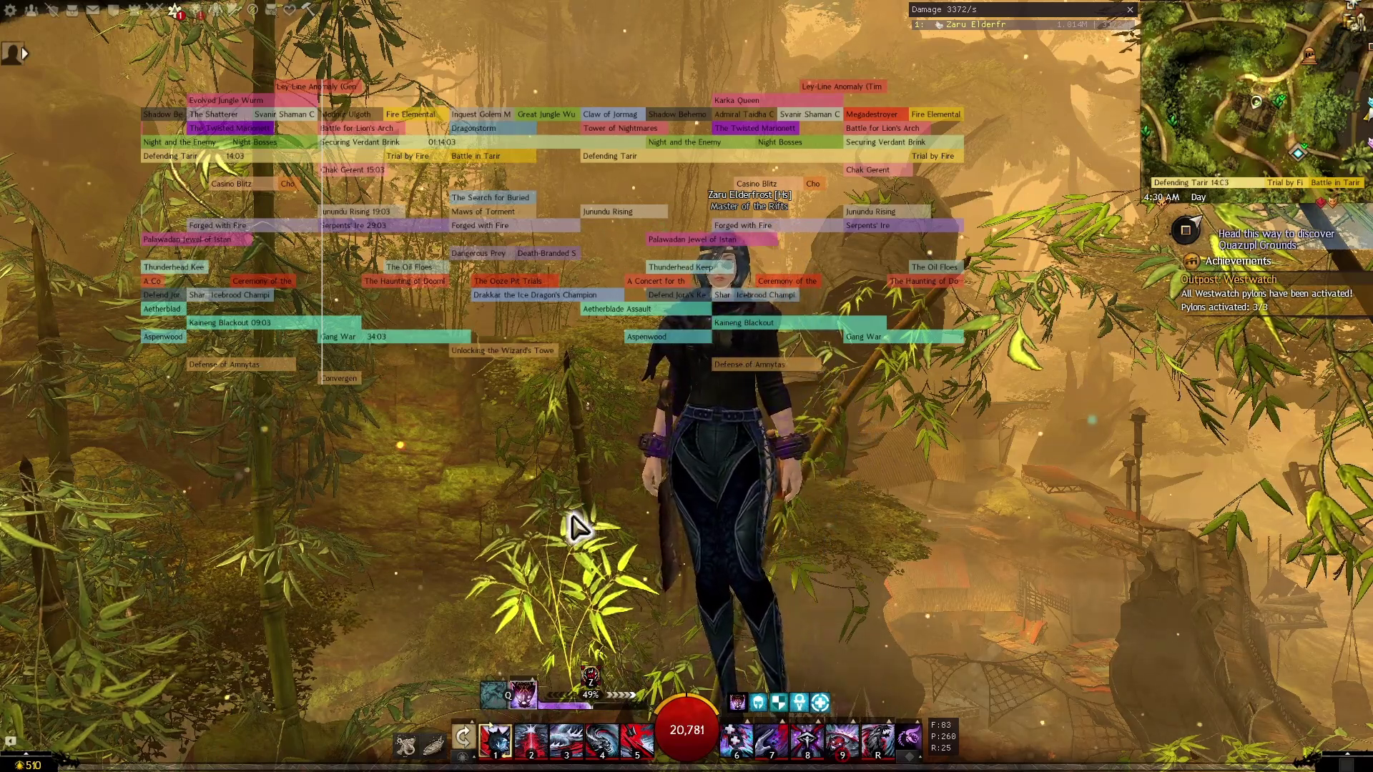
Dismiss the full overlay using the Defending Tarir bar, then rotate the camera around the character
mouse_move(1226, 190)
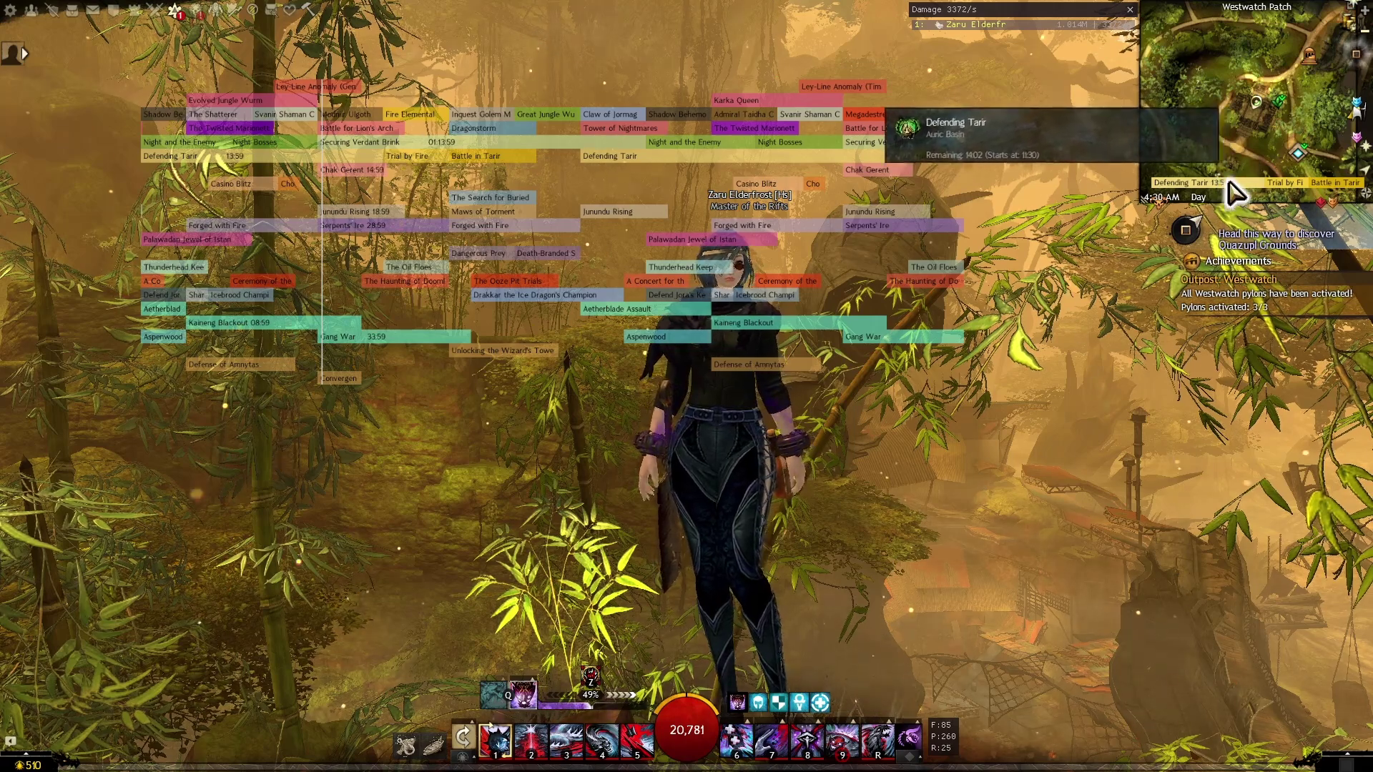
click(1221, 183)
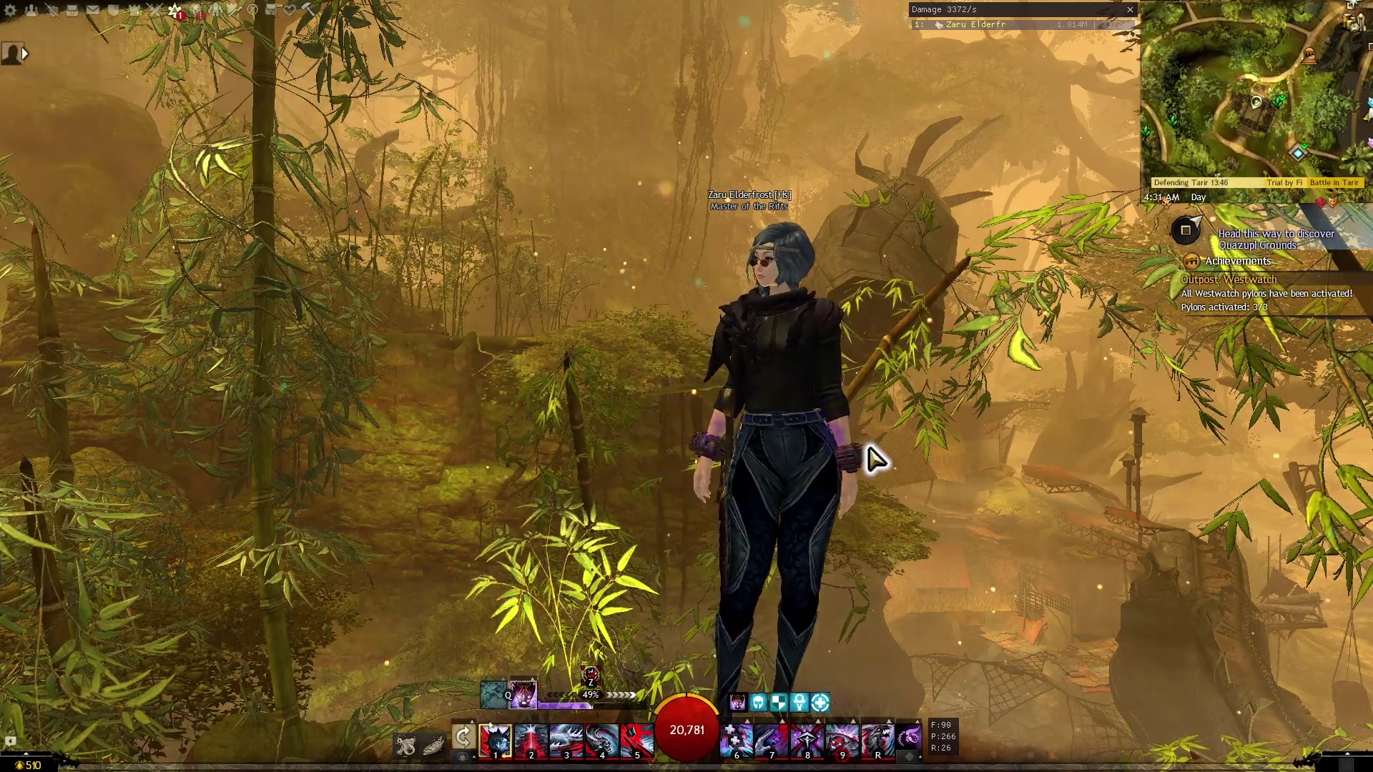
drag(875, 459, 755, 490)
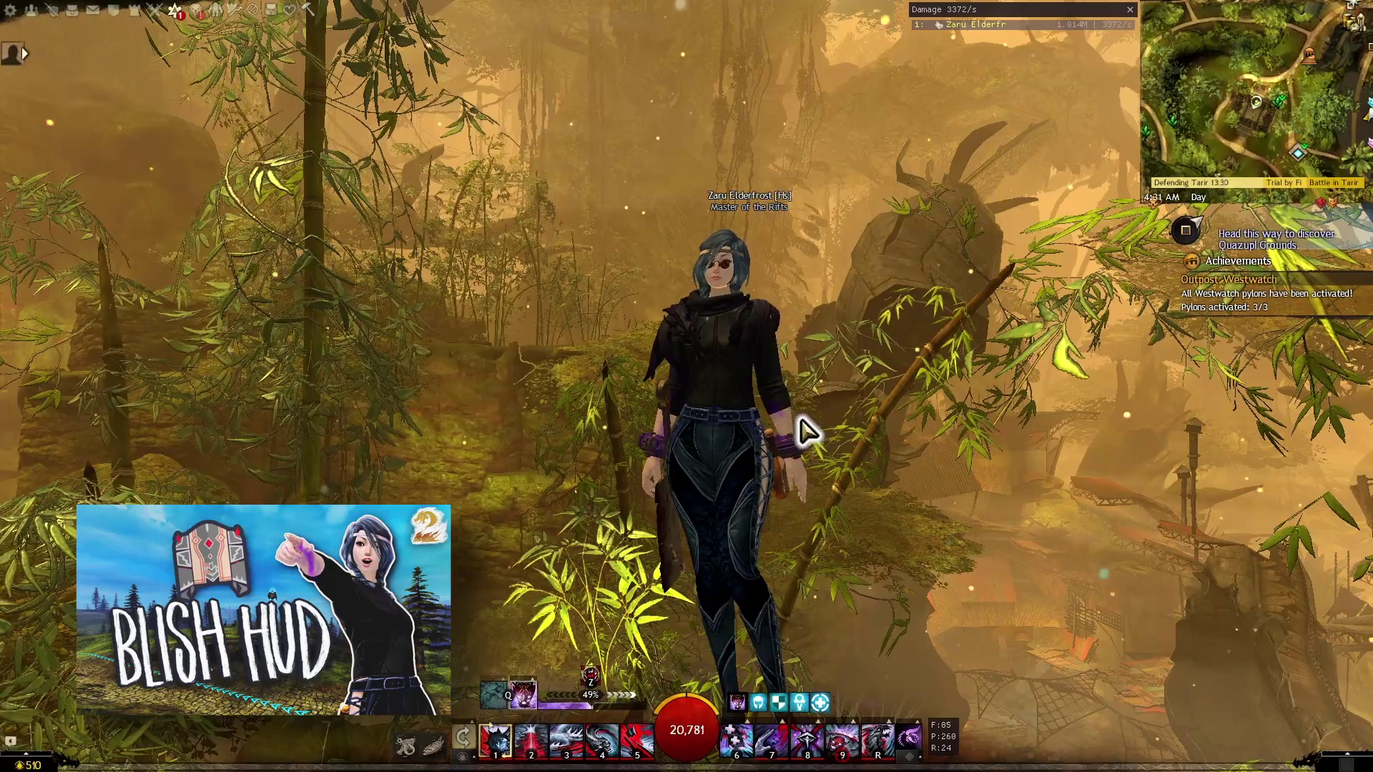
Search 'event' in Blish HUD's Module Repo and select Event Table under Manage Modules
click(217, 11)
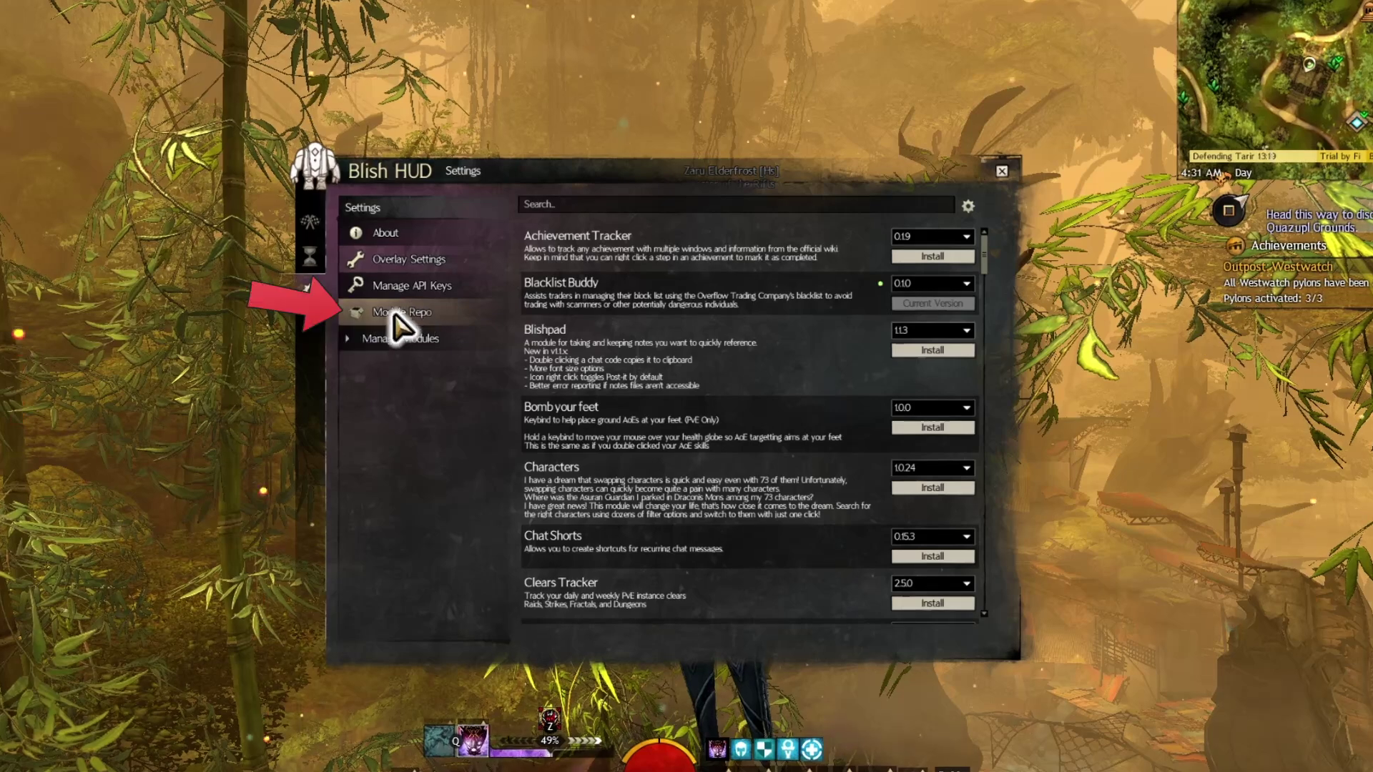
click(588, 207)
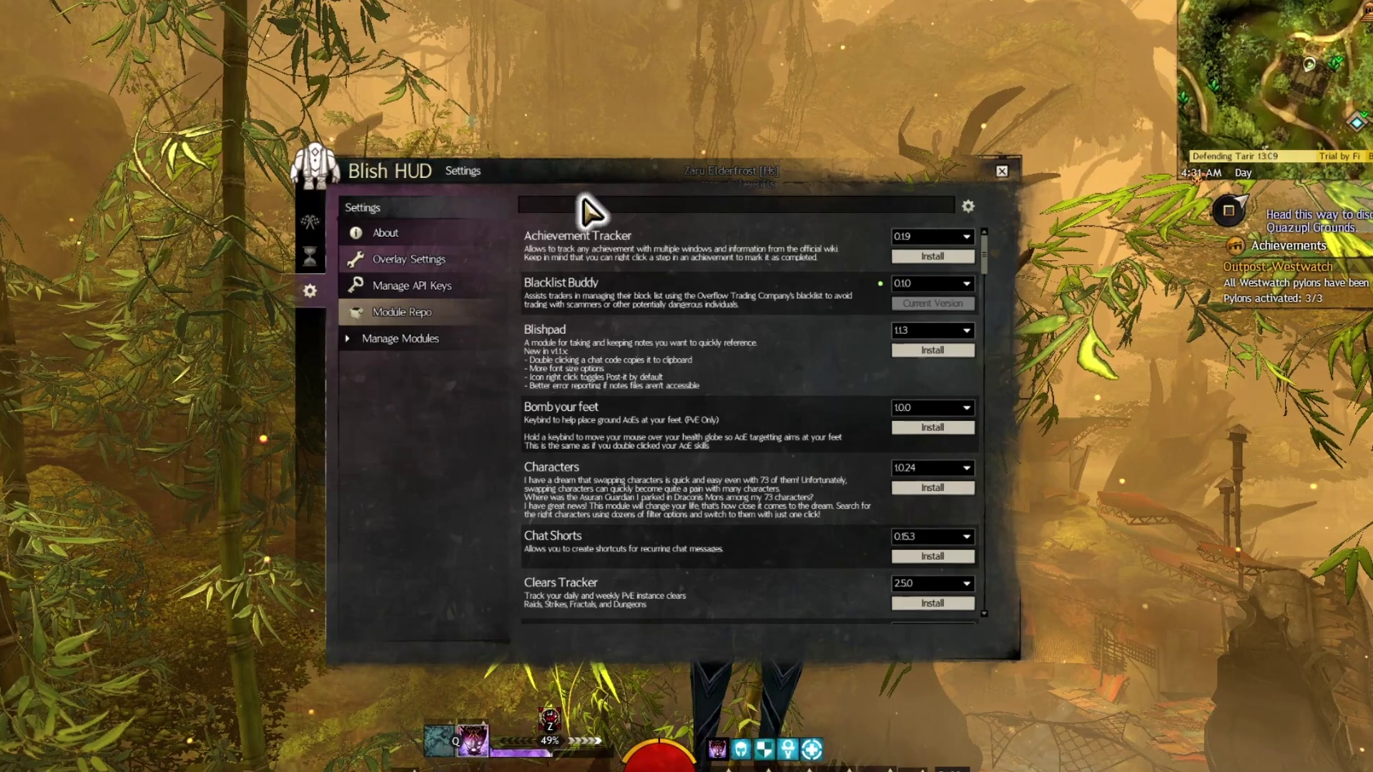
text(event)
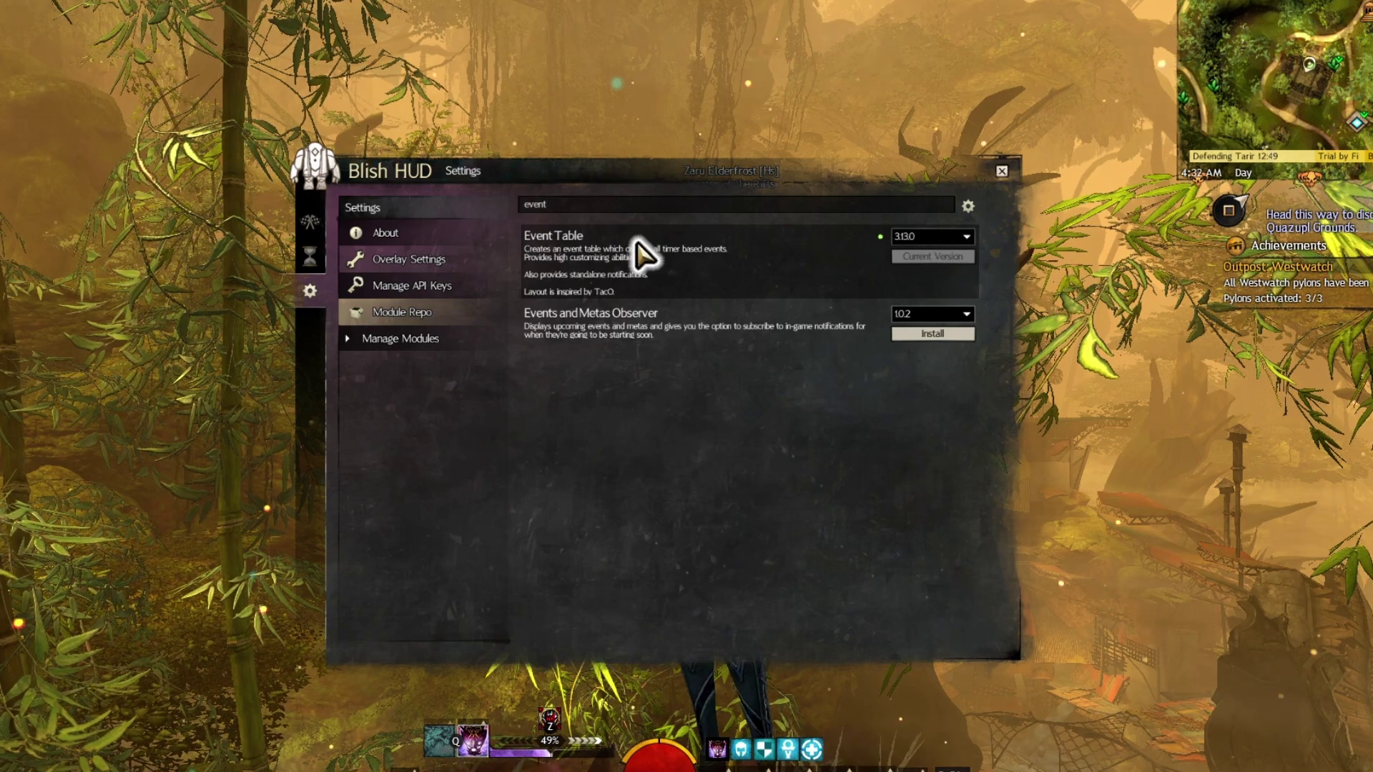
click(382, 339)
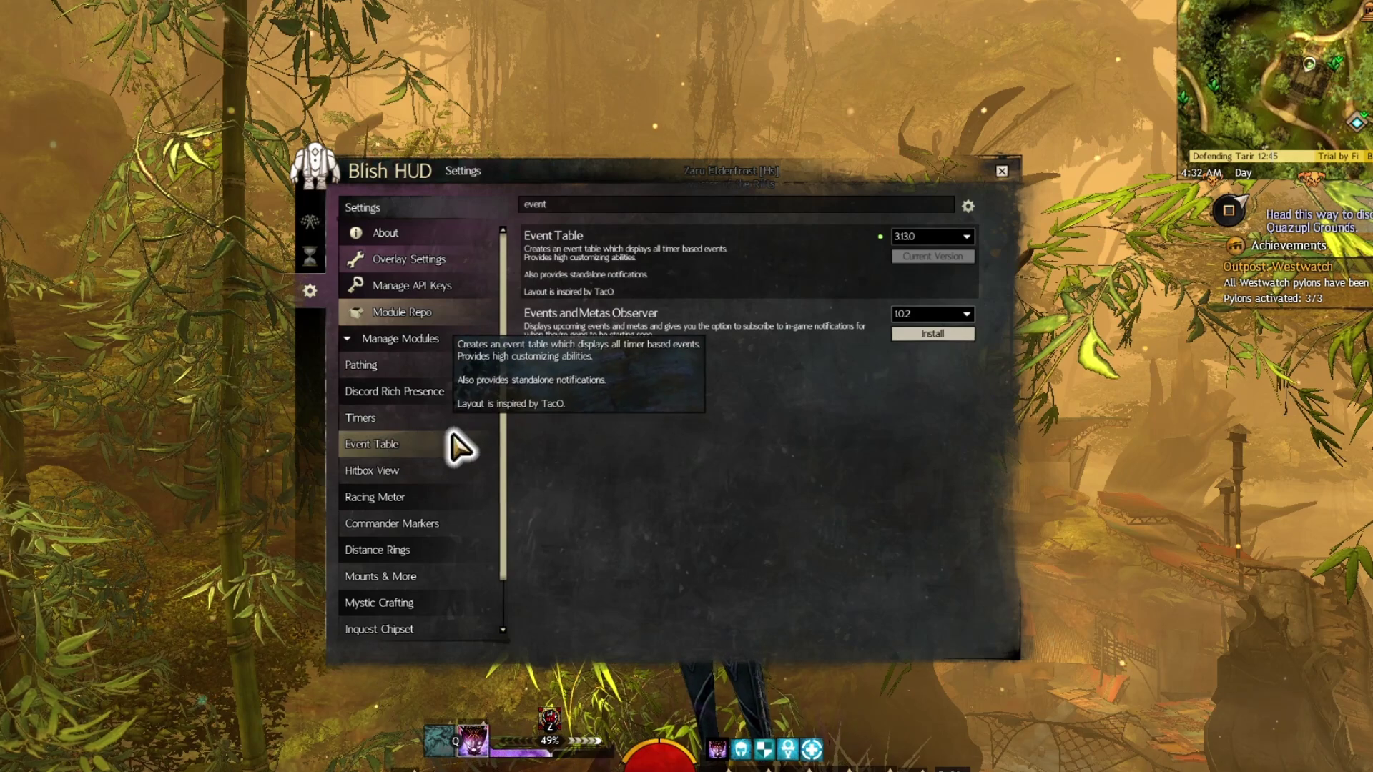
click(421, 444)
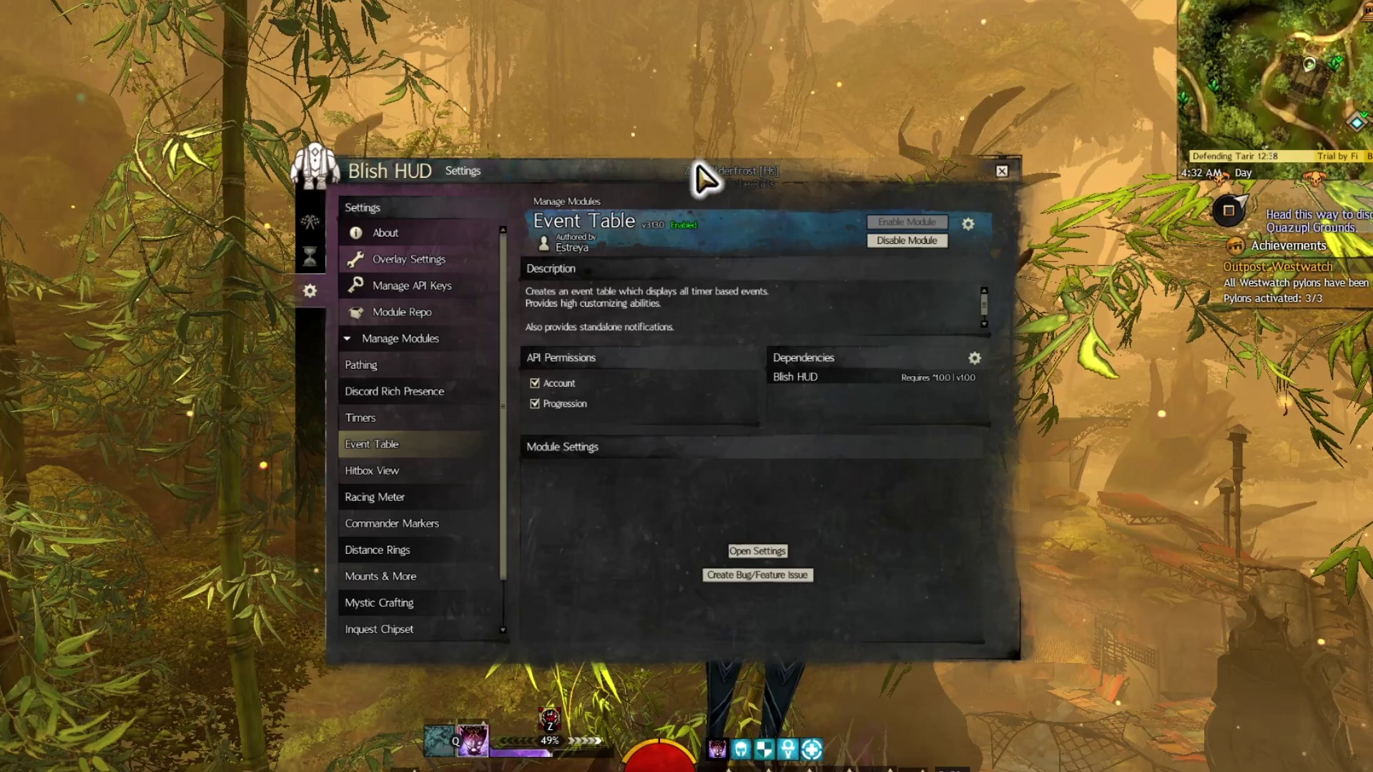
drag(705, 178, 724, 172)
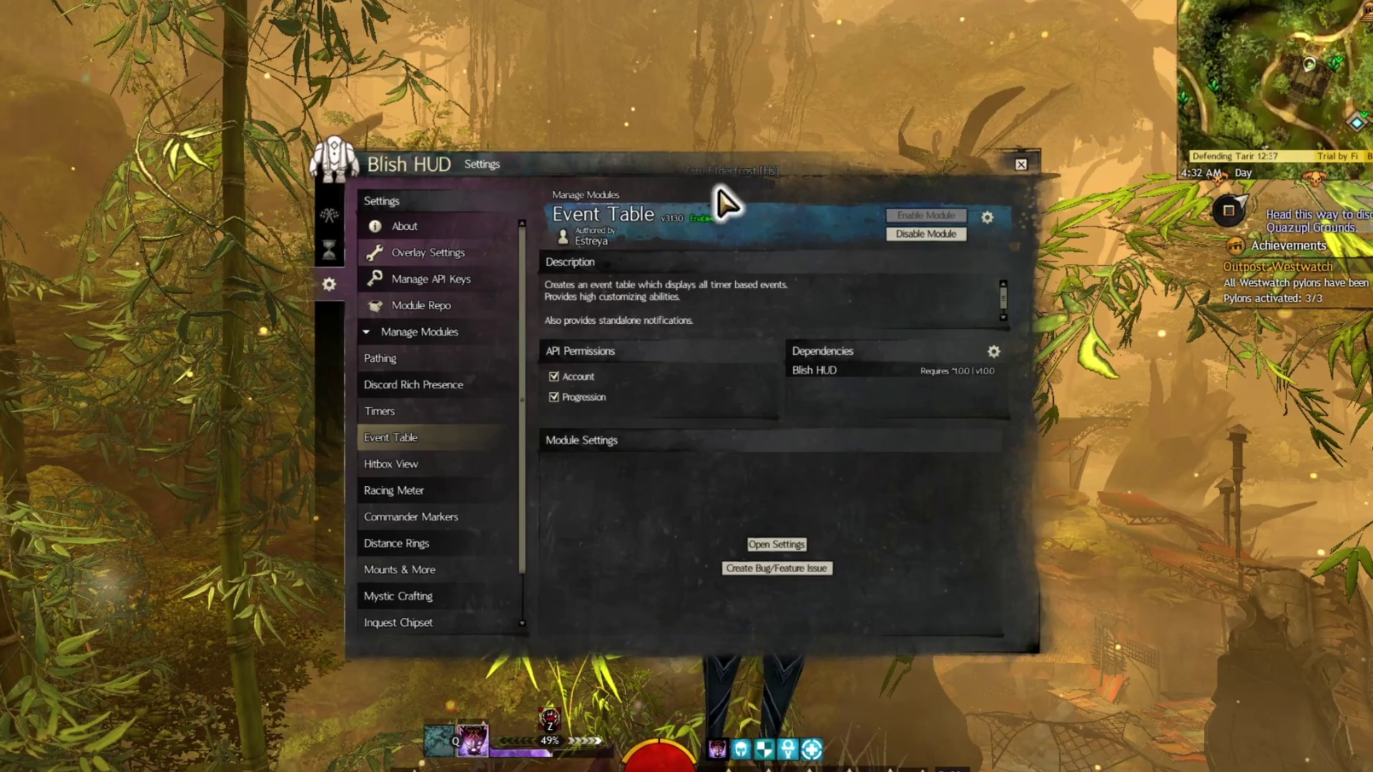
Open Event Table's settings and list its event areas: BIG ONE, current map, zakos one
click(775, 546)
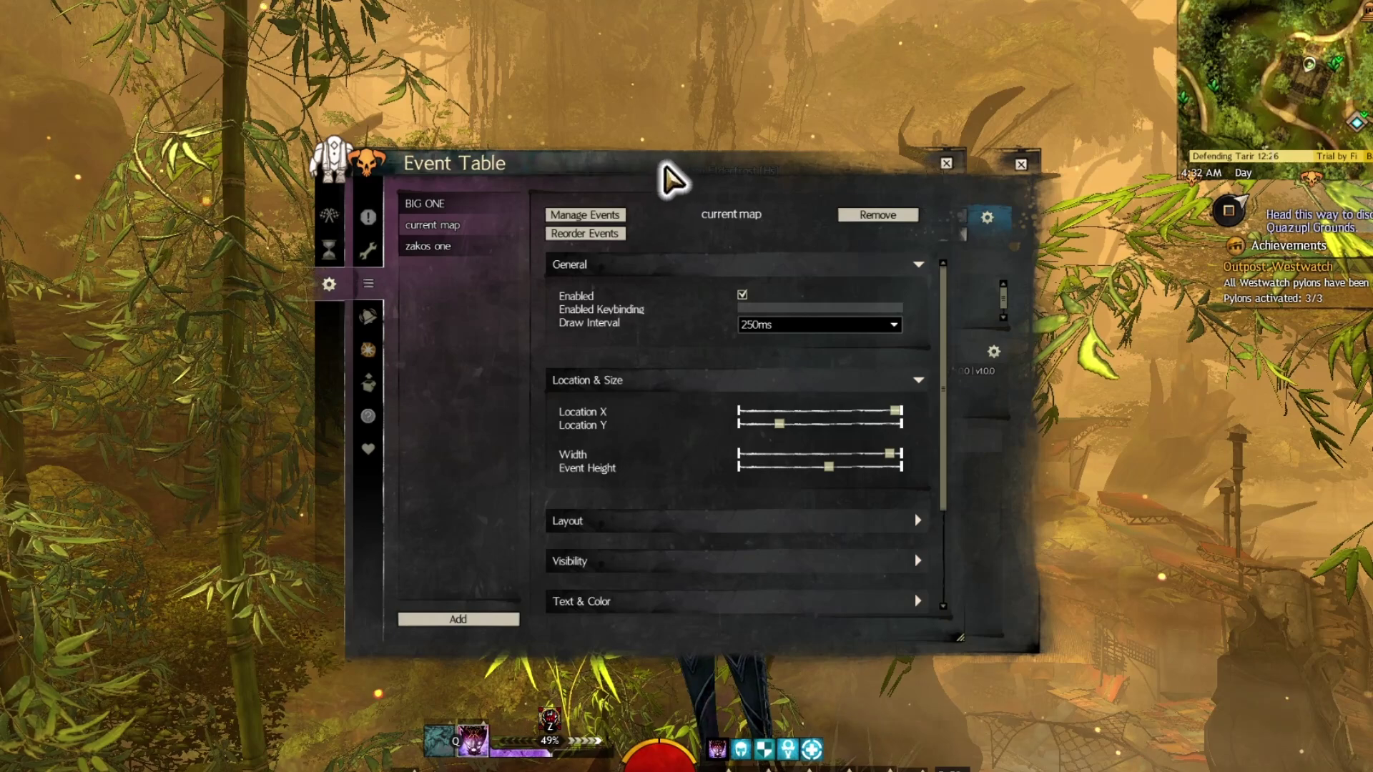
drag(656, 163, 654, 171)
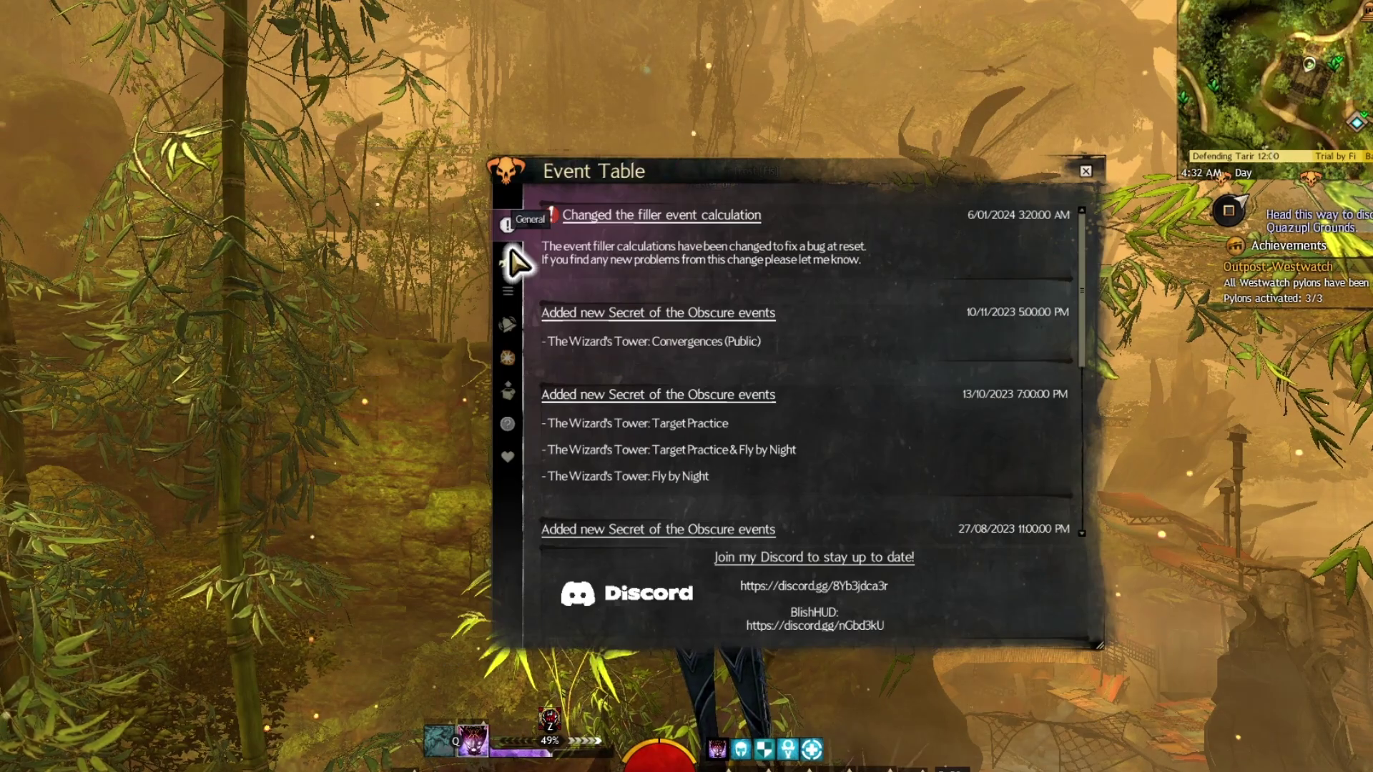
click(508, 259)
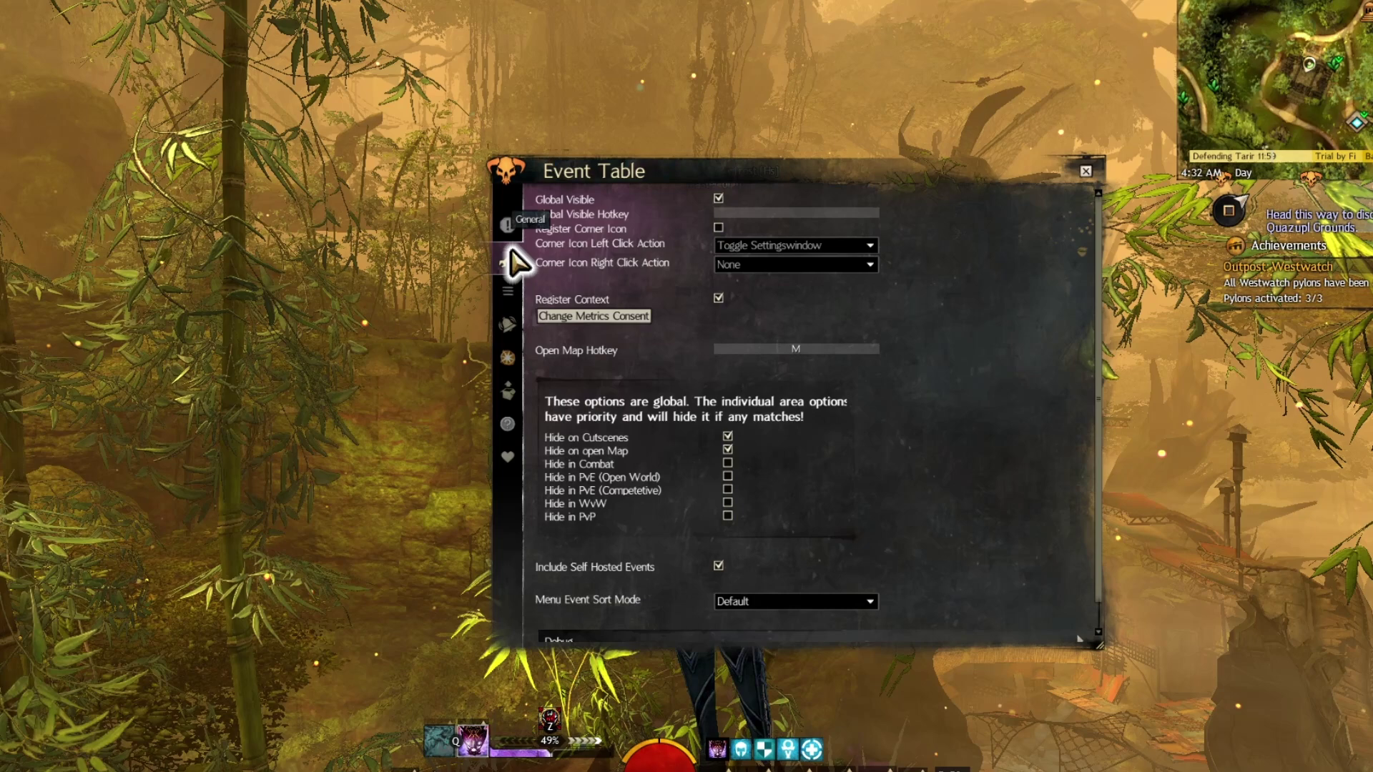
click(509, 292)
drag(704, 183, 732, 199)
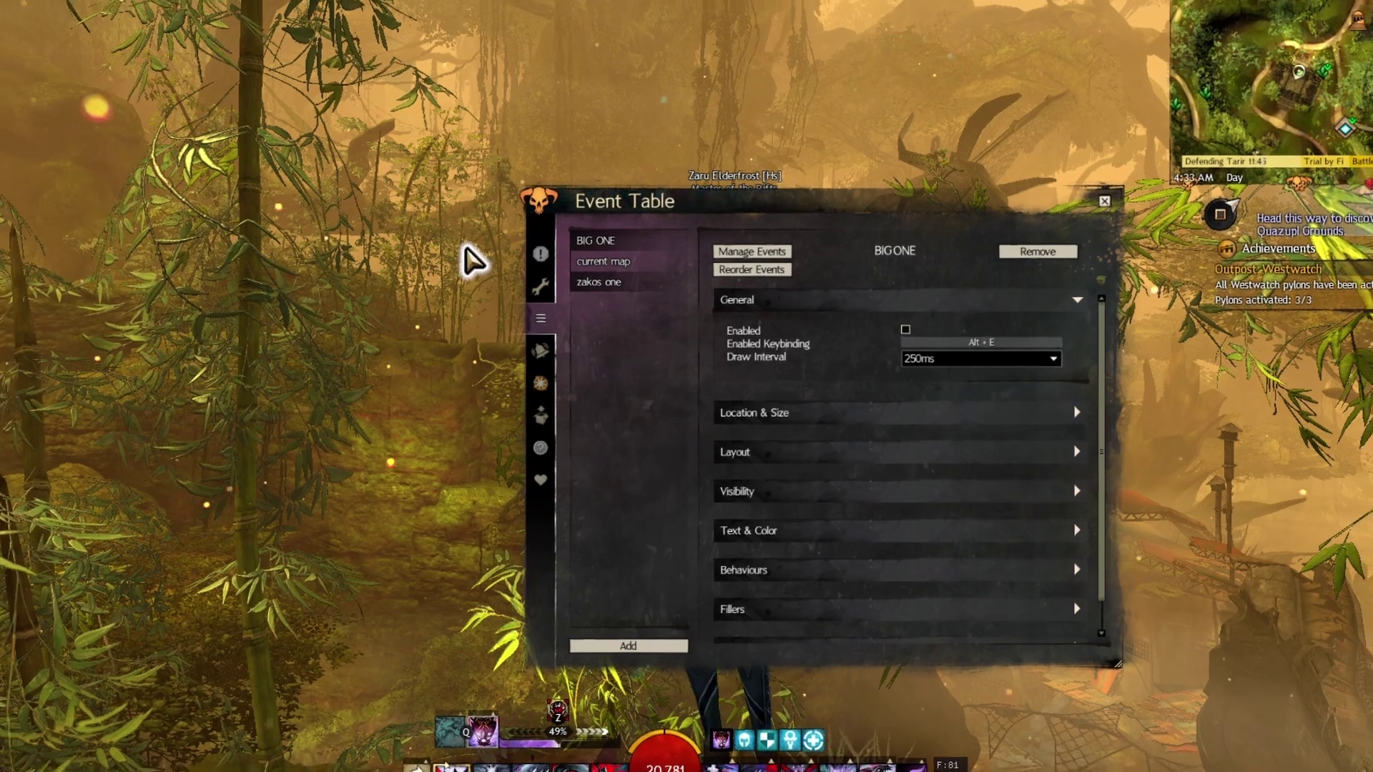
Show the event overlay and enable the current map event area
key(alt+e)
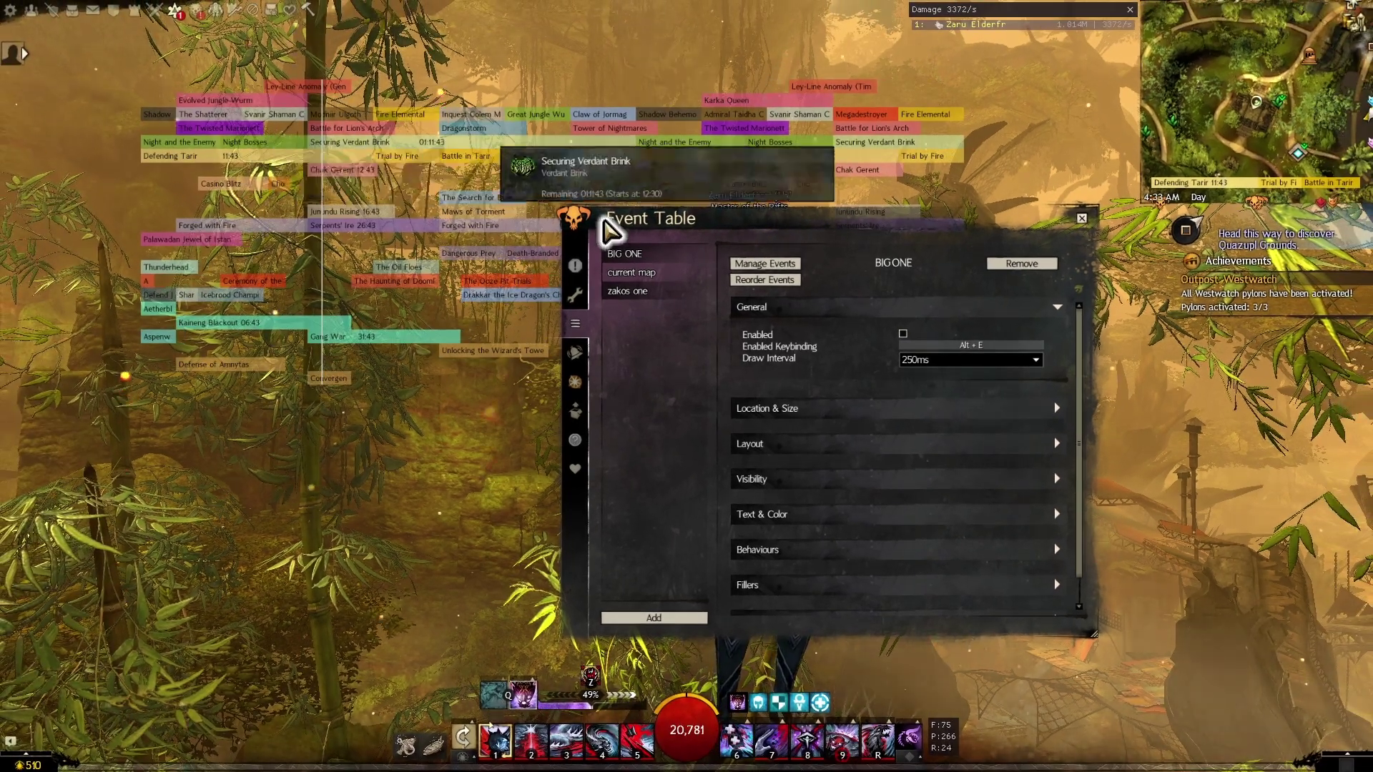
drag(608, 229, 864, 271)
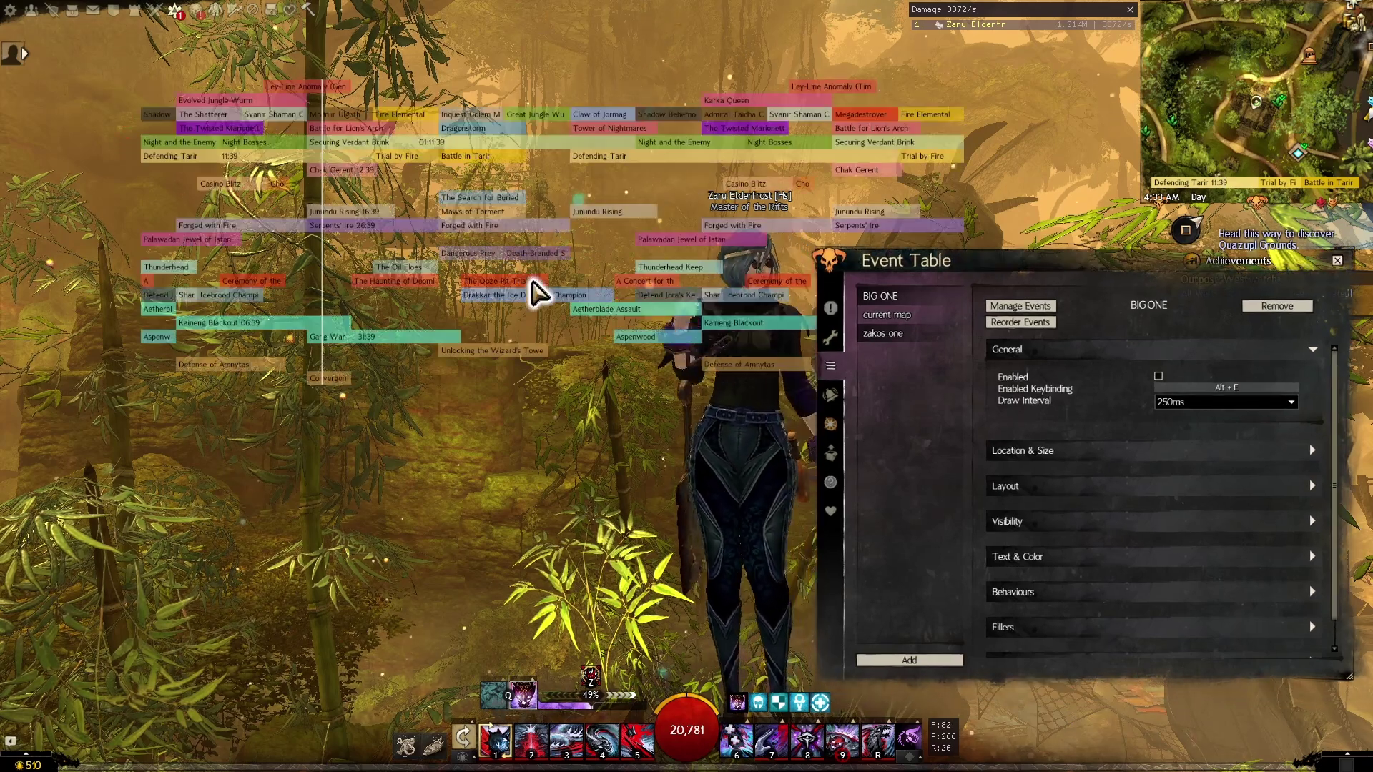
drag(943, 265, 905, 265)
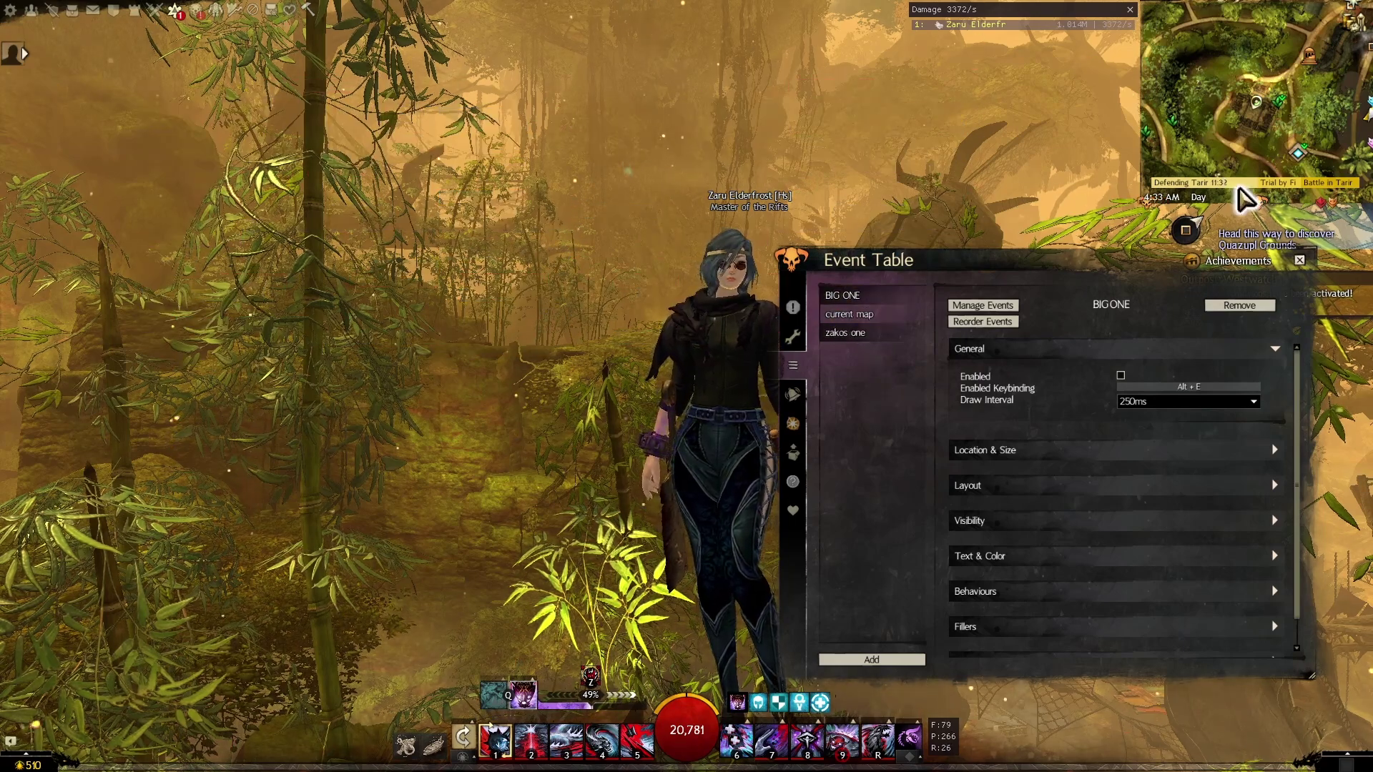
click(887, 314)
drag(959, 268, 882, 260)
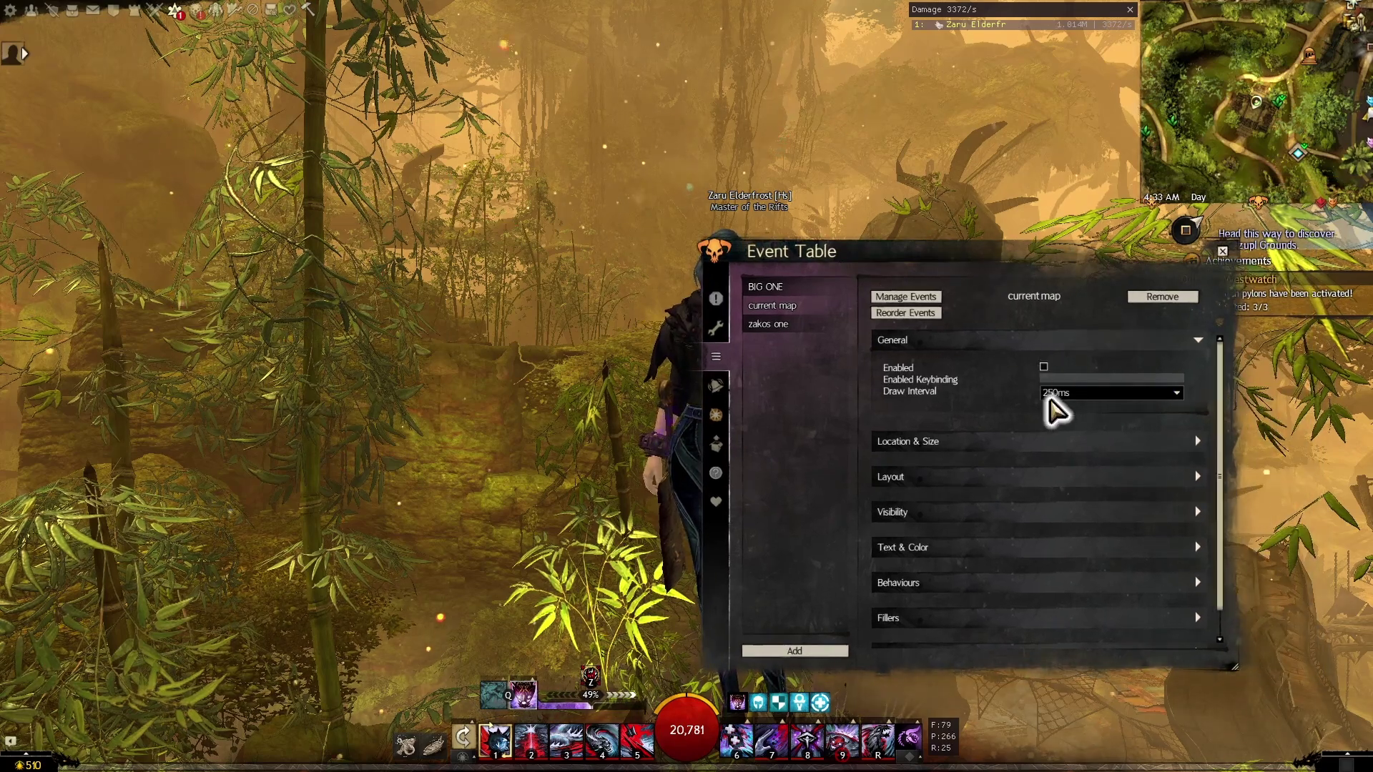
click(1044, 367)
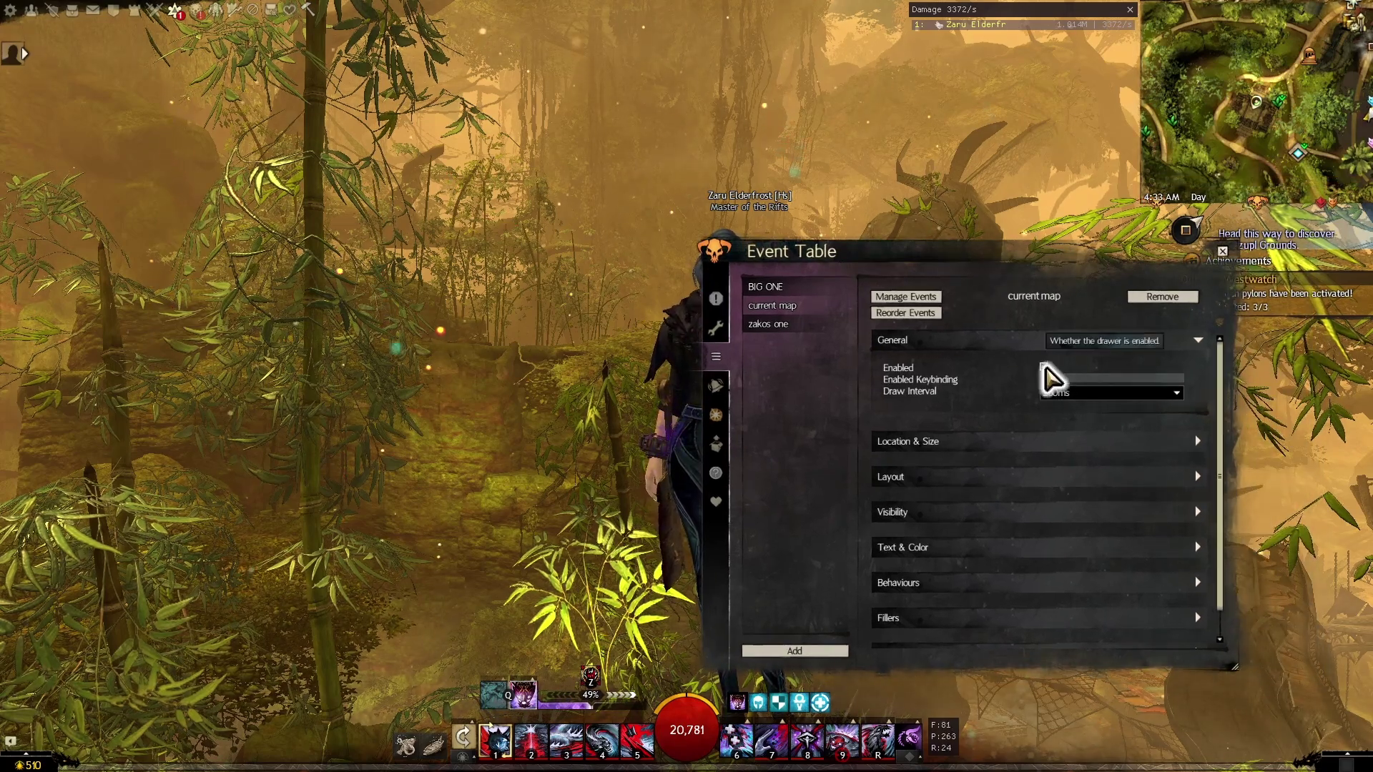
Switch from the current map table to the BIG ONE table's settings
click(796, 306)
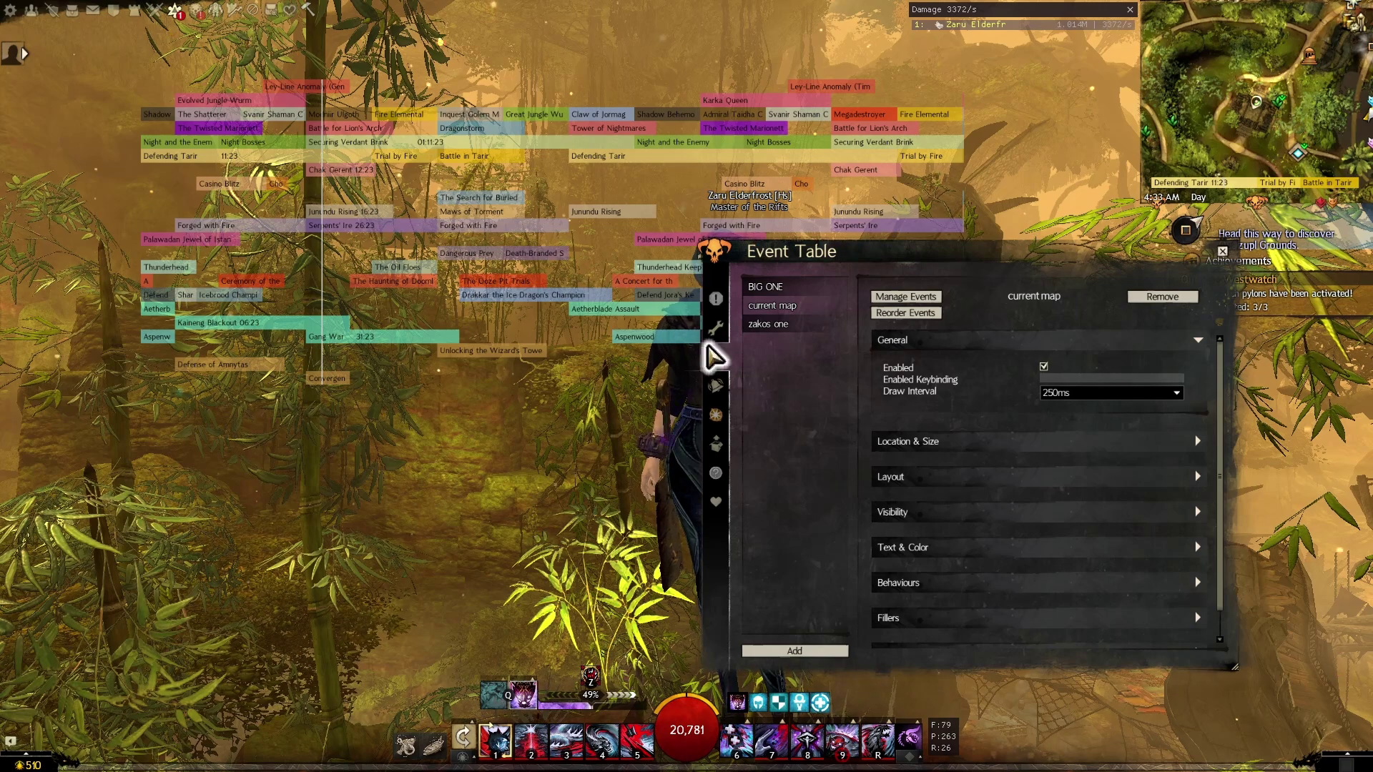
drag(897, 248, 968, 281)
click(828, 297)
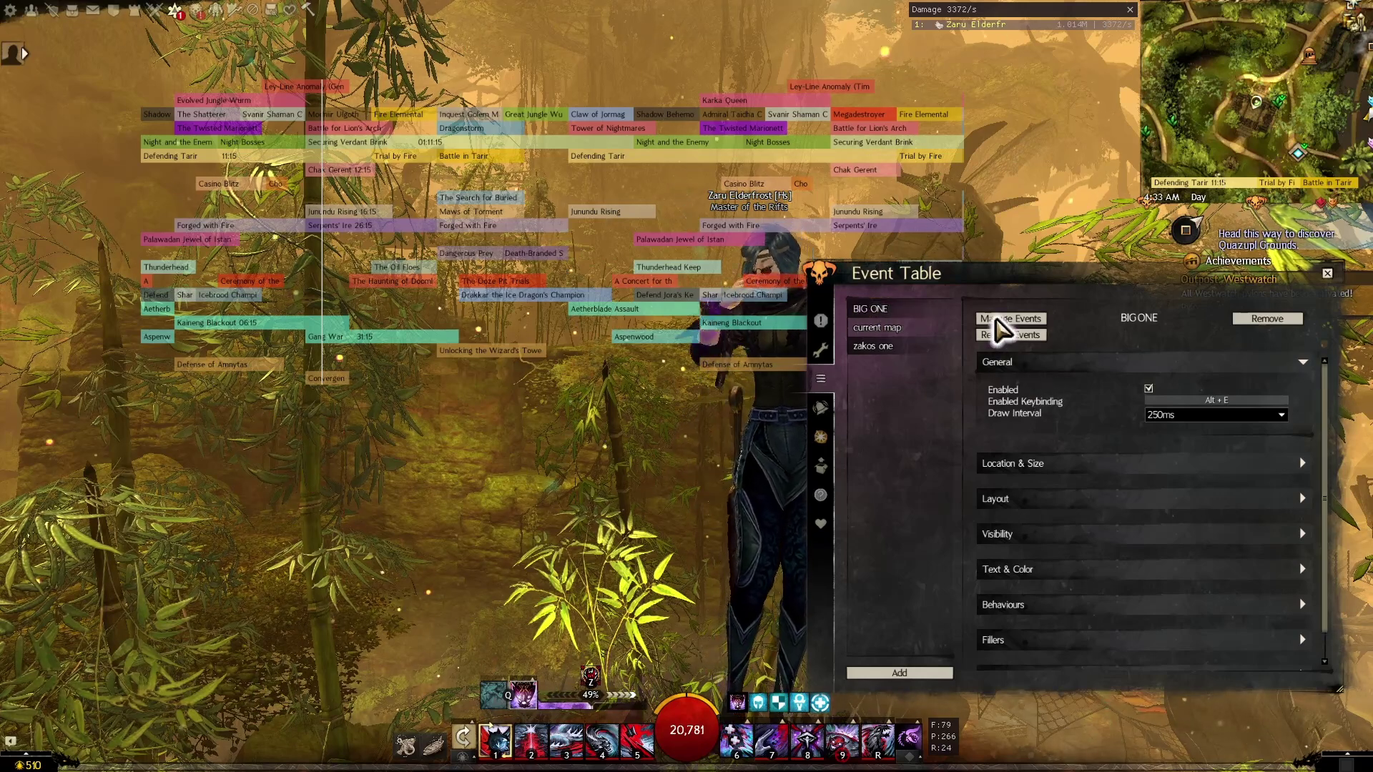
click(1000, 320)
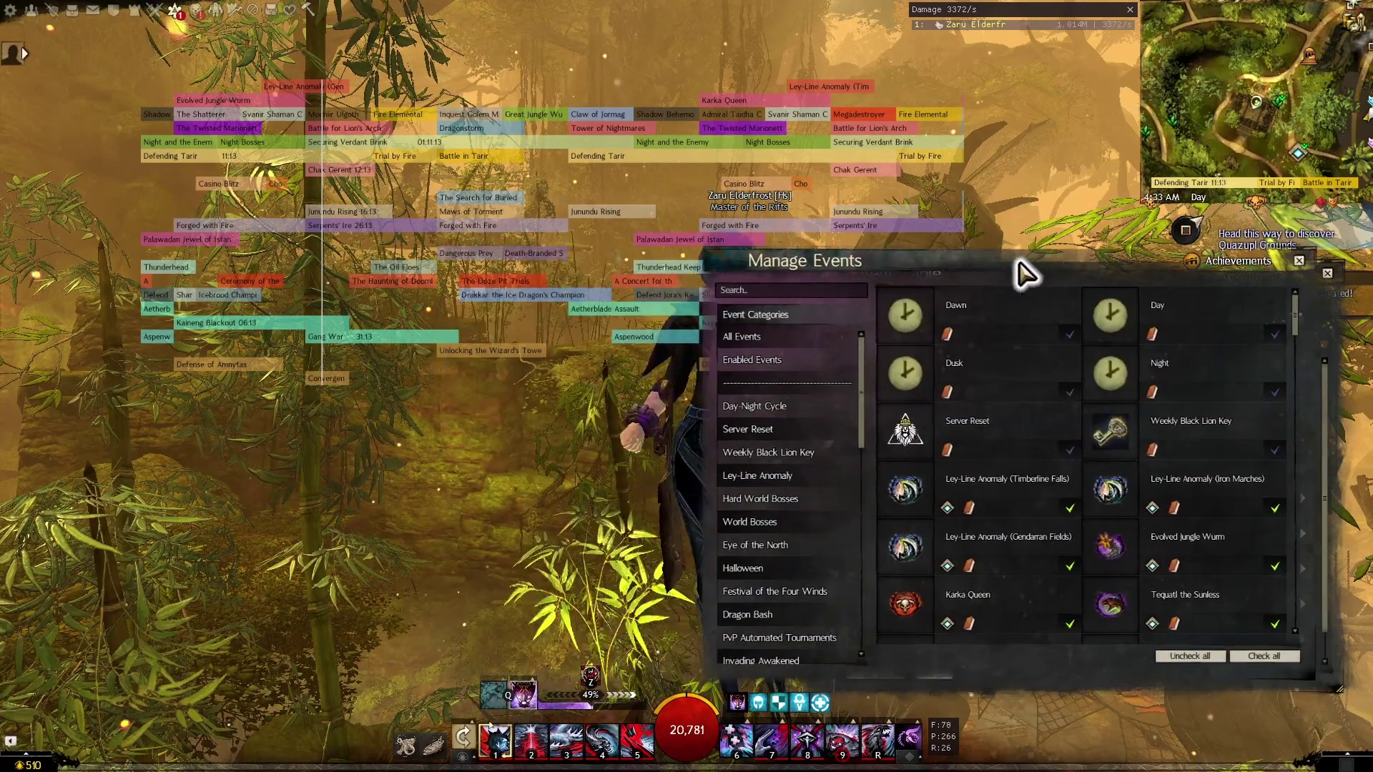
drag(1024, 272, 1057, 275)
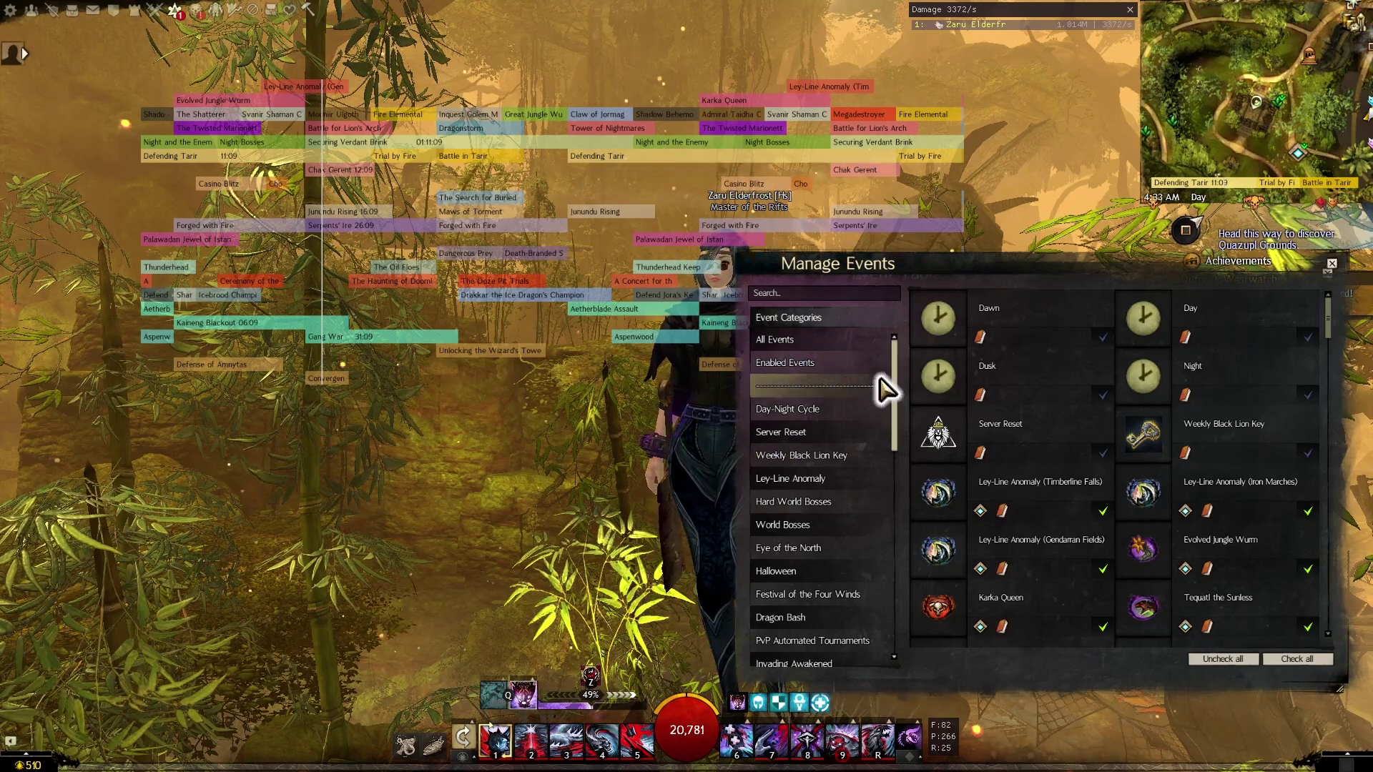
click(1104, 453)
click(1104, 453)
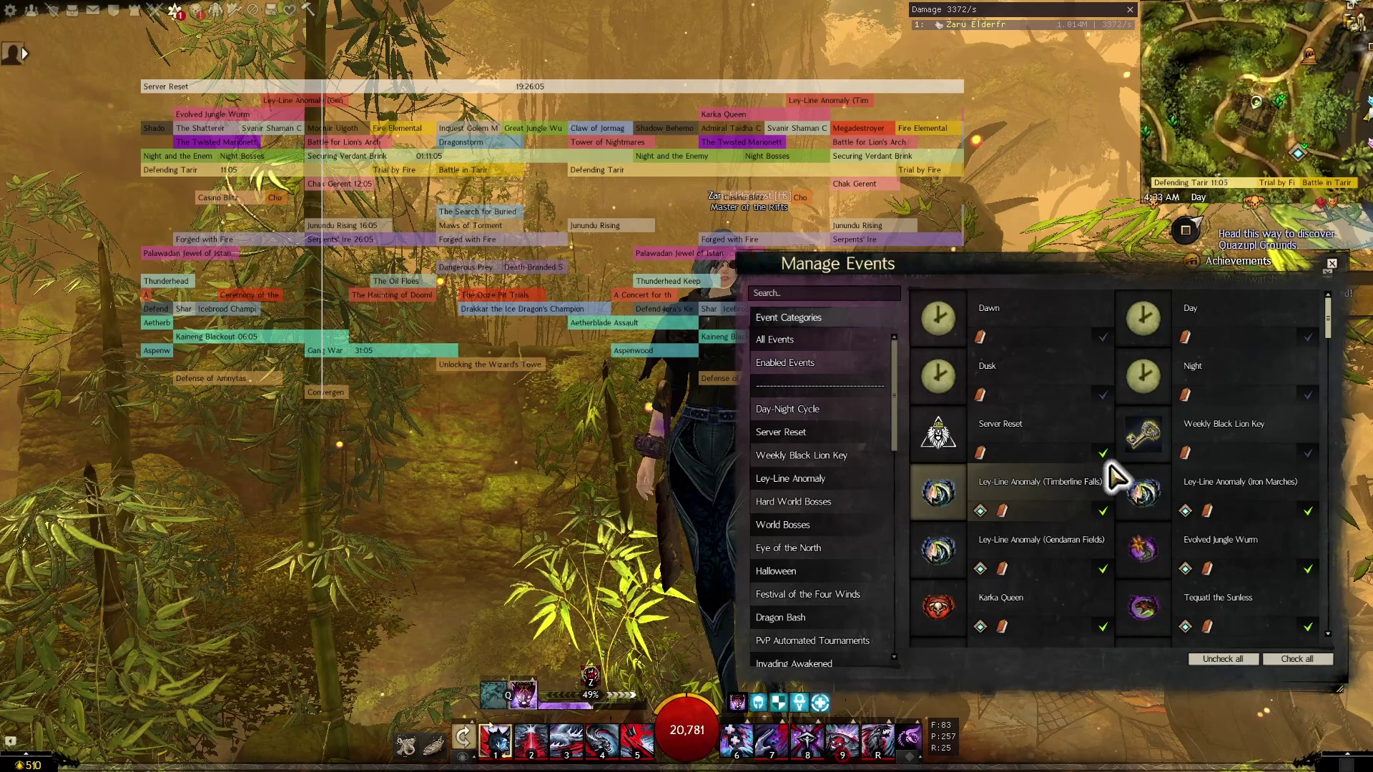
mouse_move(527, 91)
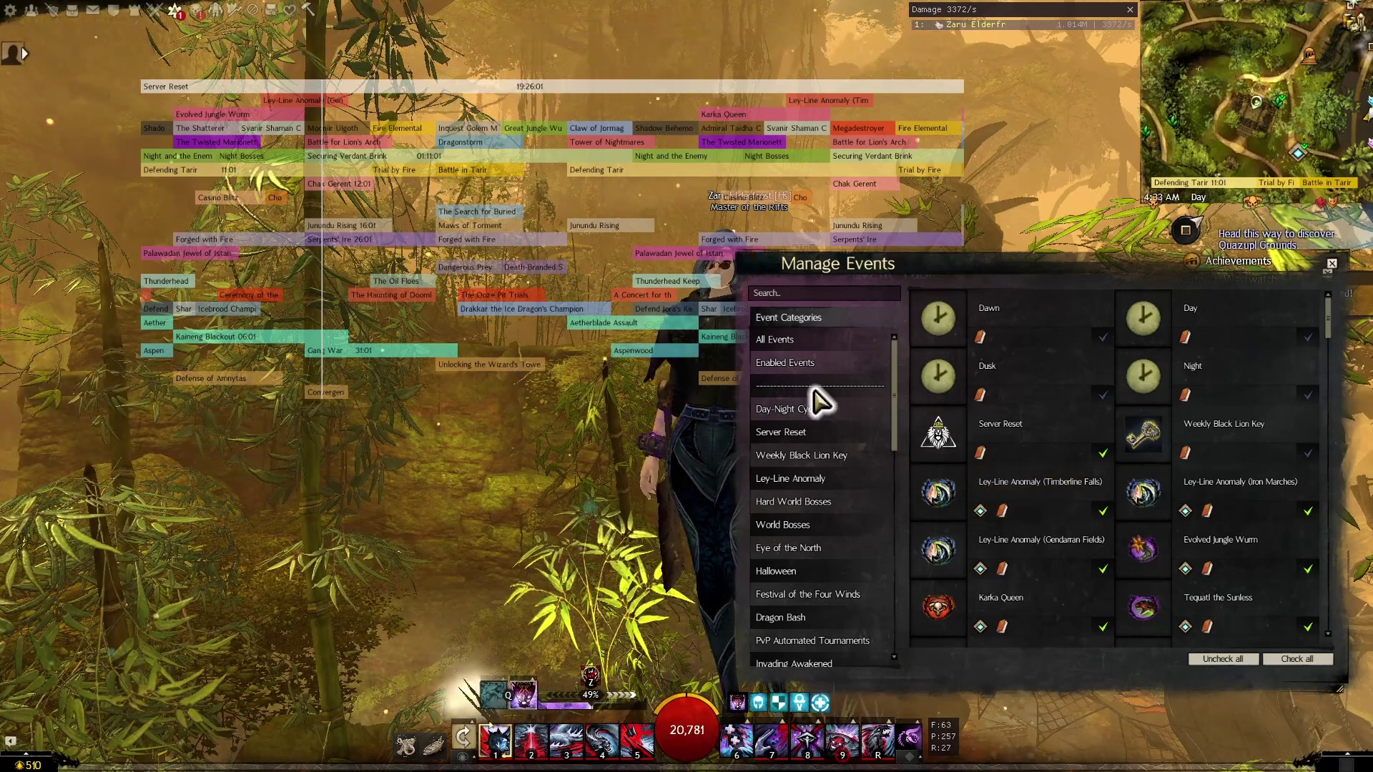
click(1104, 453)
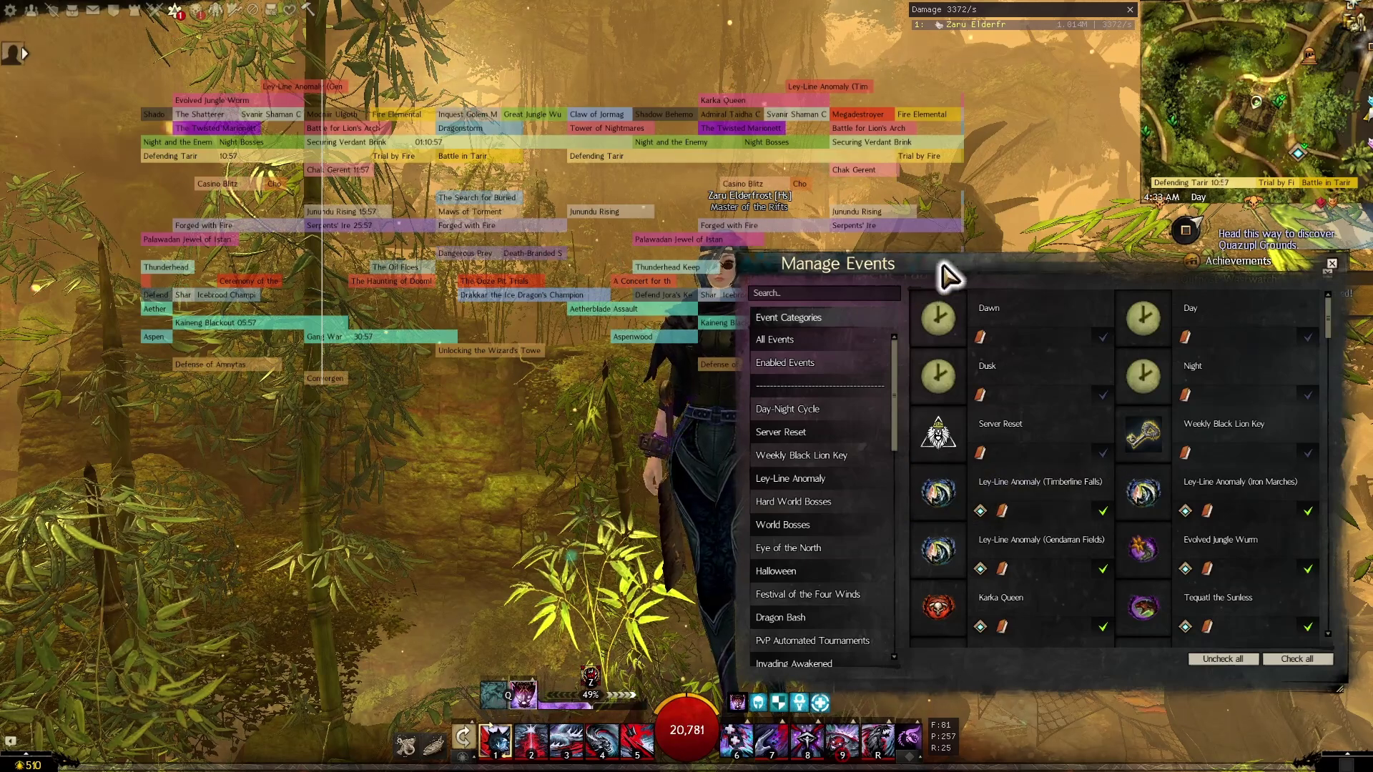
drag(950, 270, 948, 259)
scroll(1175, 460, down, 2)
scroll(895, 404, down, 3)
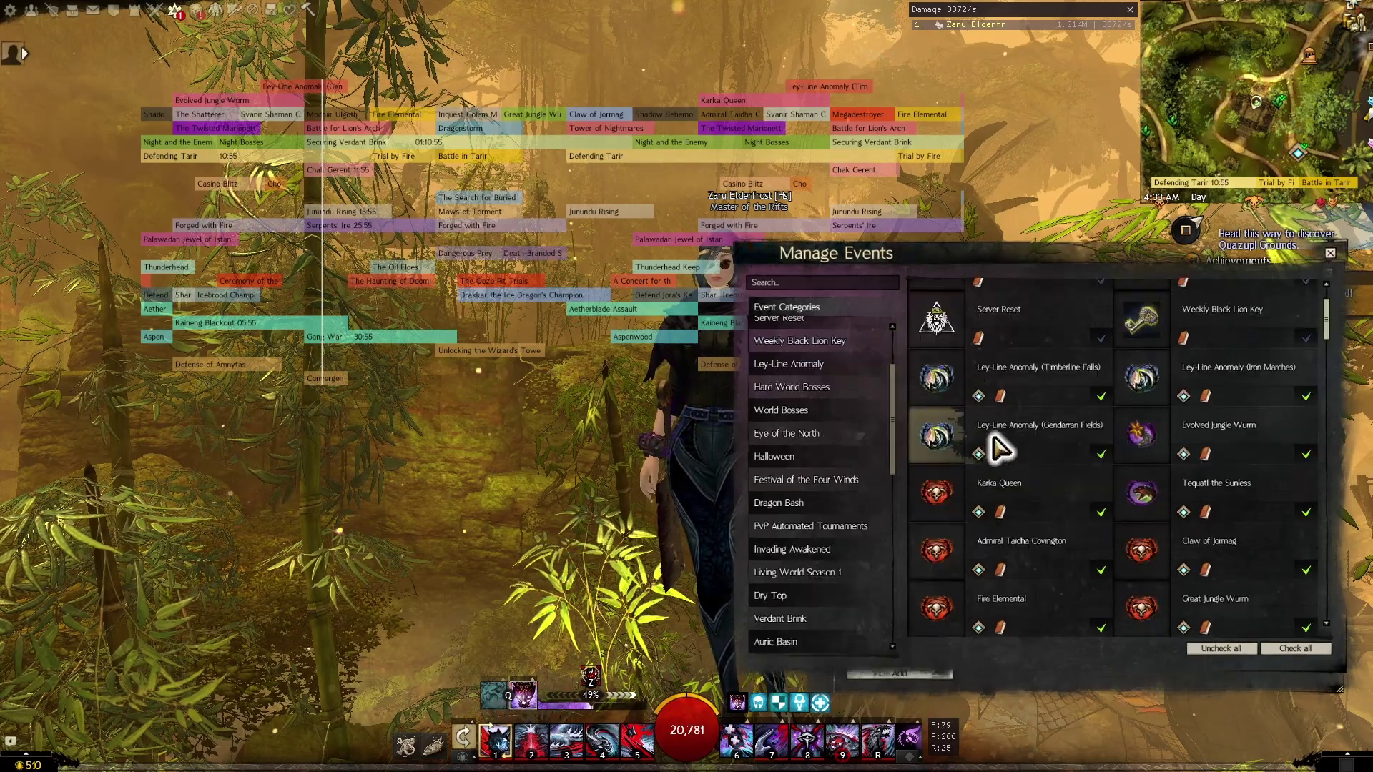
scroll(1027, 453, down, 2)
scroll(1091, 469, down, 3)
scroll(1091, 478, down, 8)
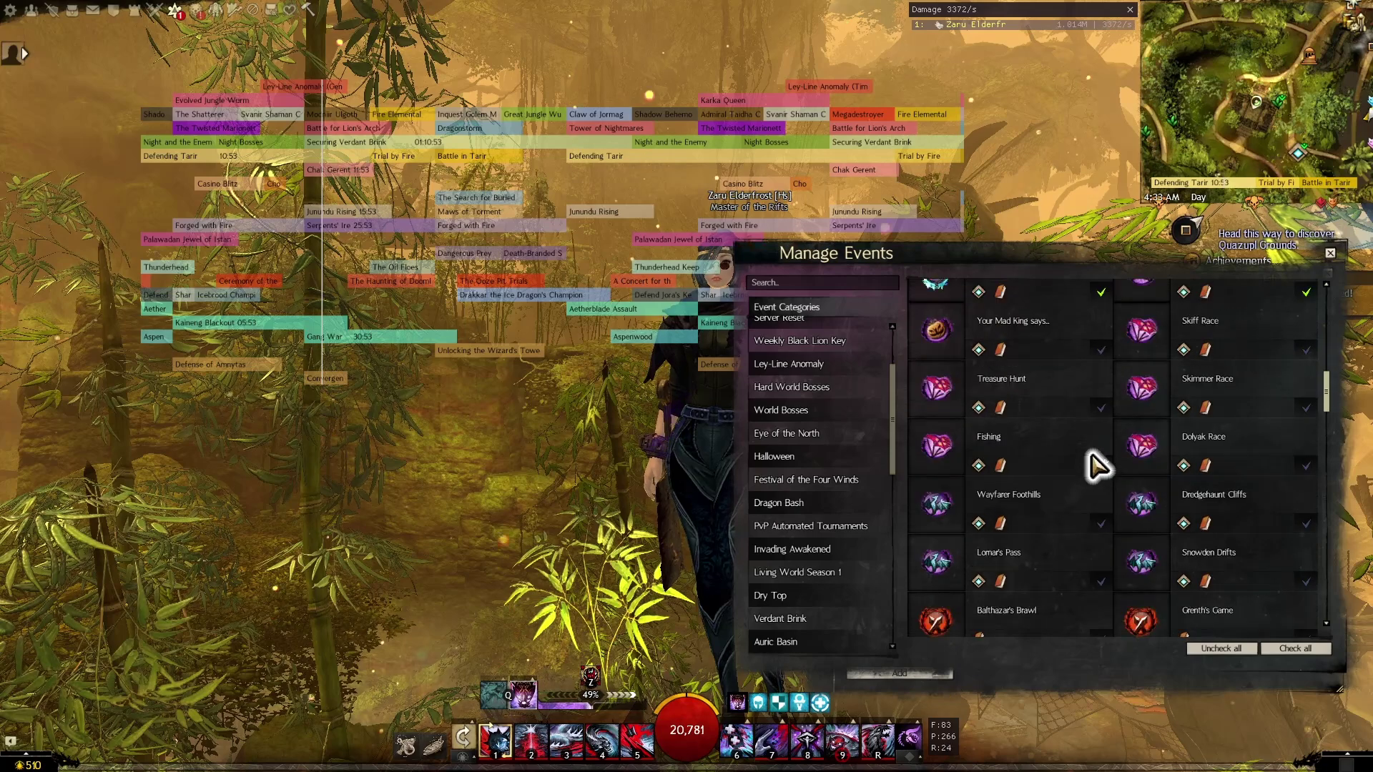
scroll(1101, 469, down, 10)
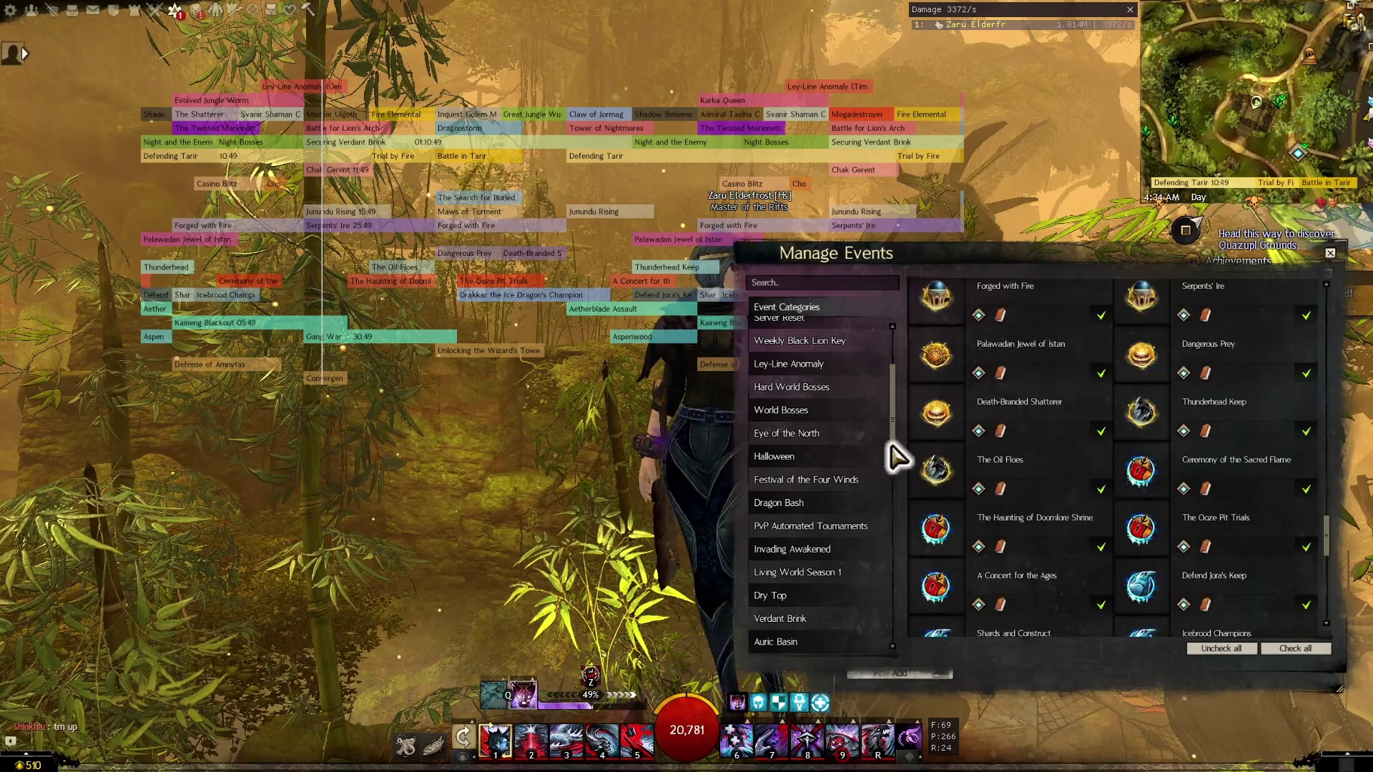
scroll(1105, 466, down, 8)
key(Escape)
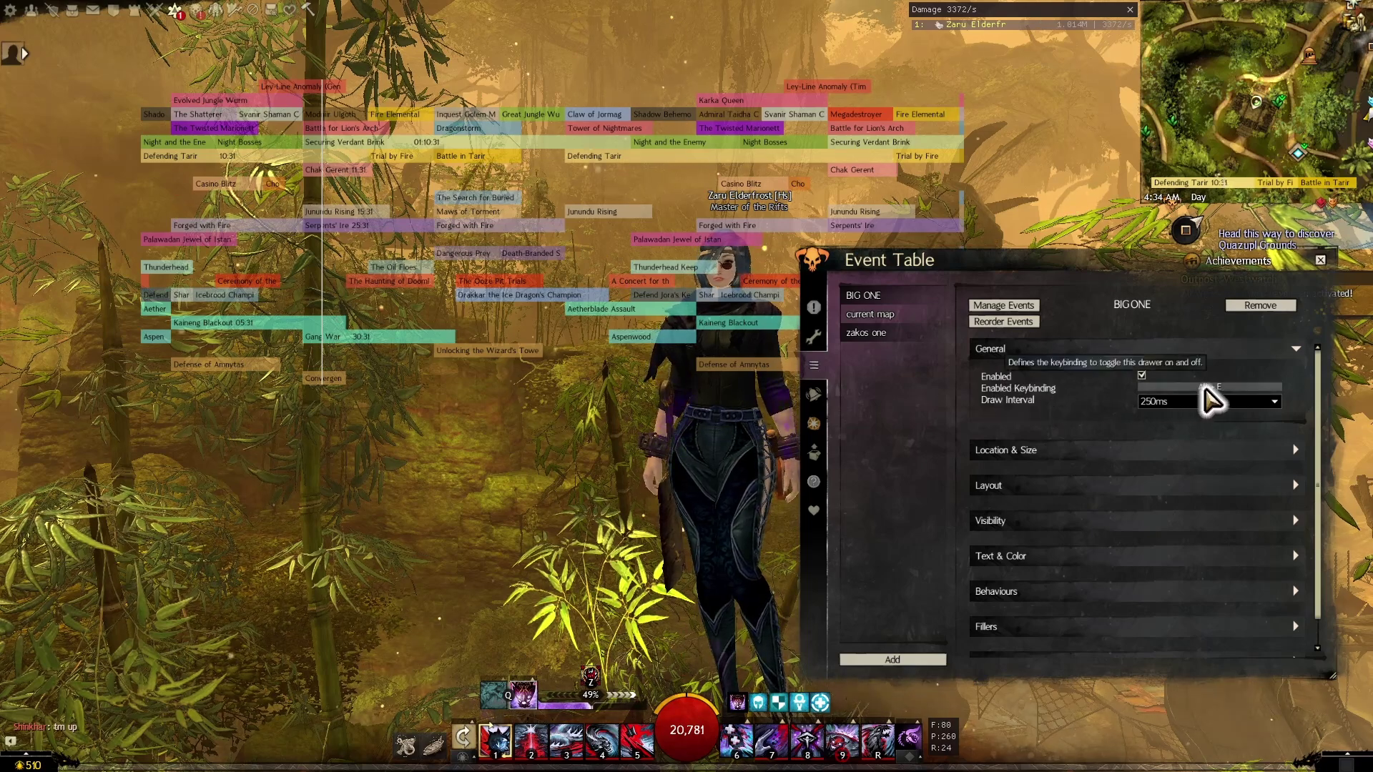
Drag BIG ONE's Location X slider left to shift its timer overlay further left
drag(1103, 265, 1110, 267)
key(alt+e)
key(alt+e)
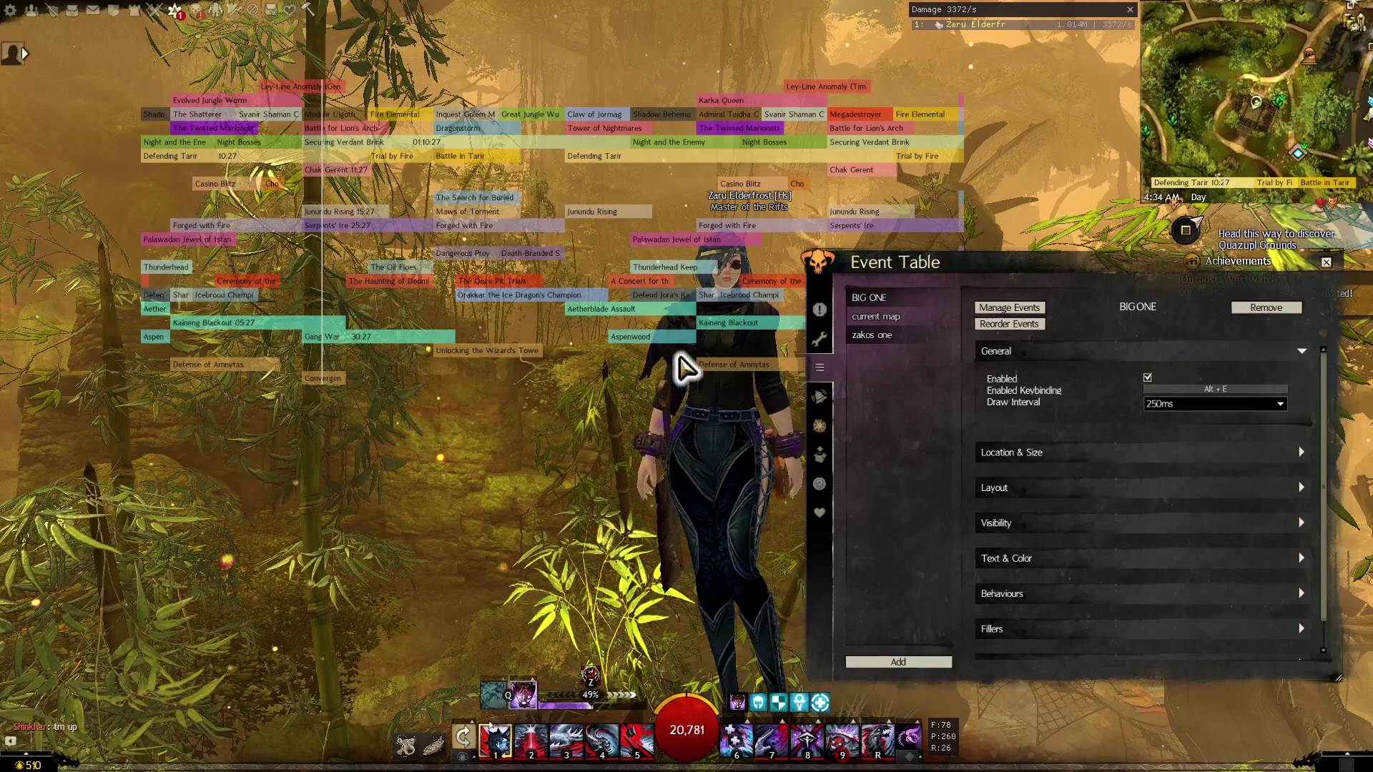
drag(1109, 267, 1096, 268)
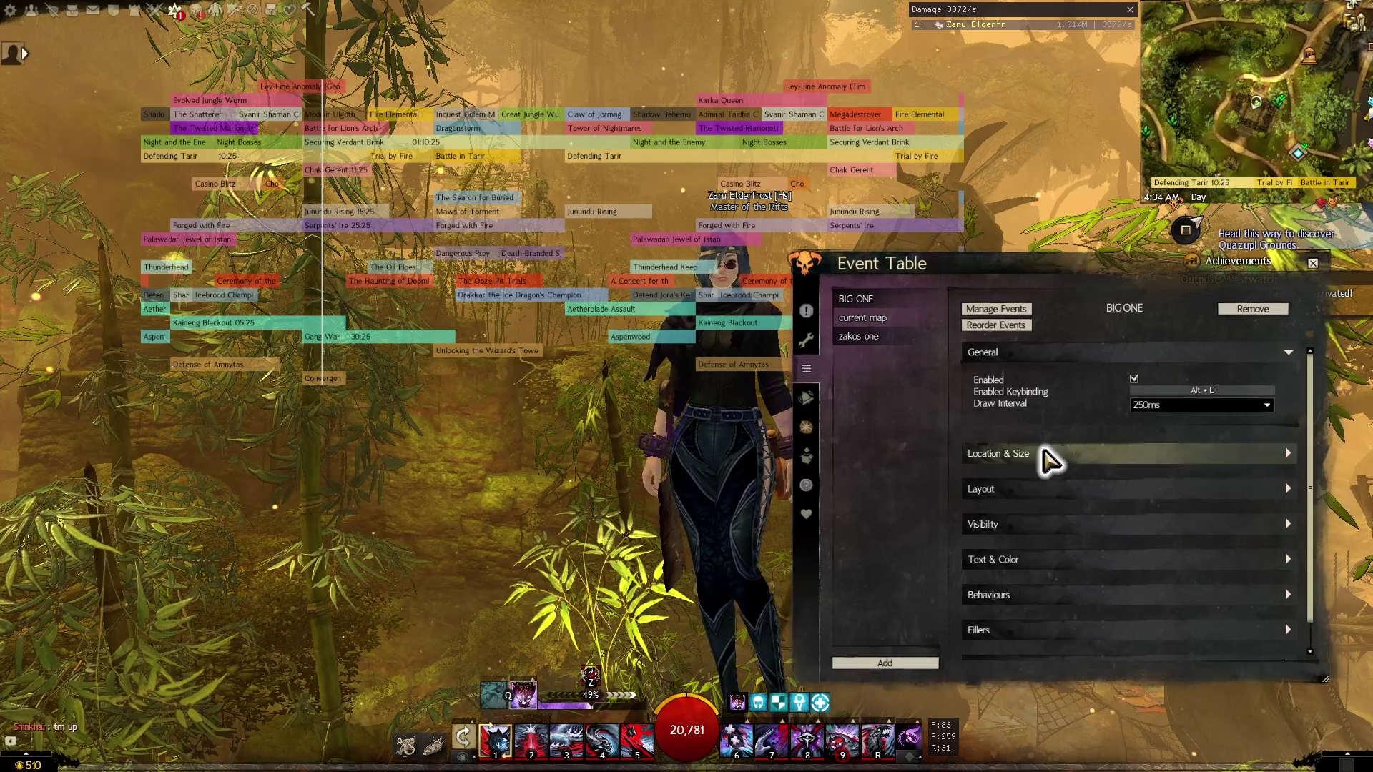
click(1044, 455)
scroll(1059, 433, down, 1)
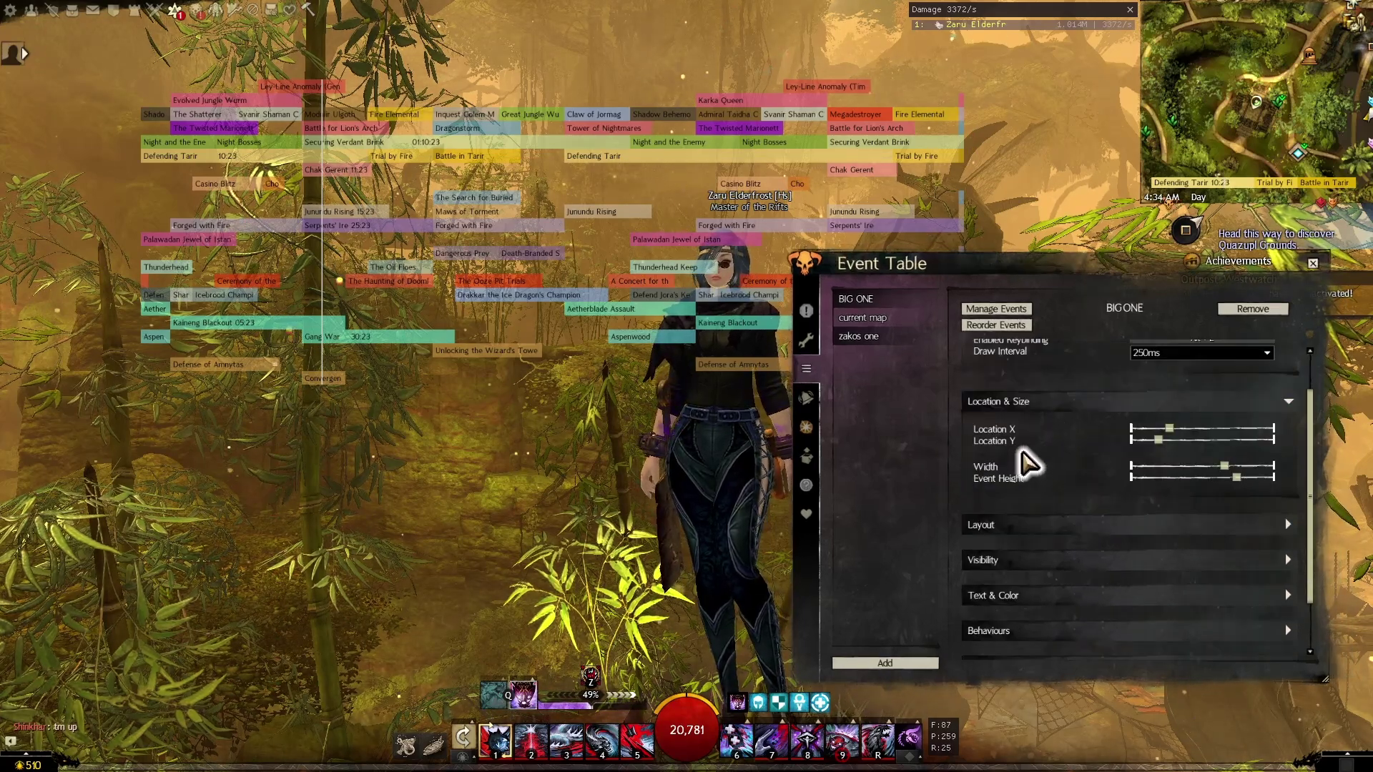
mouse_move(1170, 429)
mouse_down()
mouse_move(1153, 429)
mouse_move(1168, 430)
mouse_up()
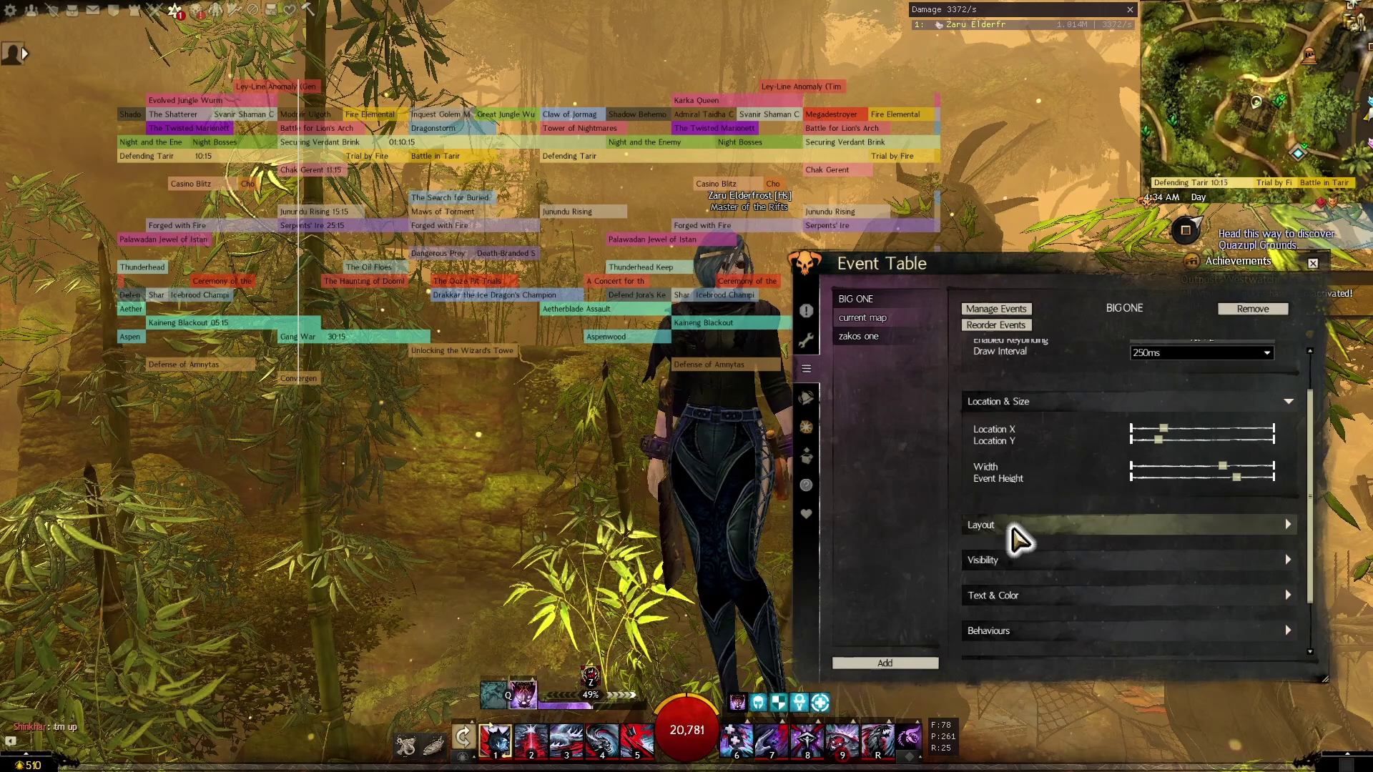
scroll(1052, 479, down, 1)
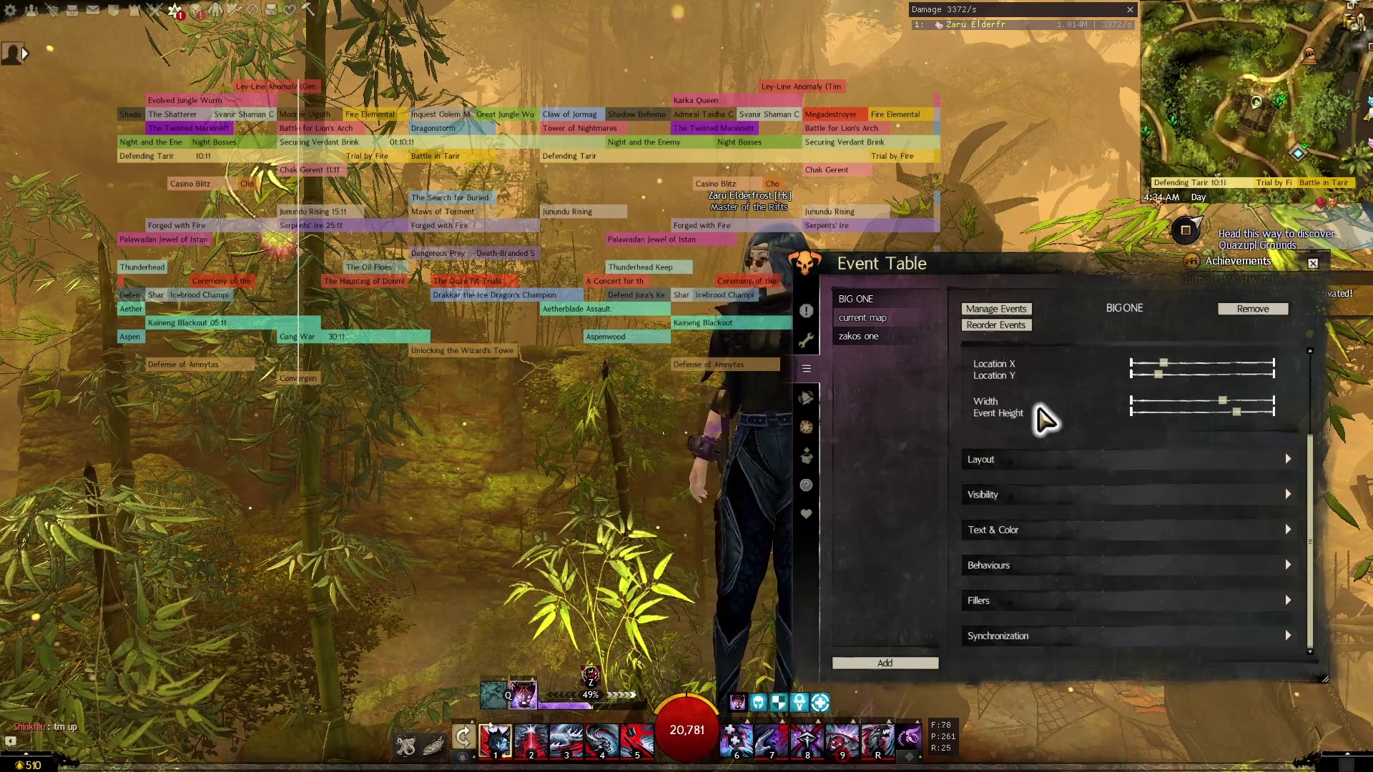
Expand BIG ONE's Layout section and scroll to its Visibility options
click(1030, 472)
scroll(1037, 472, down, 7)
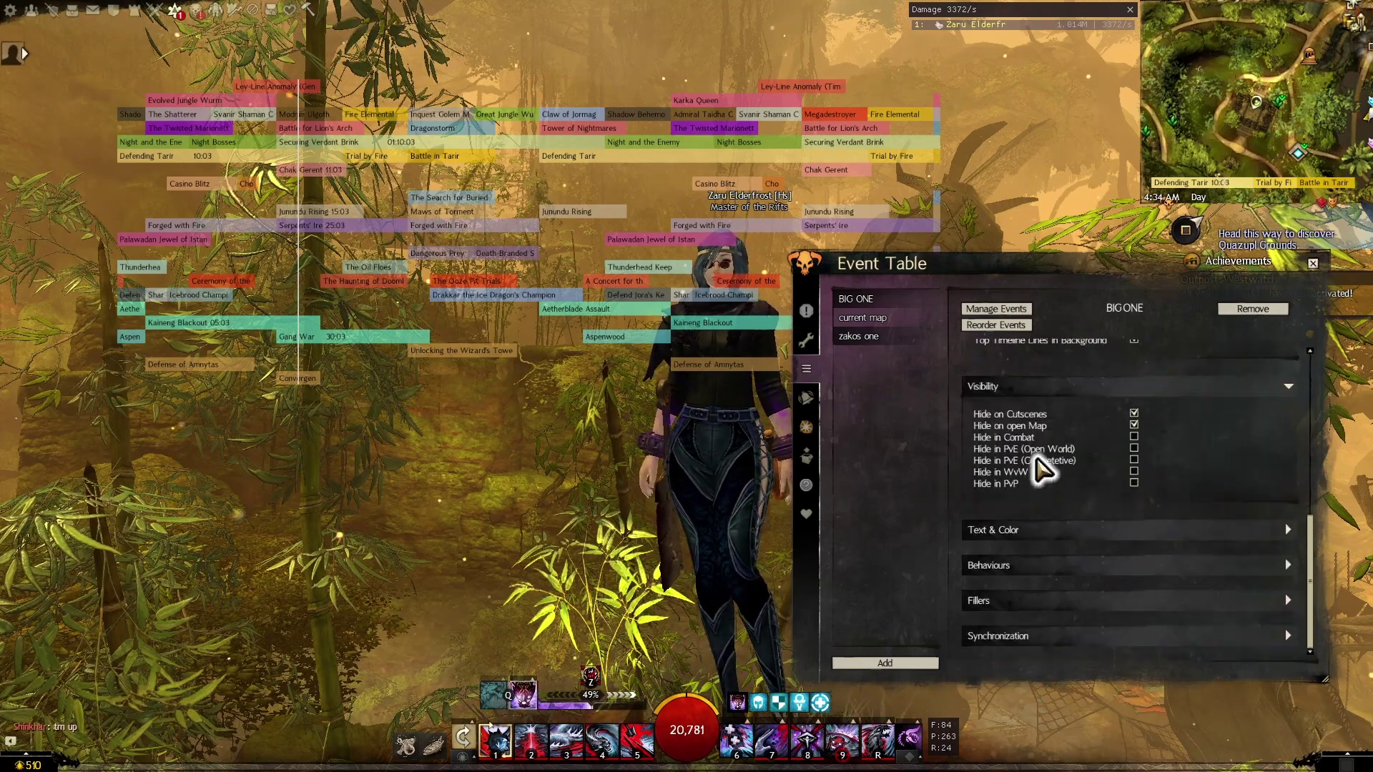
scroll(1037, 515, up, 7)
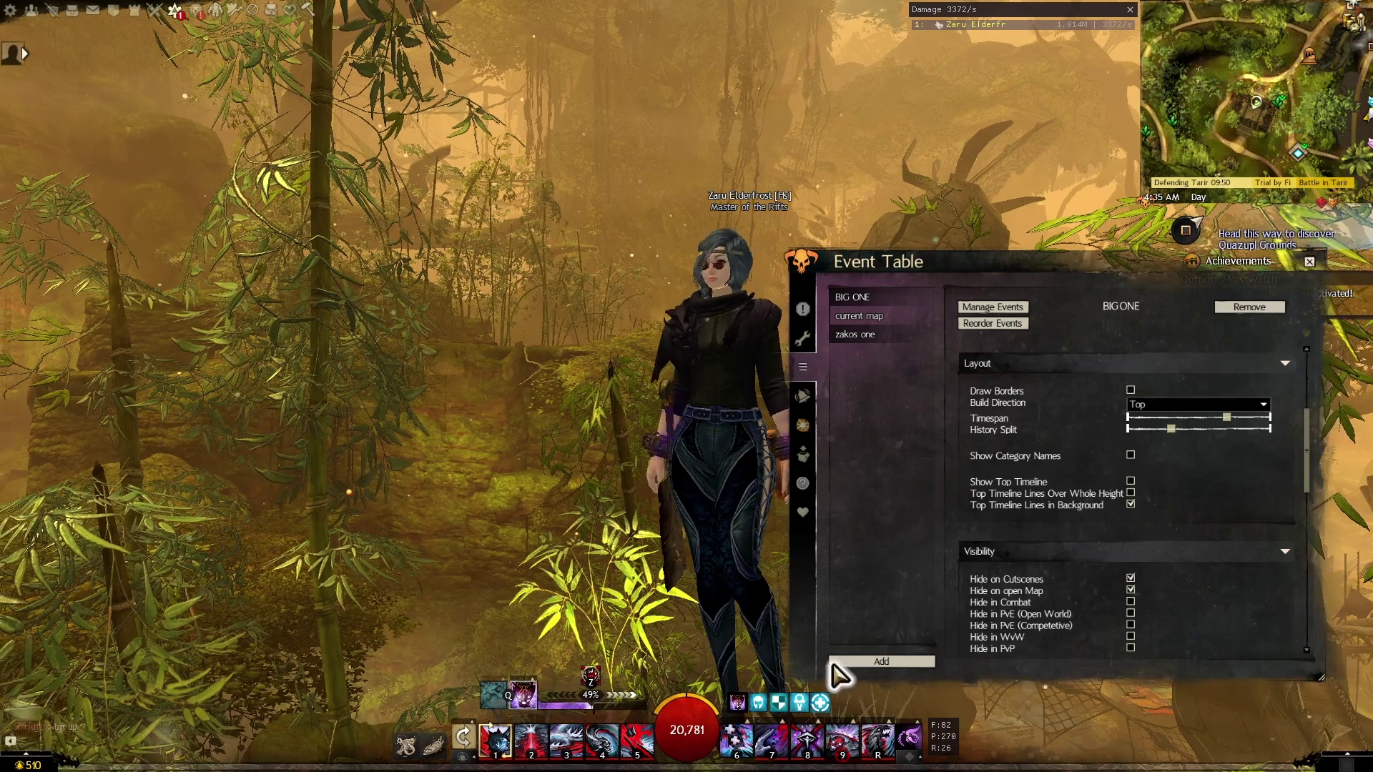
Add a new event table named 'test table' and save it
click(874, 664)
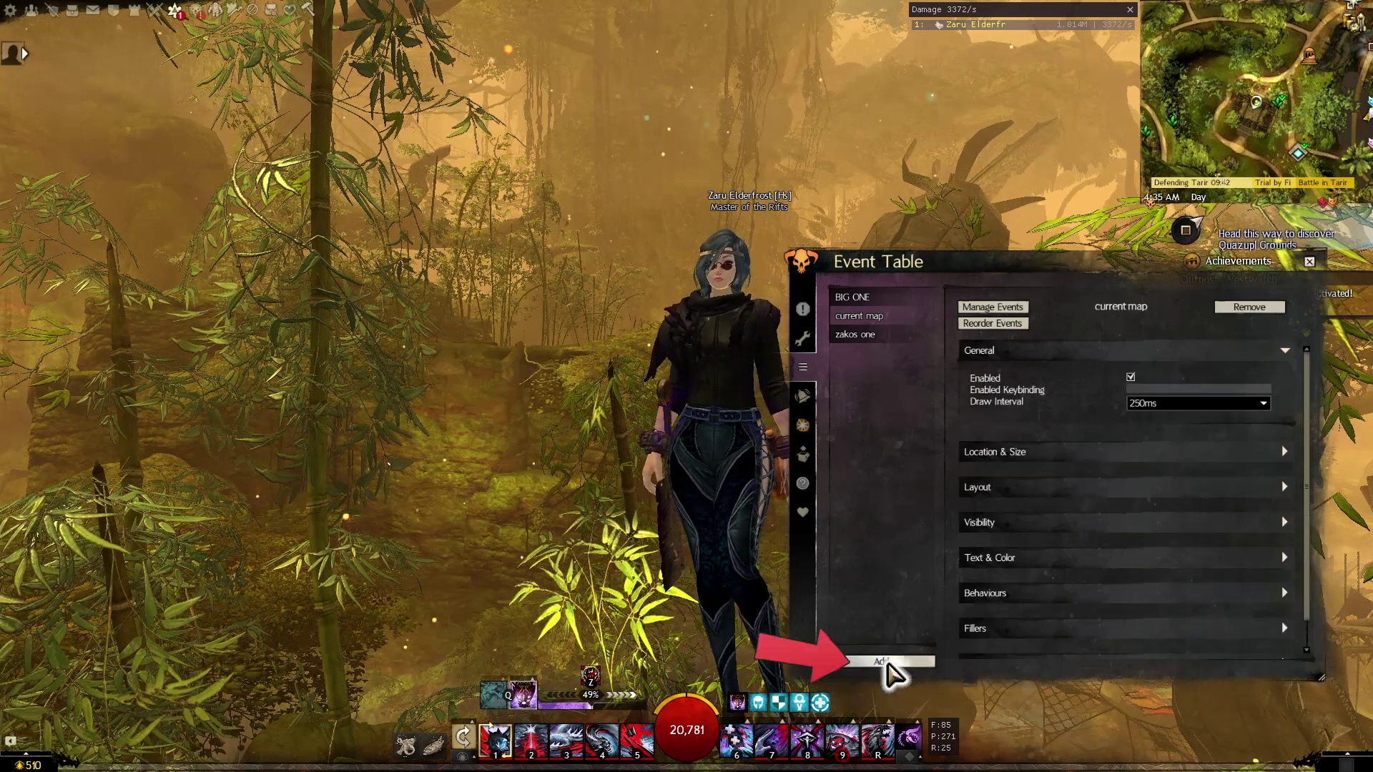
click(889, 664)
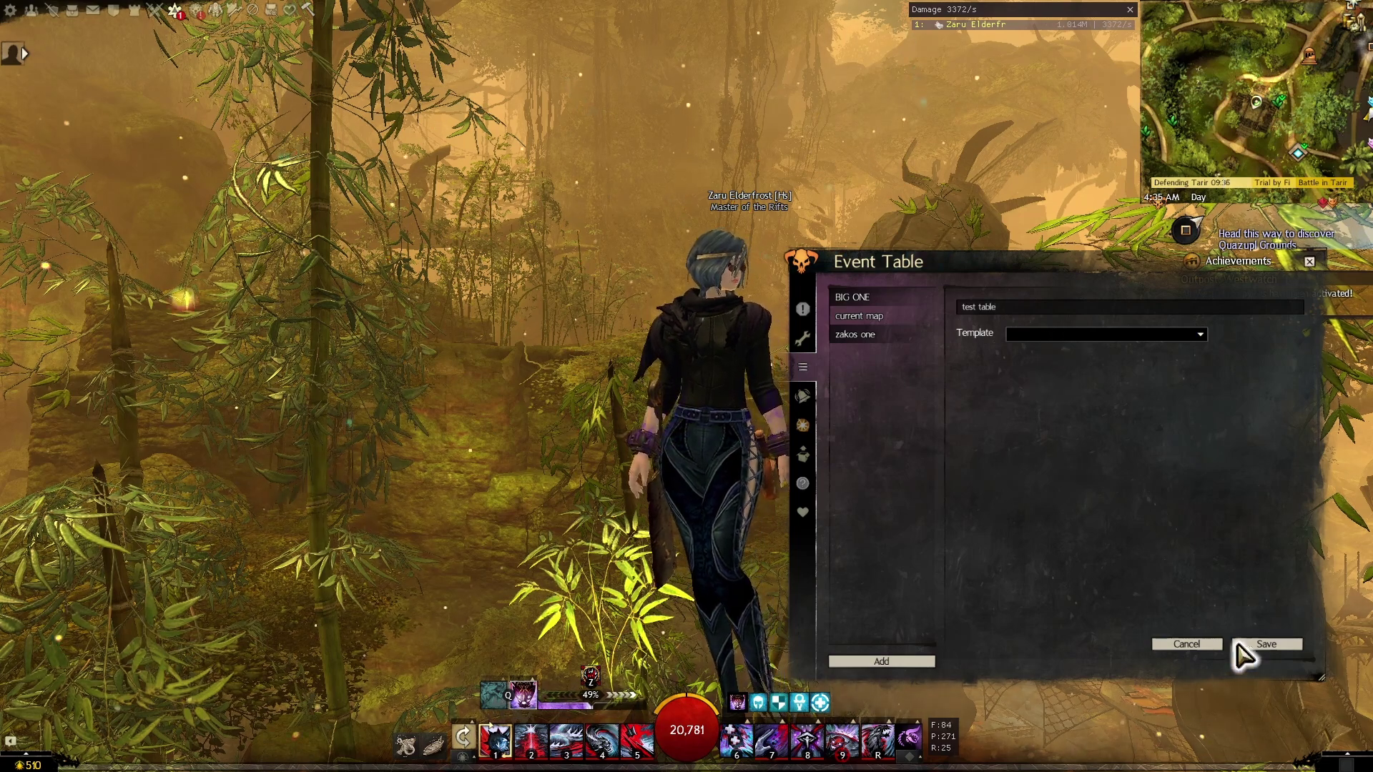
click(1261, 645)
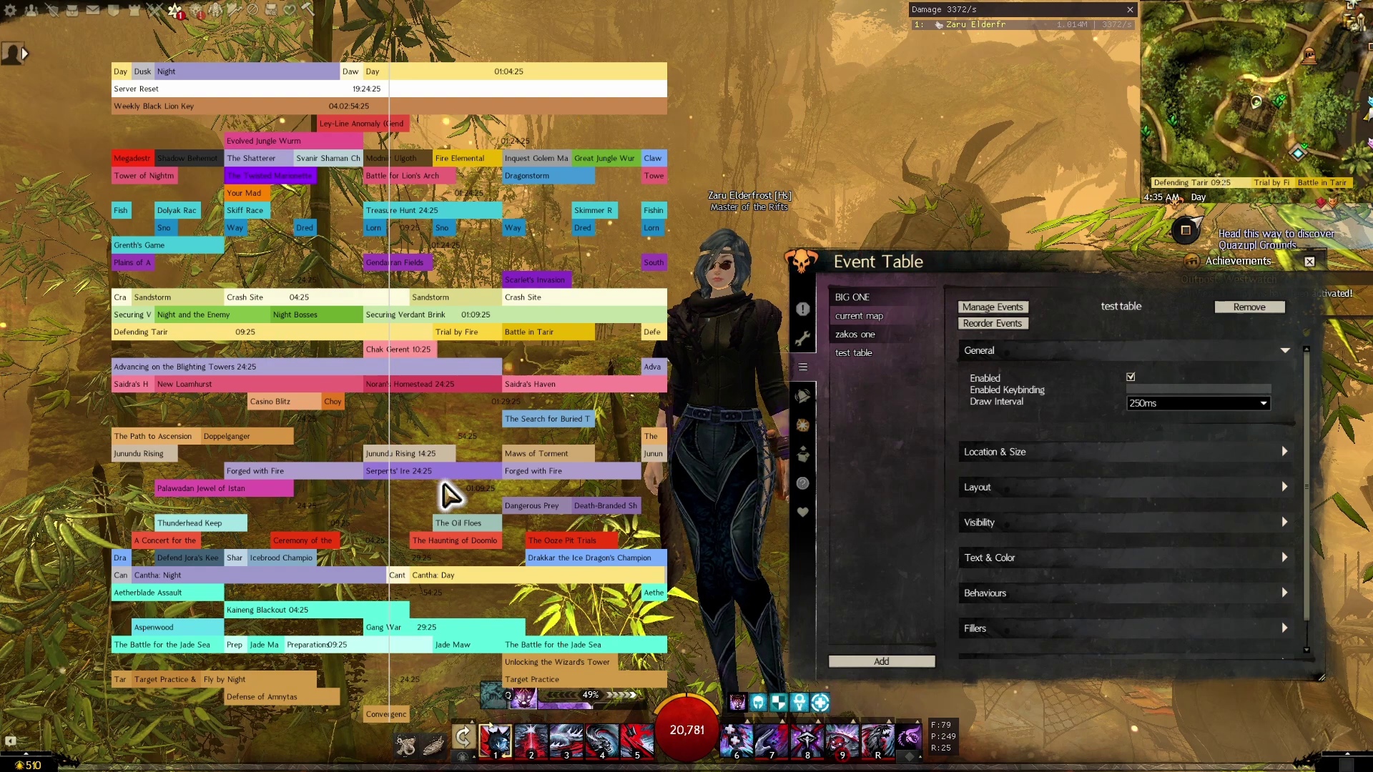
Open test table's event list and uncheck every event
click(995, 452)
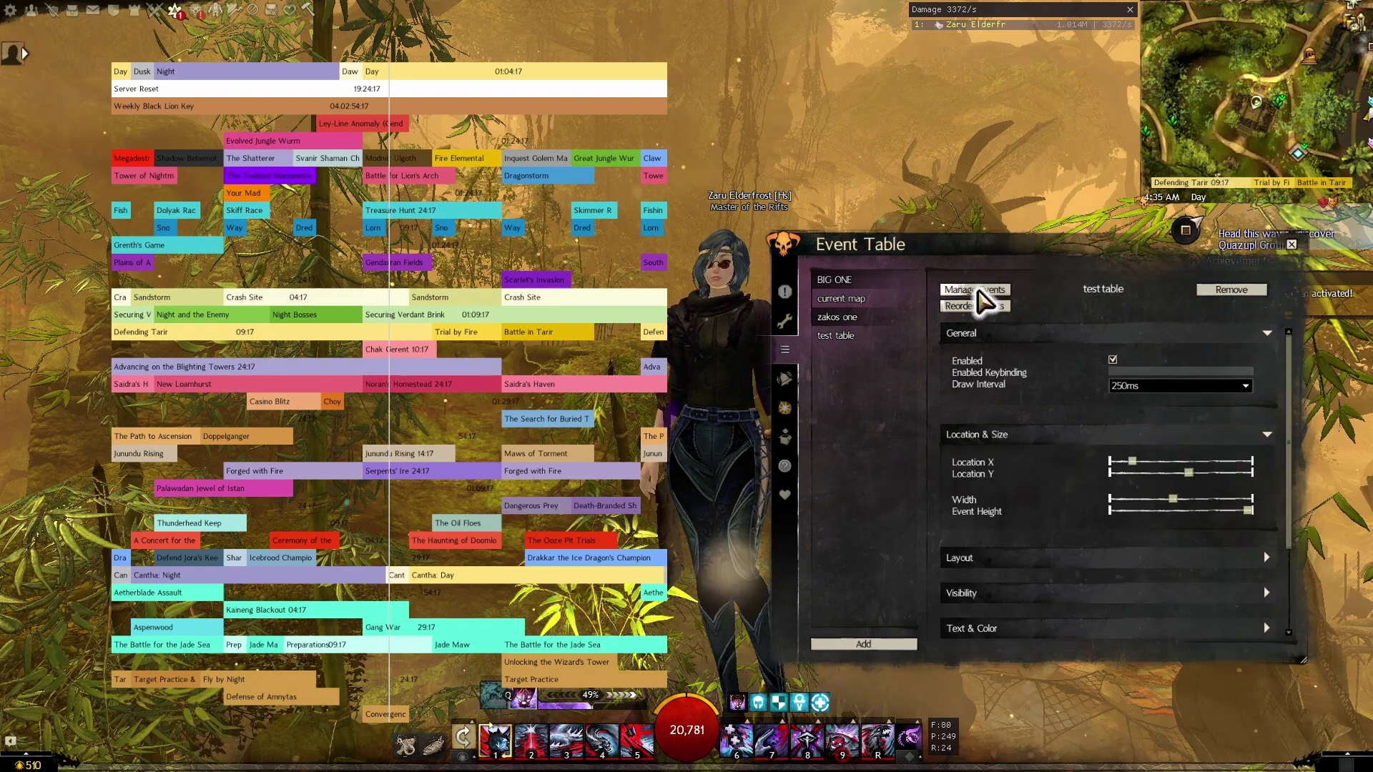
click(980, 291)
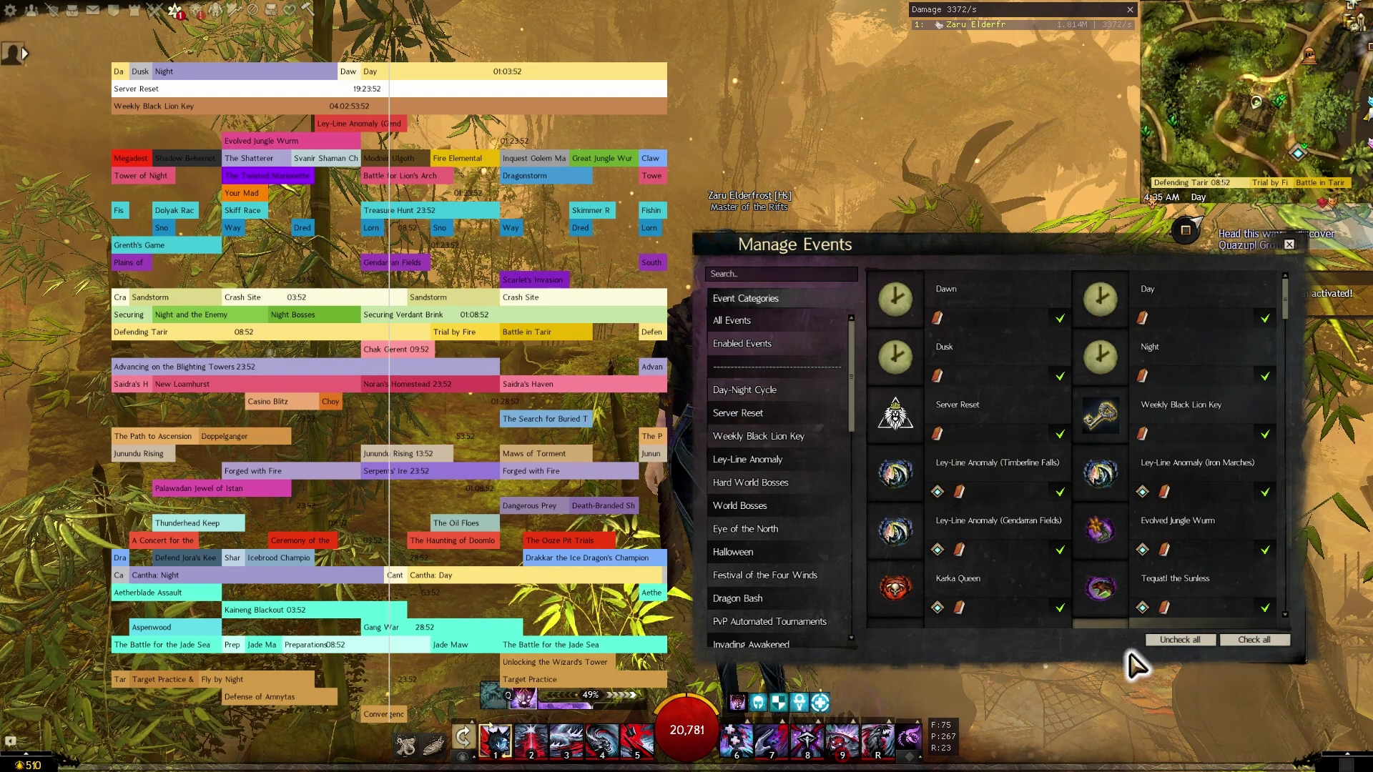
click(1180, 641)
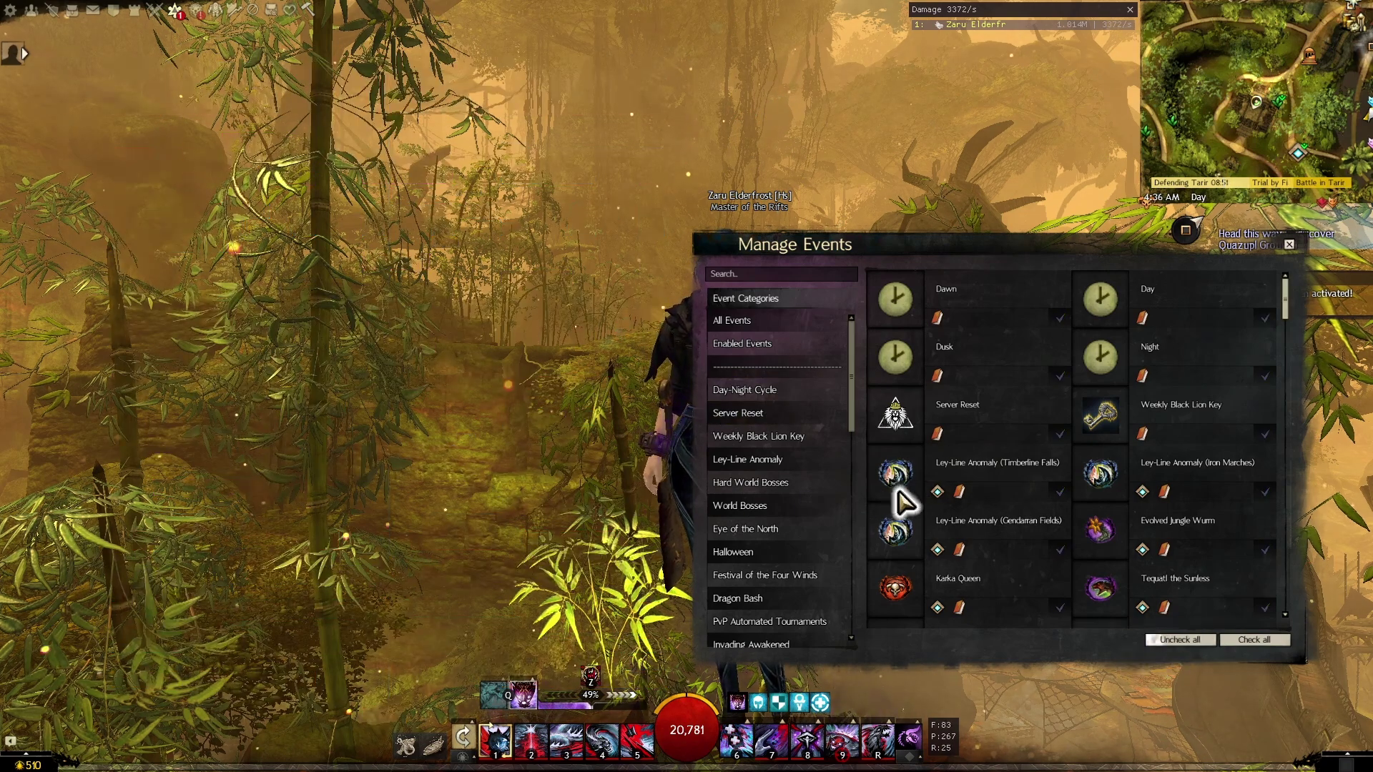
Enable Ley-Line Anomaly (Gendarran Fields), Karka Queen, Great Jungle Wurm, Fire Elemental and Inquest Golem Mark II
scroll(997, 456, down, 2)
scroll(1038, 440, down, 1)
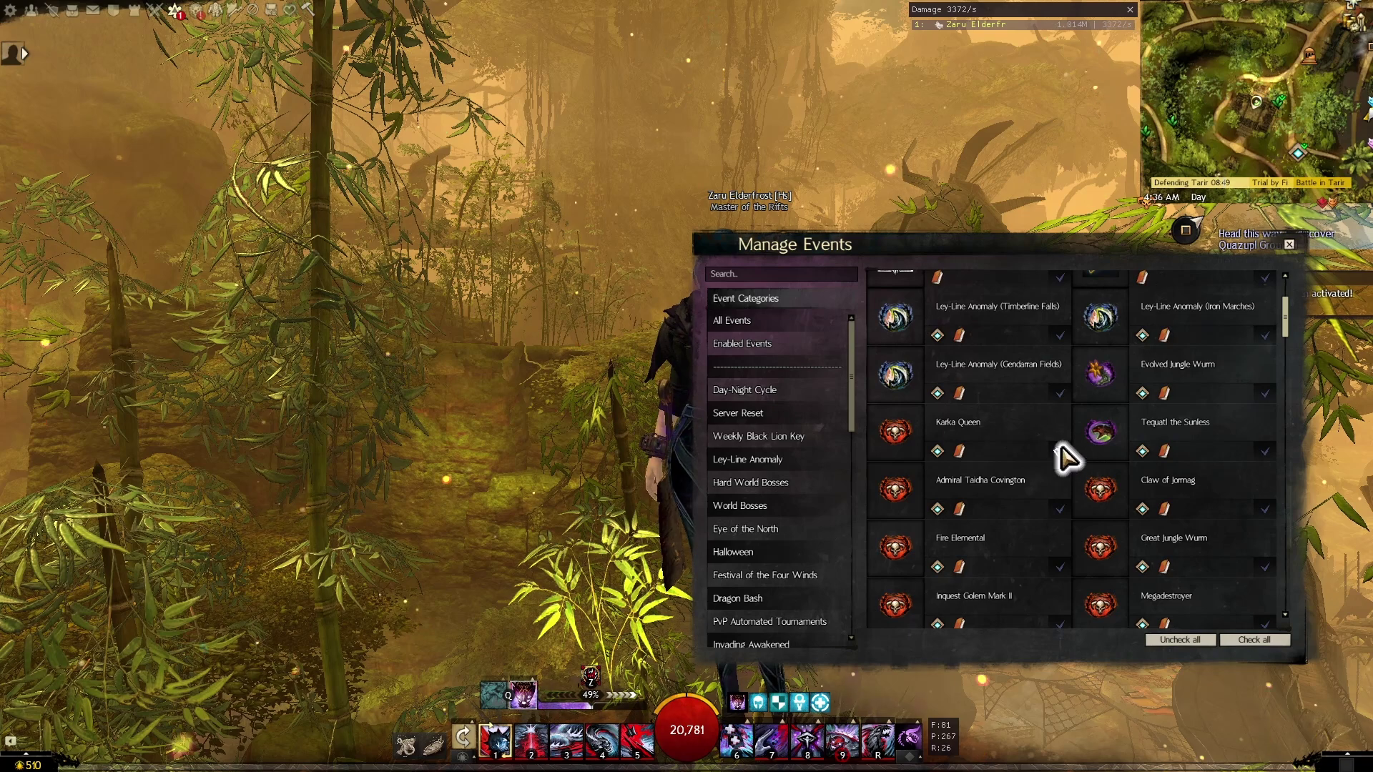
click(1059, 451)
click(1060, 393)
scroll(1066, 473, down, 2)
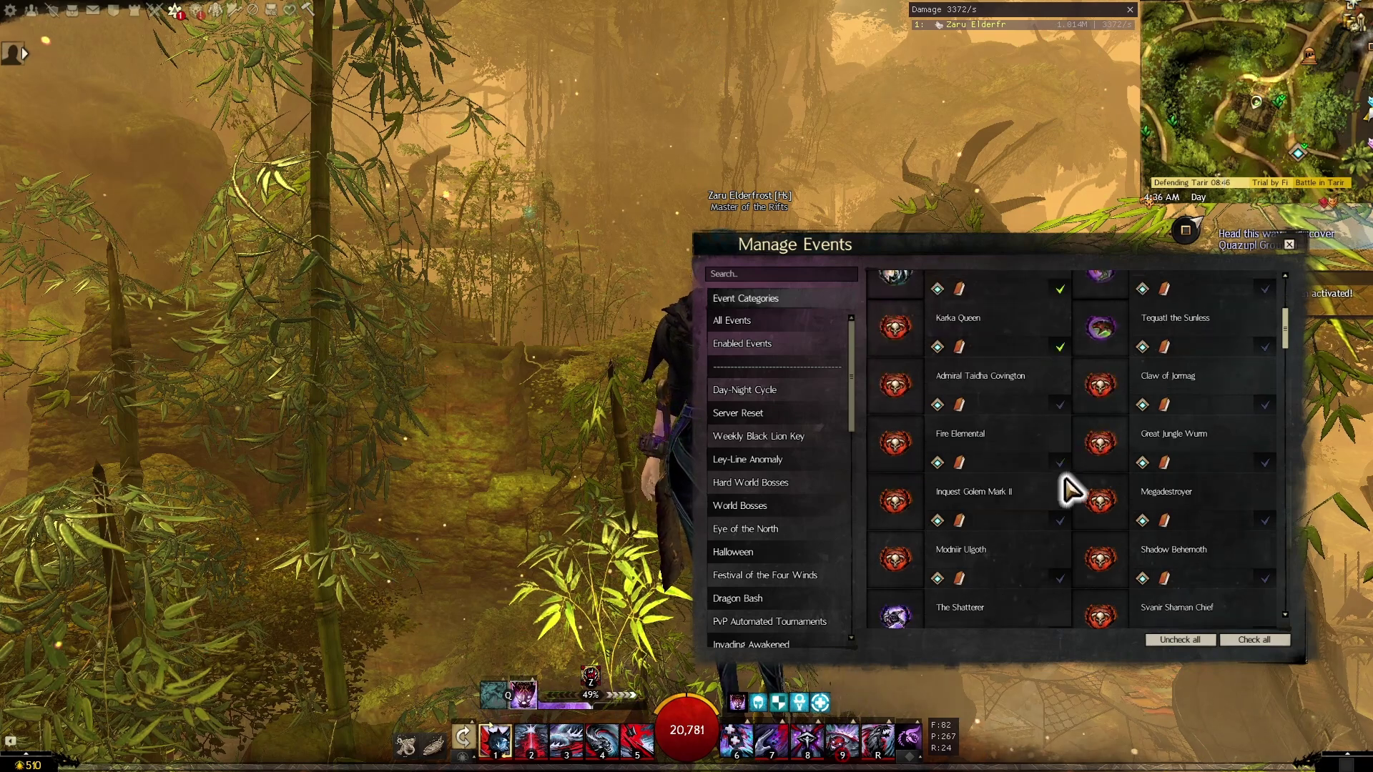
click(1264, 464)
scroll(1096, 493, up, 3)
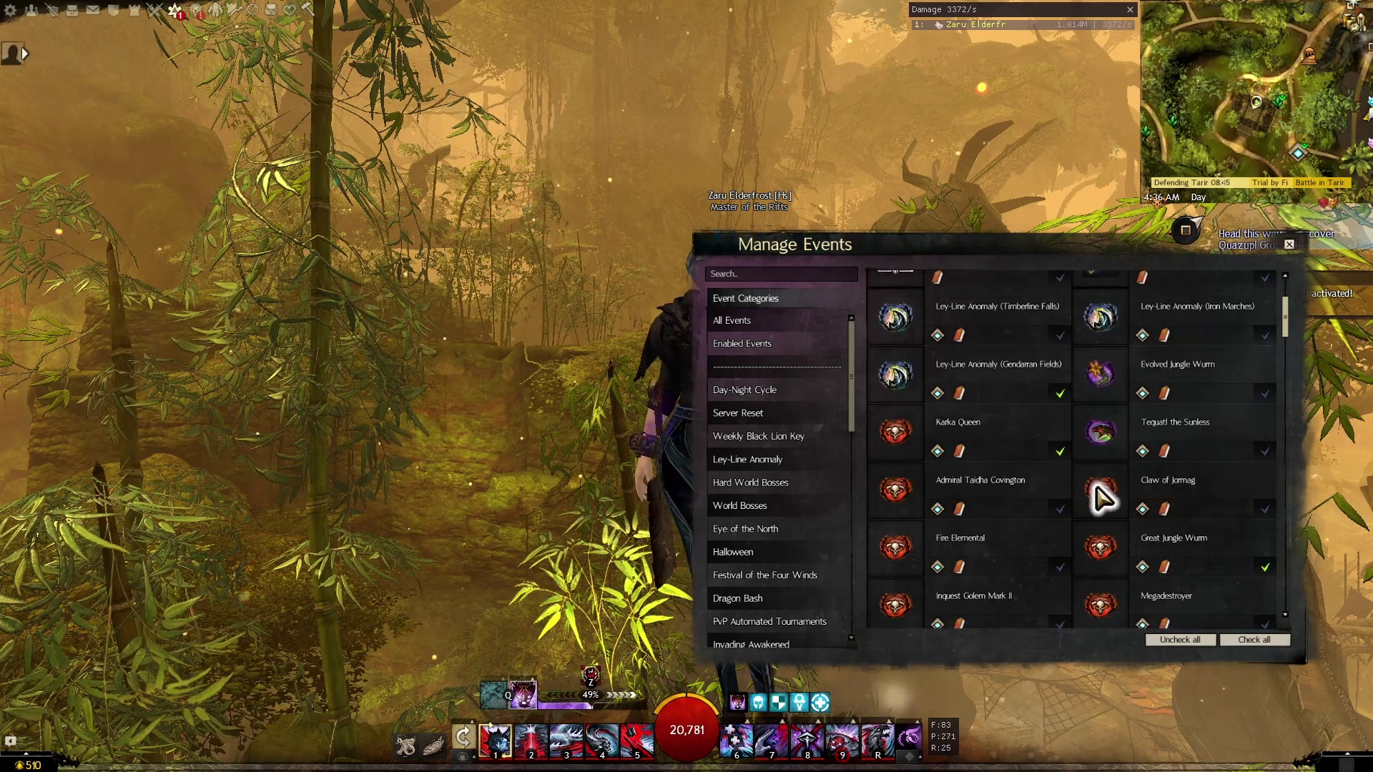
scroll(1098, 501, down, 3)
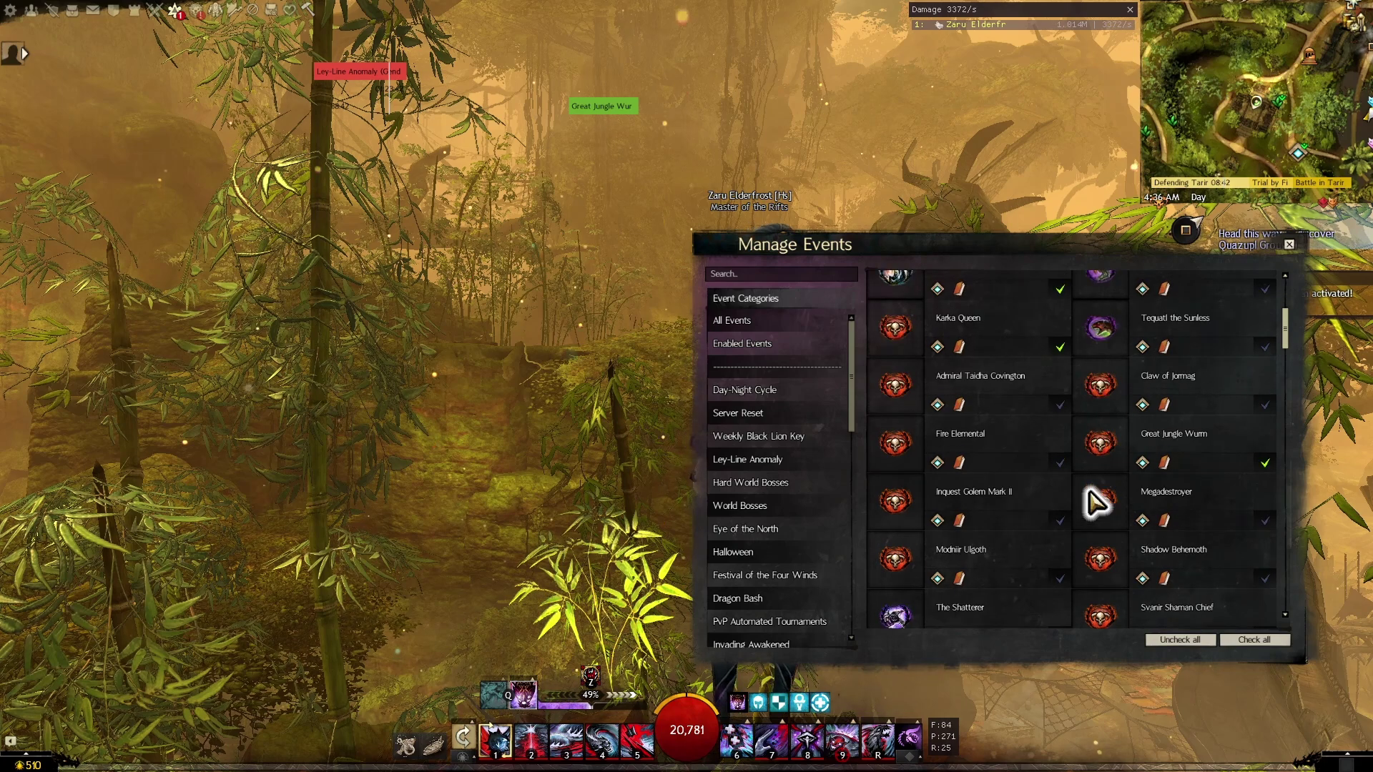
click(1060, 463)
click(1062, 520)
scroll(1066, 525, down, 4)
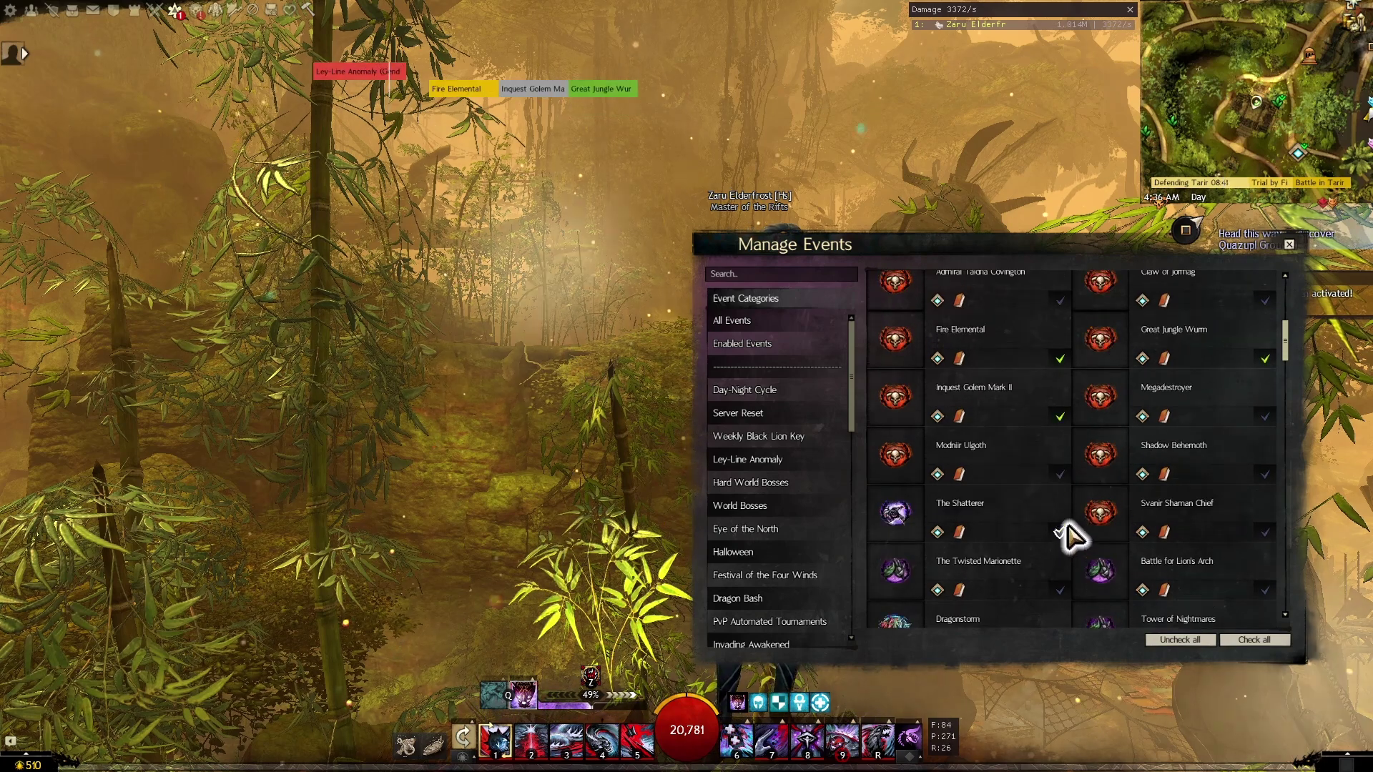
Browse the event categories and check all World Bosses events
click(746, 416)
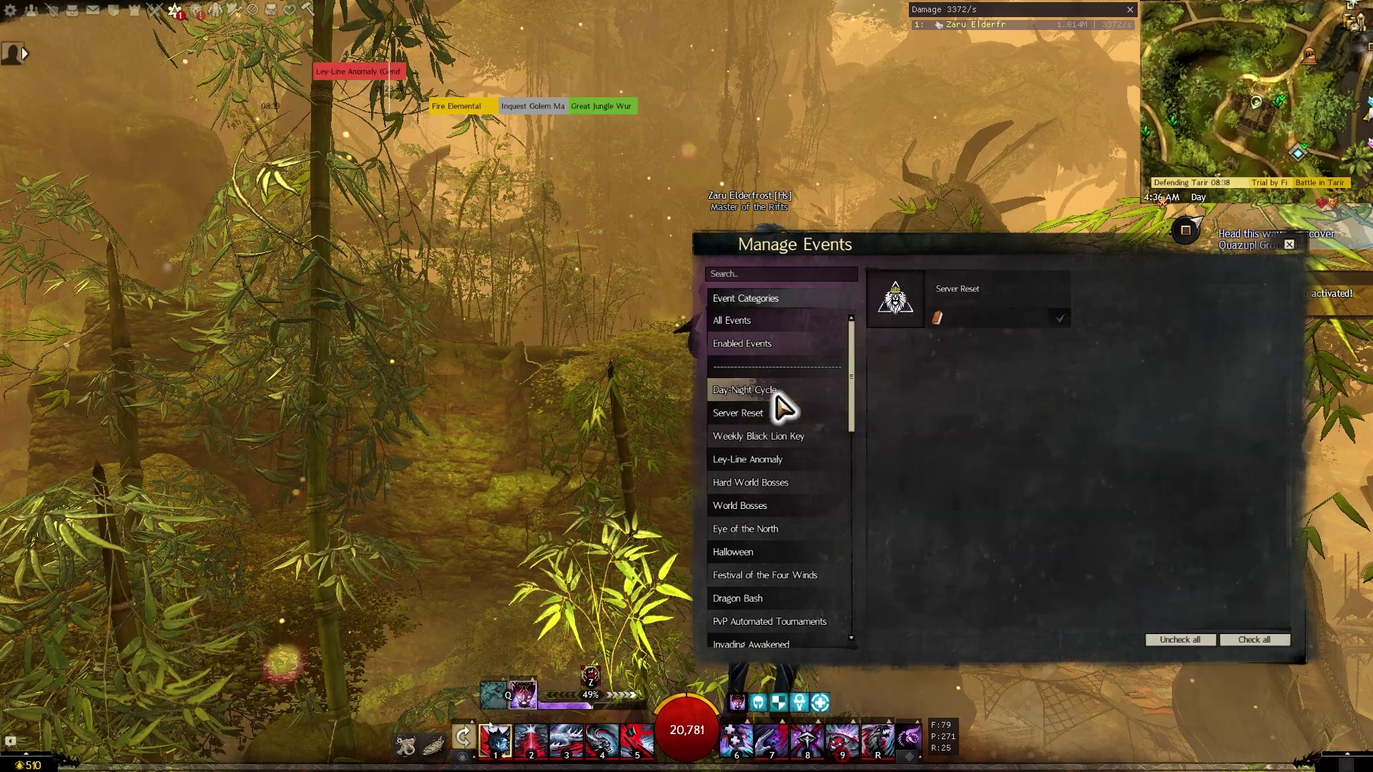
click(781, 438)
click(772, 480)
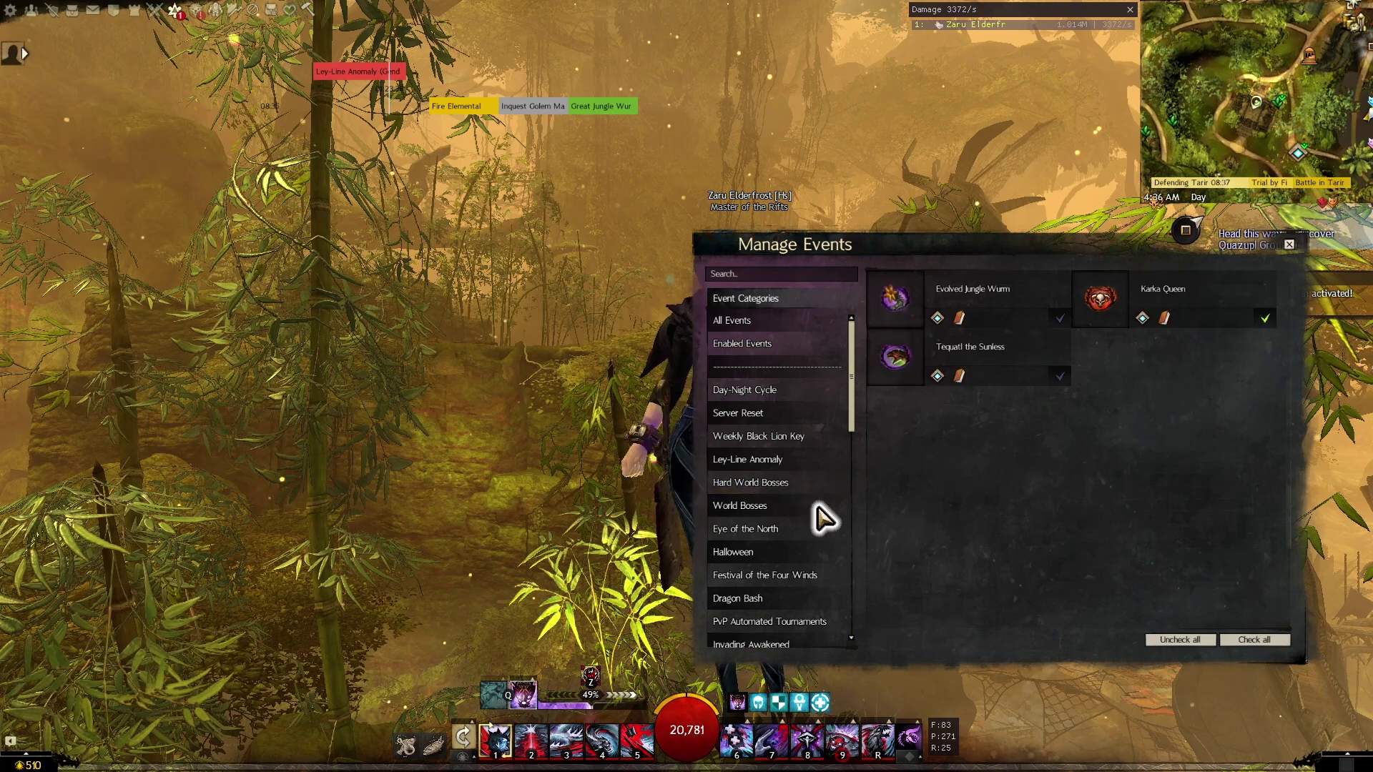
click(757, 511)
click(1254, 640)
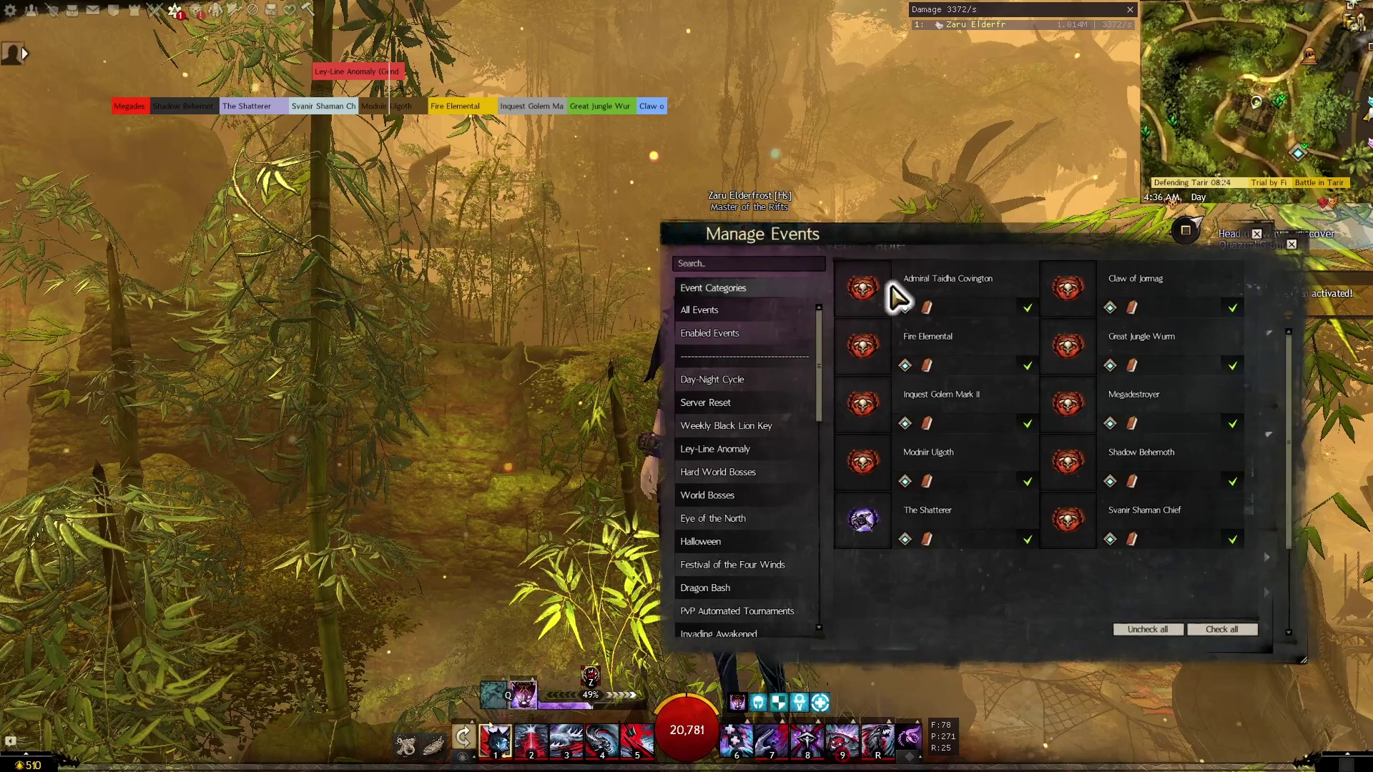
drag(1201, 259, 1051, 259)
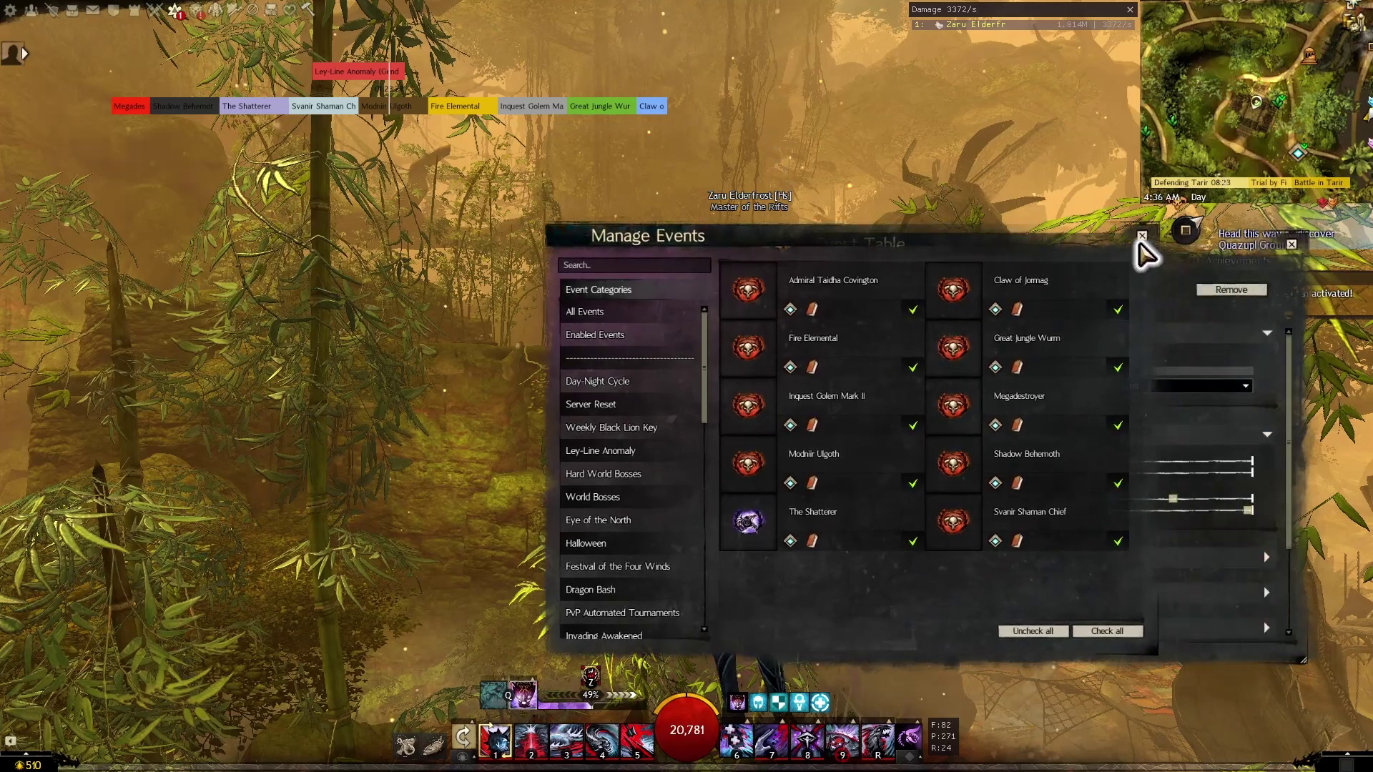
Close the event picker and drag the Location Y slider to lower test table's bars
click(1142, 237)
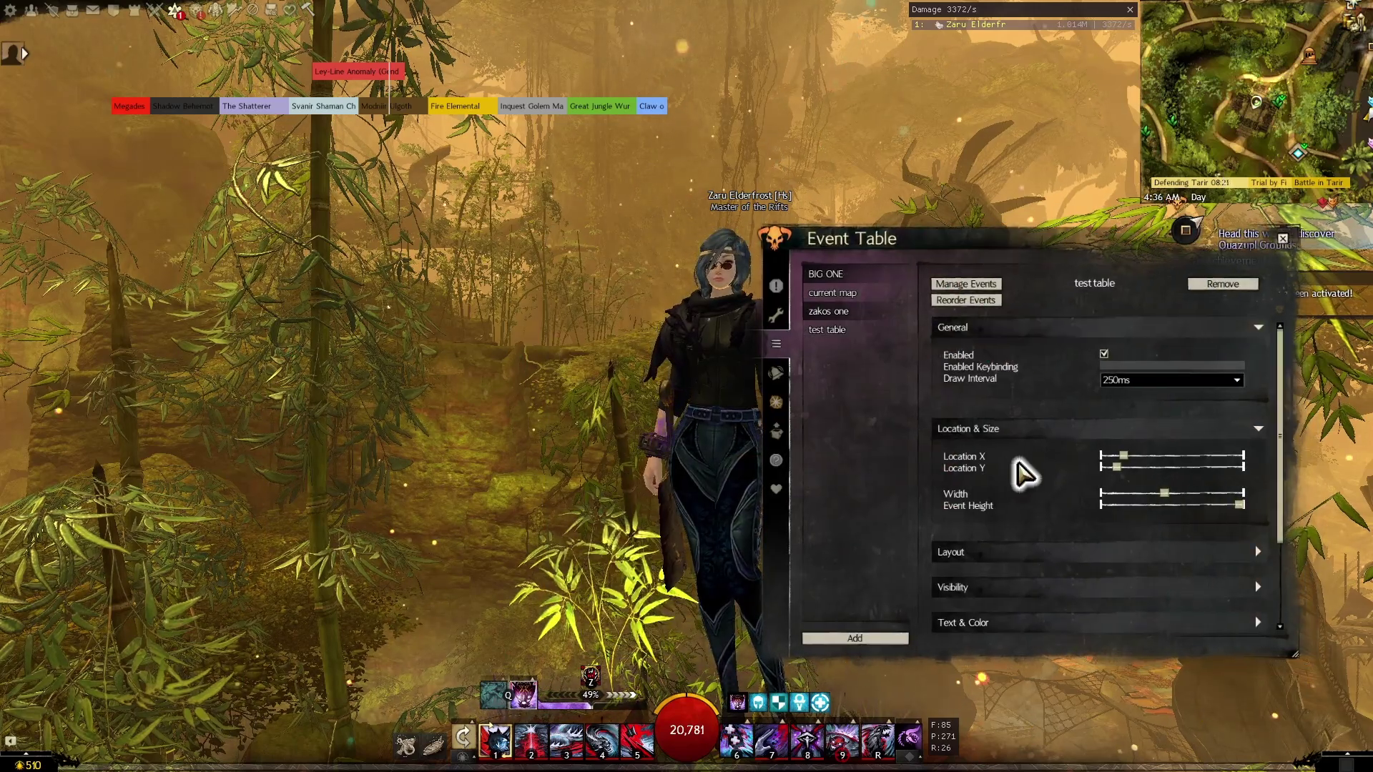
click(1125, 457)
click(1126, 467)
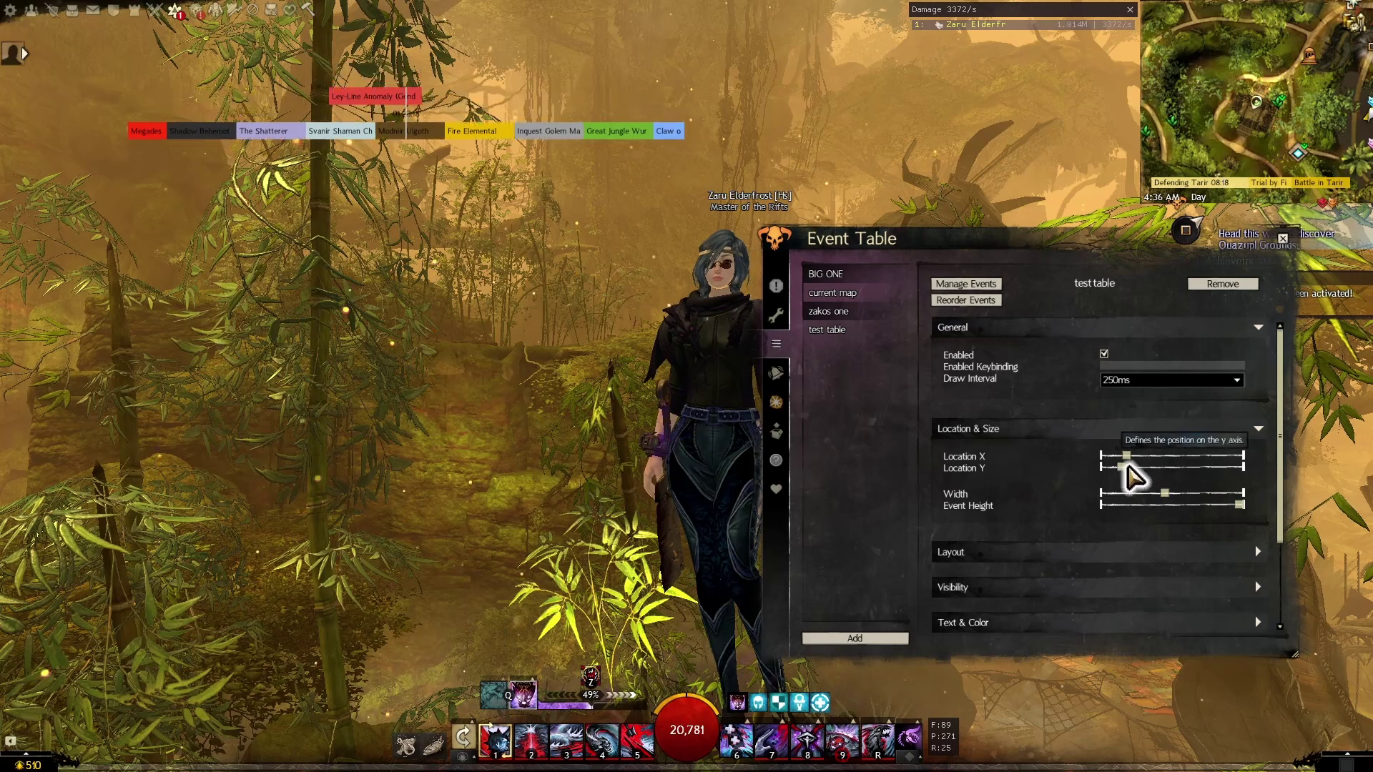
drag(1128, 467, 1244, 504)
Expand test table's Layout options and move the settings window down slightly
scroll(1062, 506, down, 2)
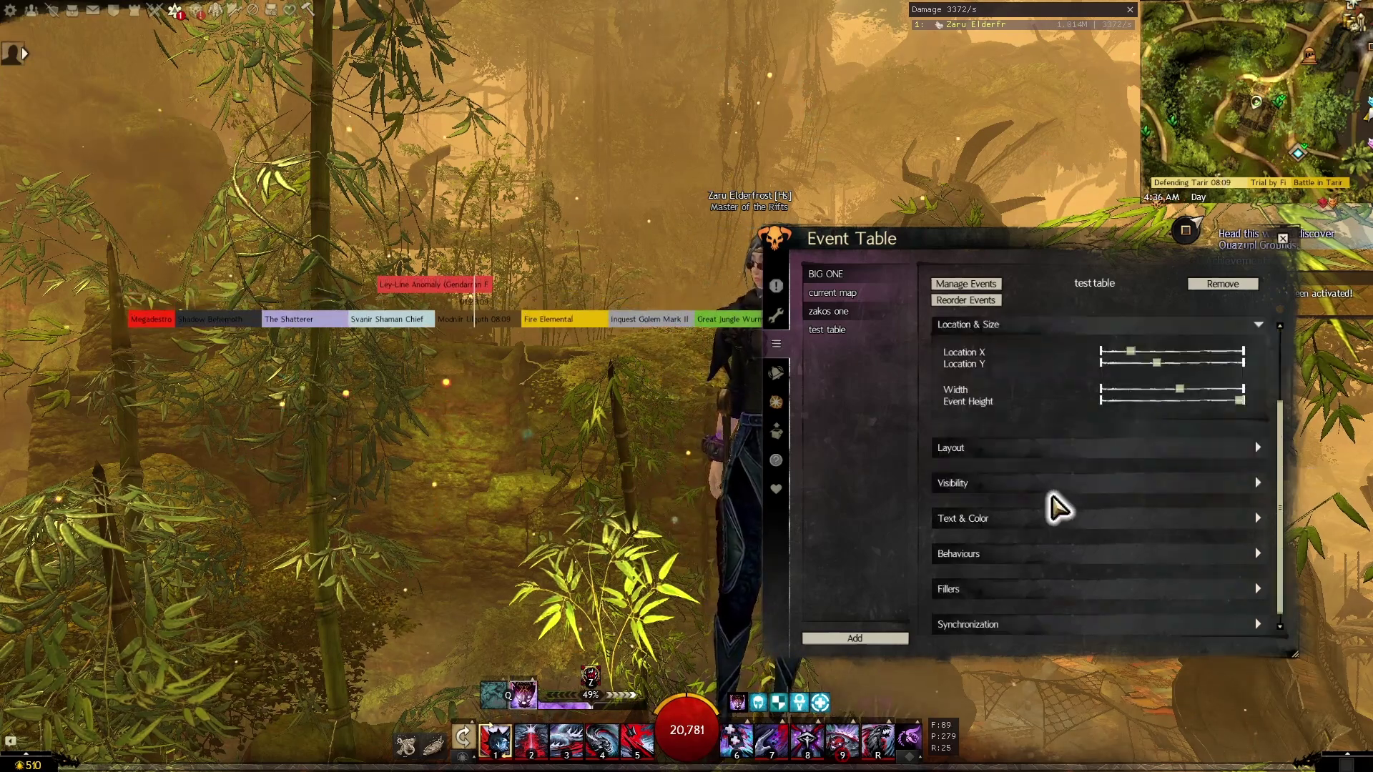
click(1094, 448)
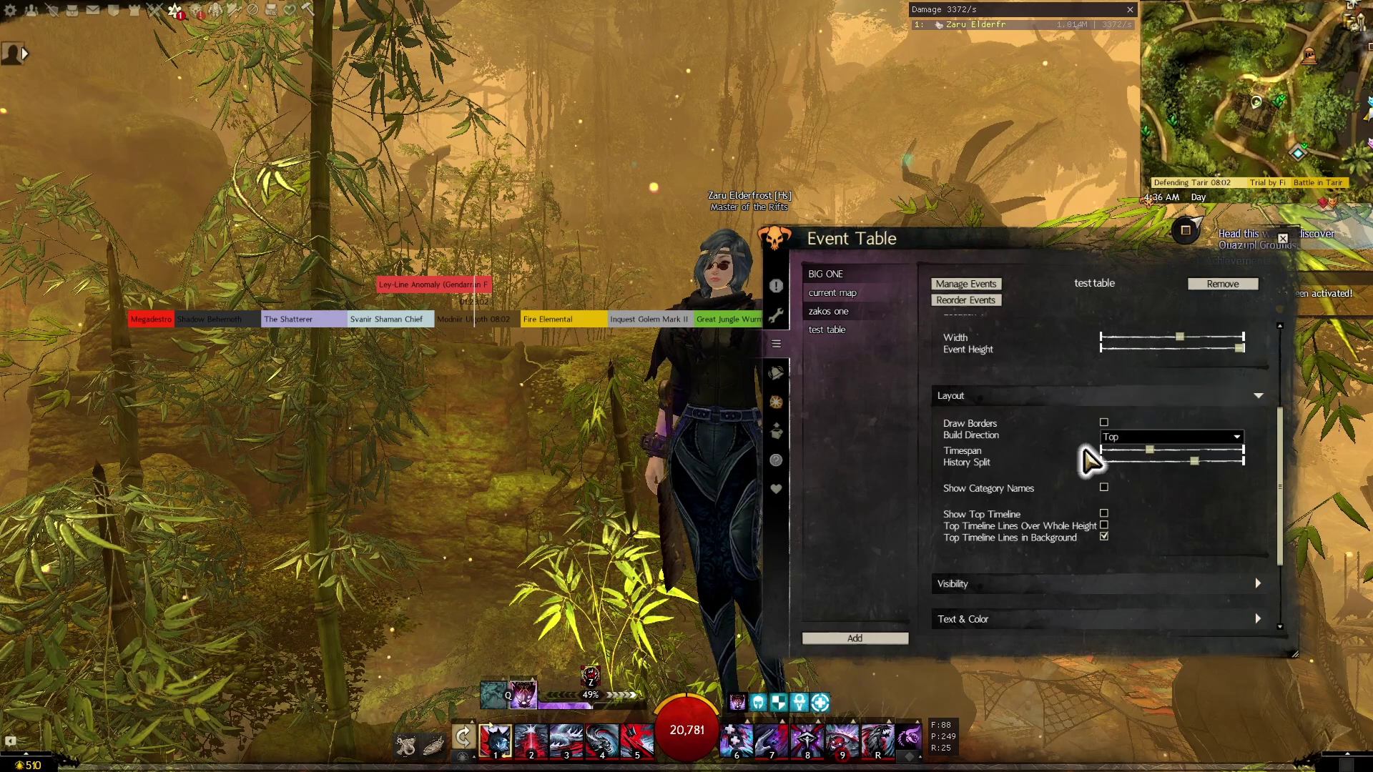
scroll(1096, 458, down, 1)
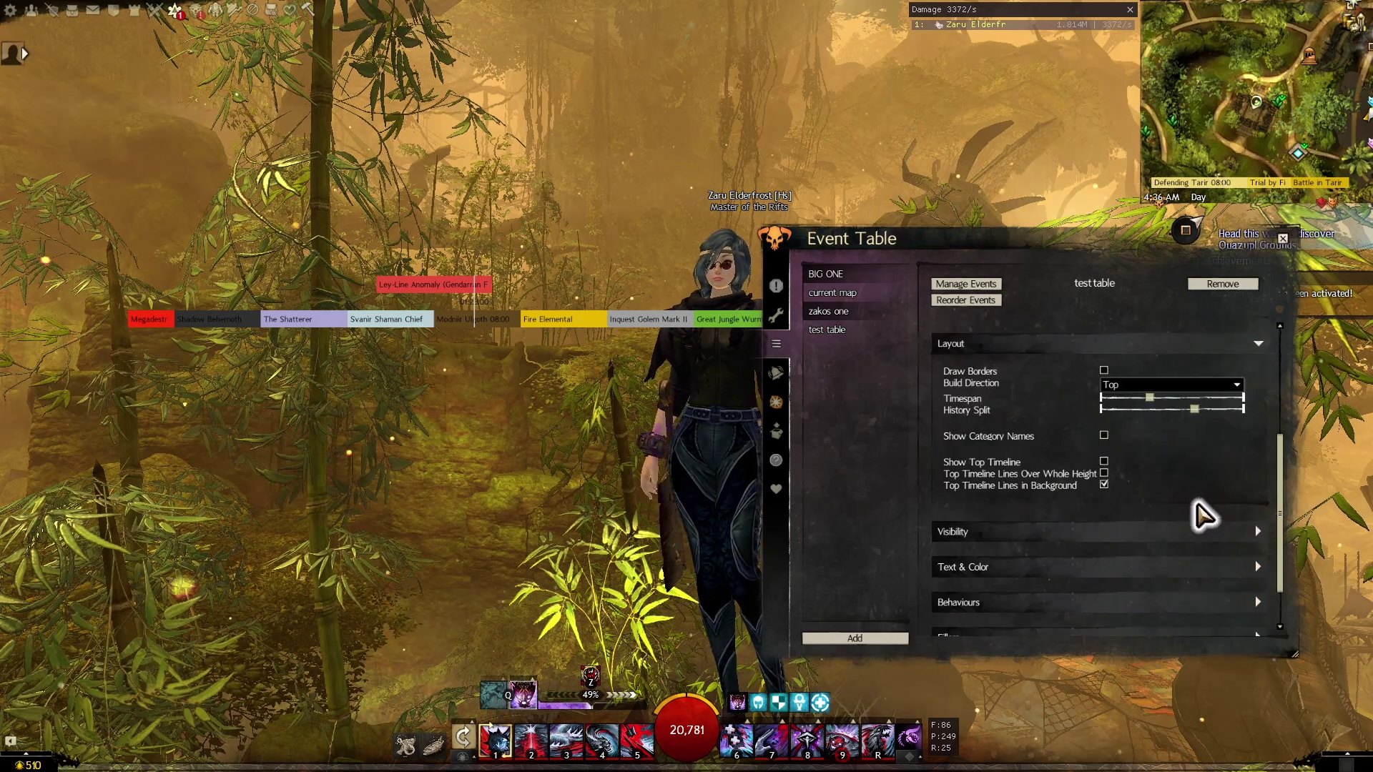
drag(915, 234, 972, 293)
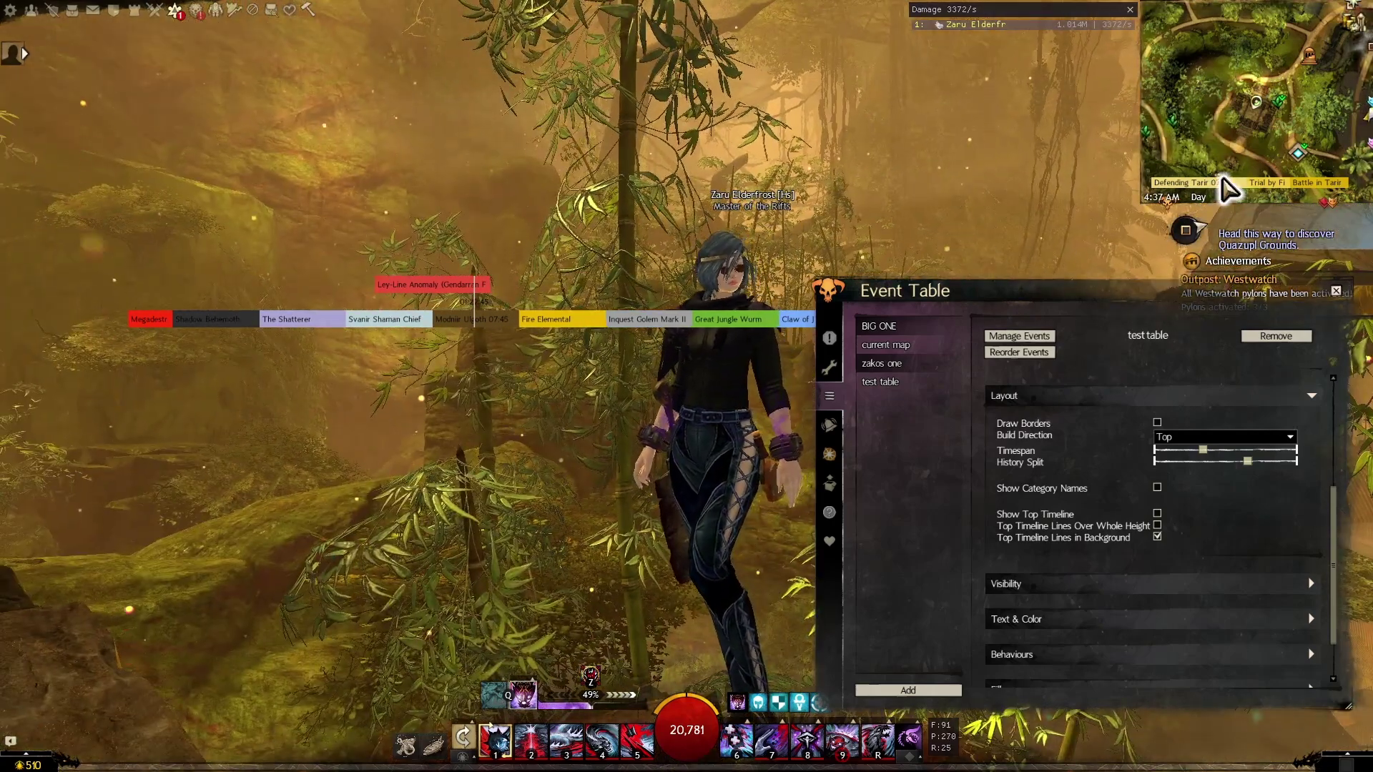
Move the Event Table window up and expand the test table's Behaviours section
mouse_move(1252, 187)
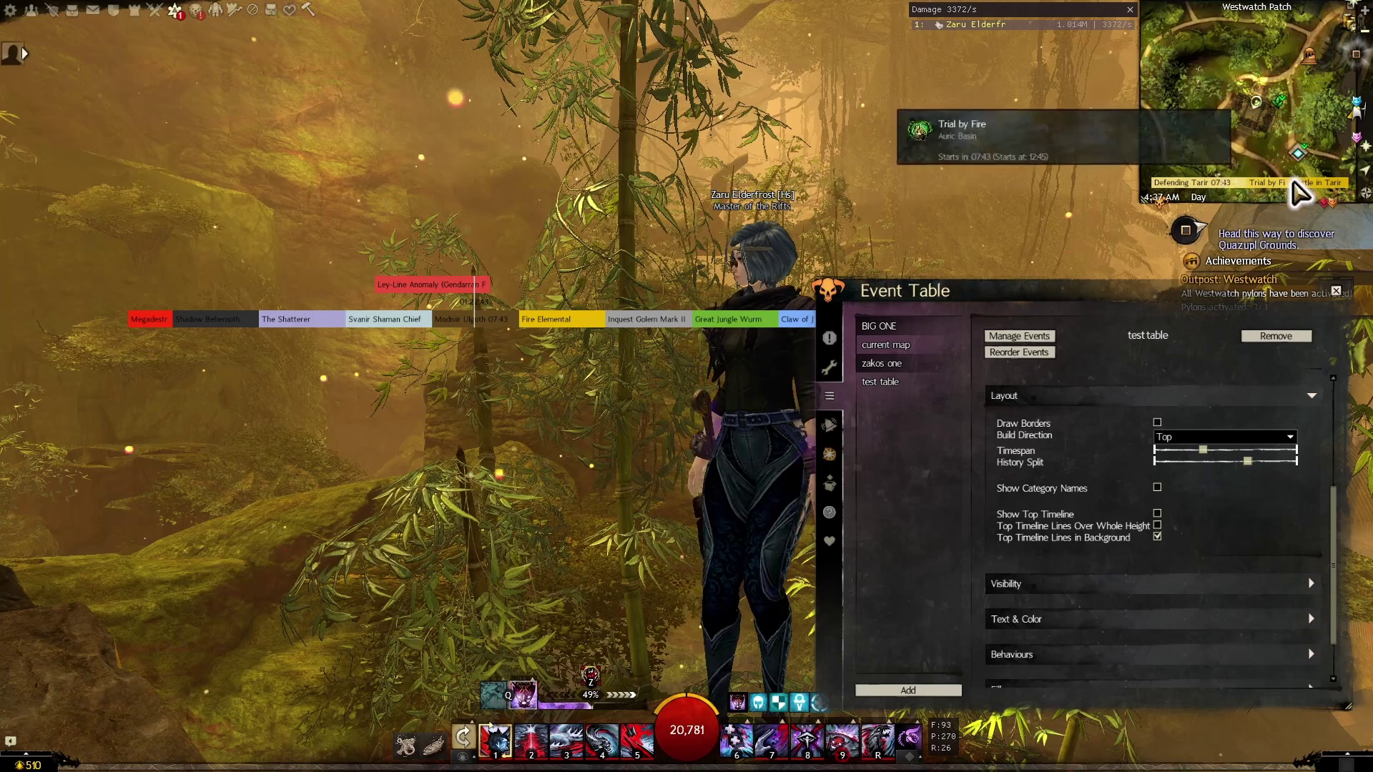
drag(1052, 298, 1004, 232)
scroll(1044, 436, down, 1)
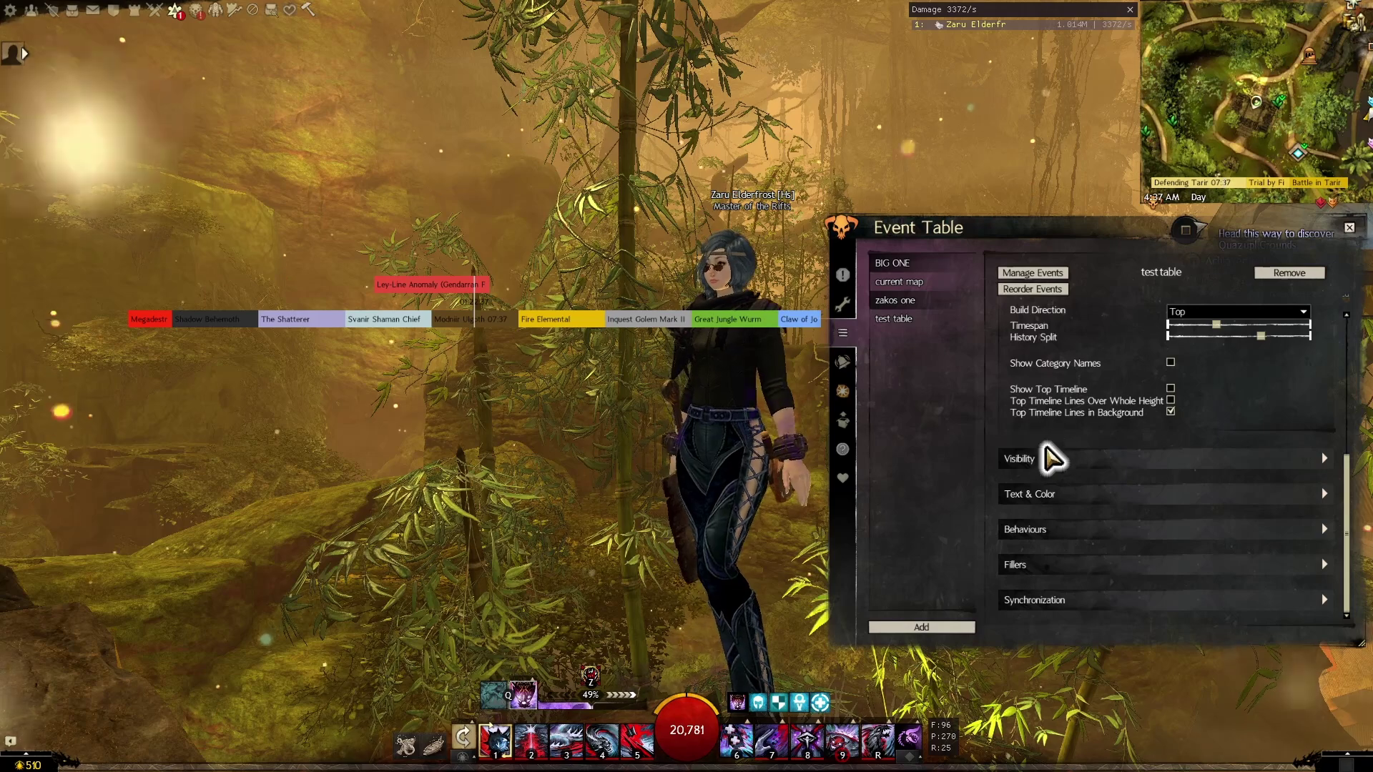
click(1050, 545)
Tick Limit to current Map for the test table, then reposition the Event Table window
scroll(1042, 543, down, 9)
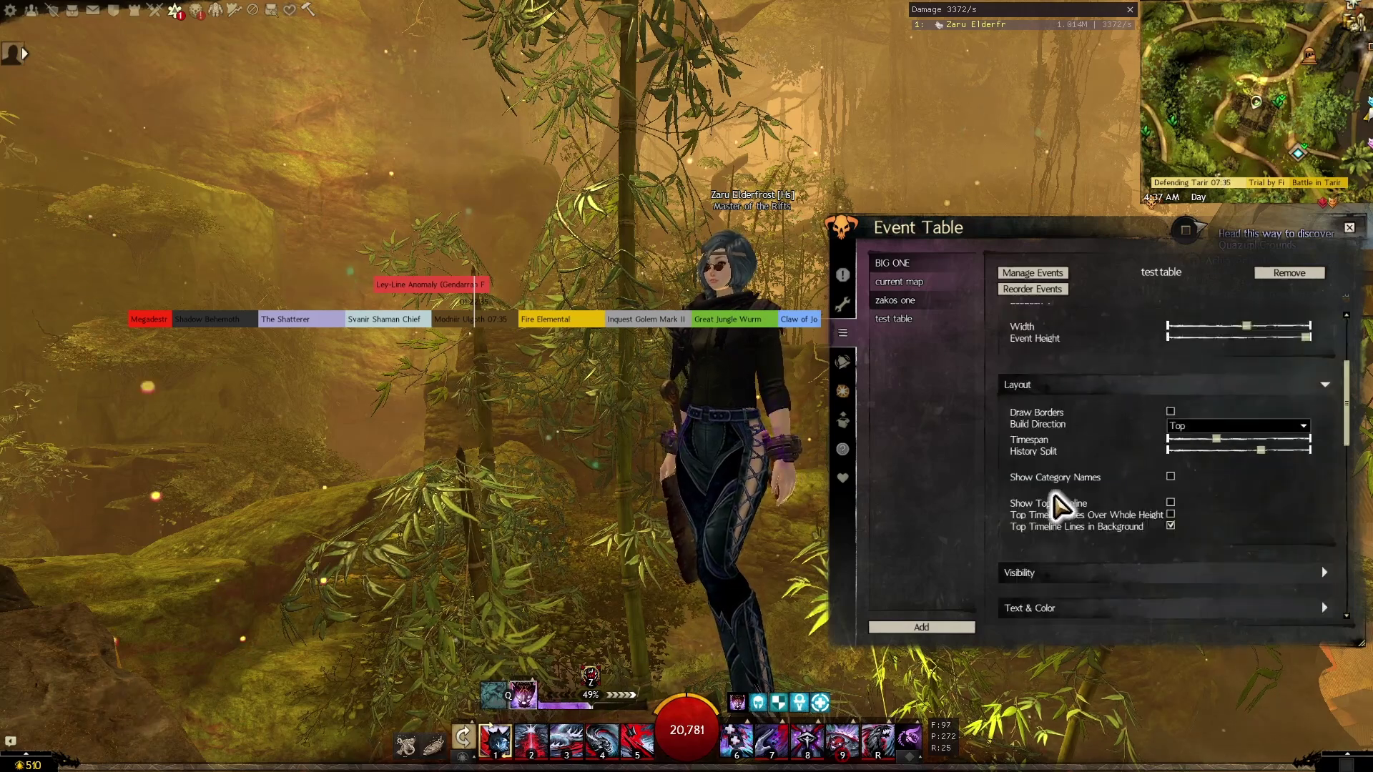
scroll(1071, 493, down, 3)
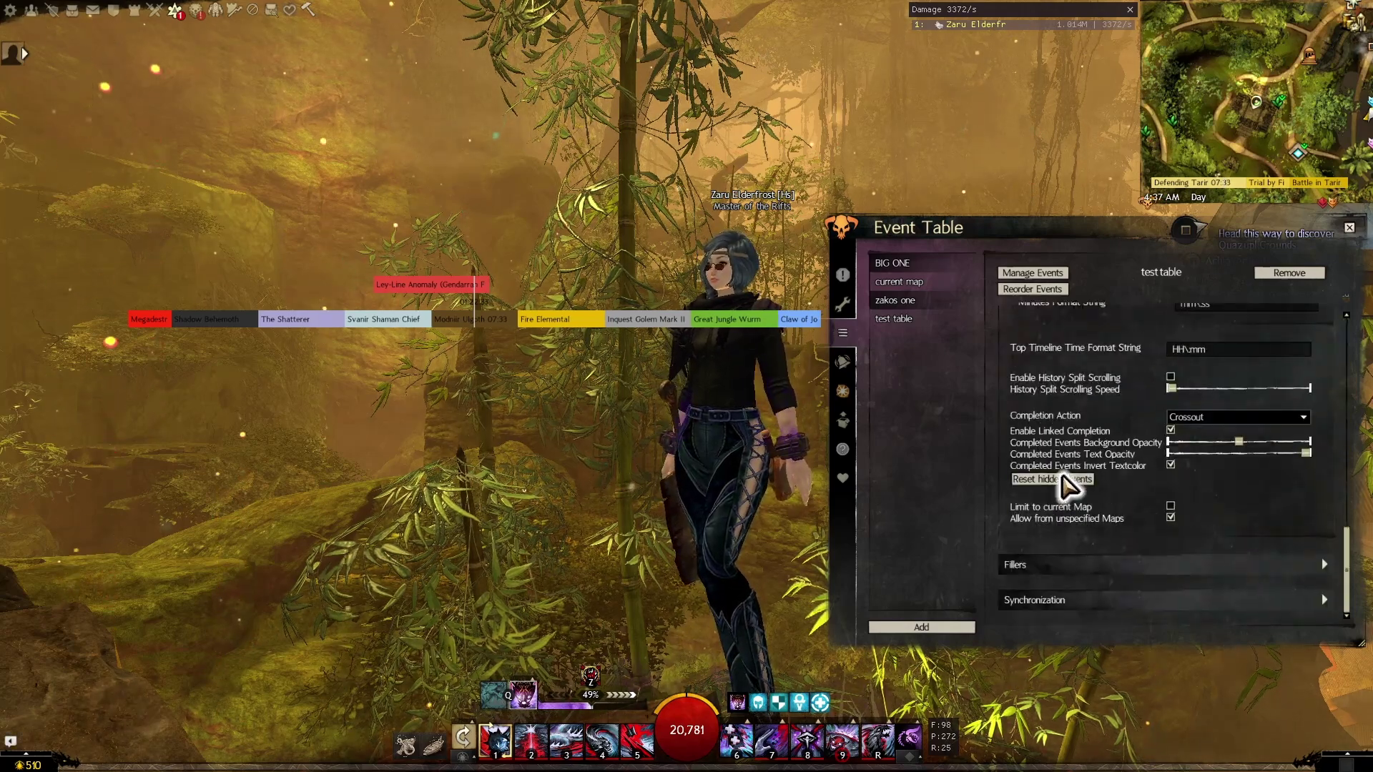
scroll(1057, 427, up, 7)
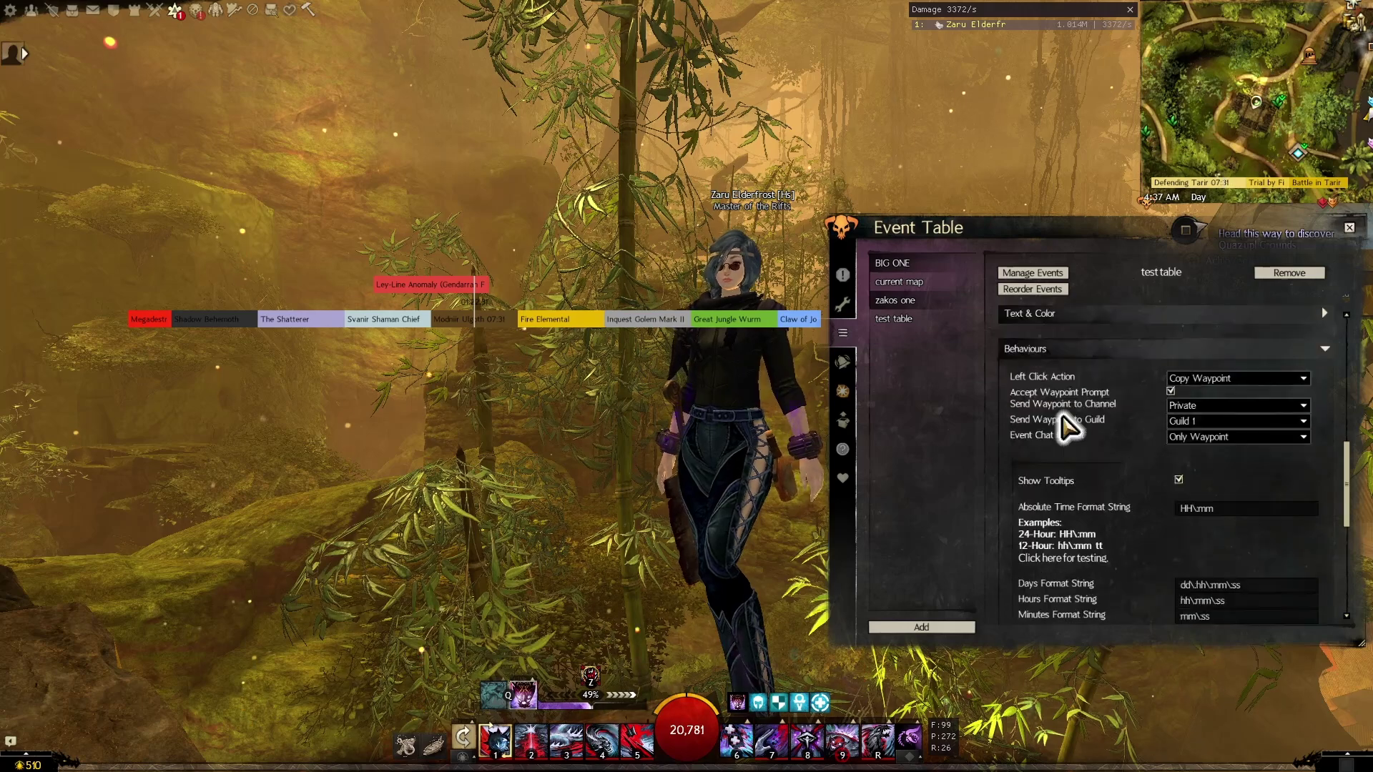
scroll(1048, 424, down, 7)
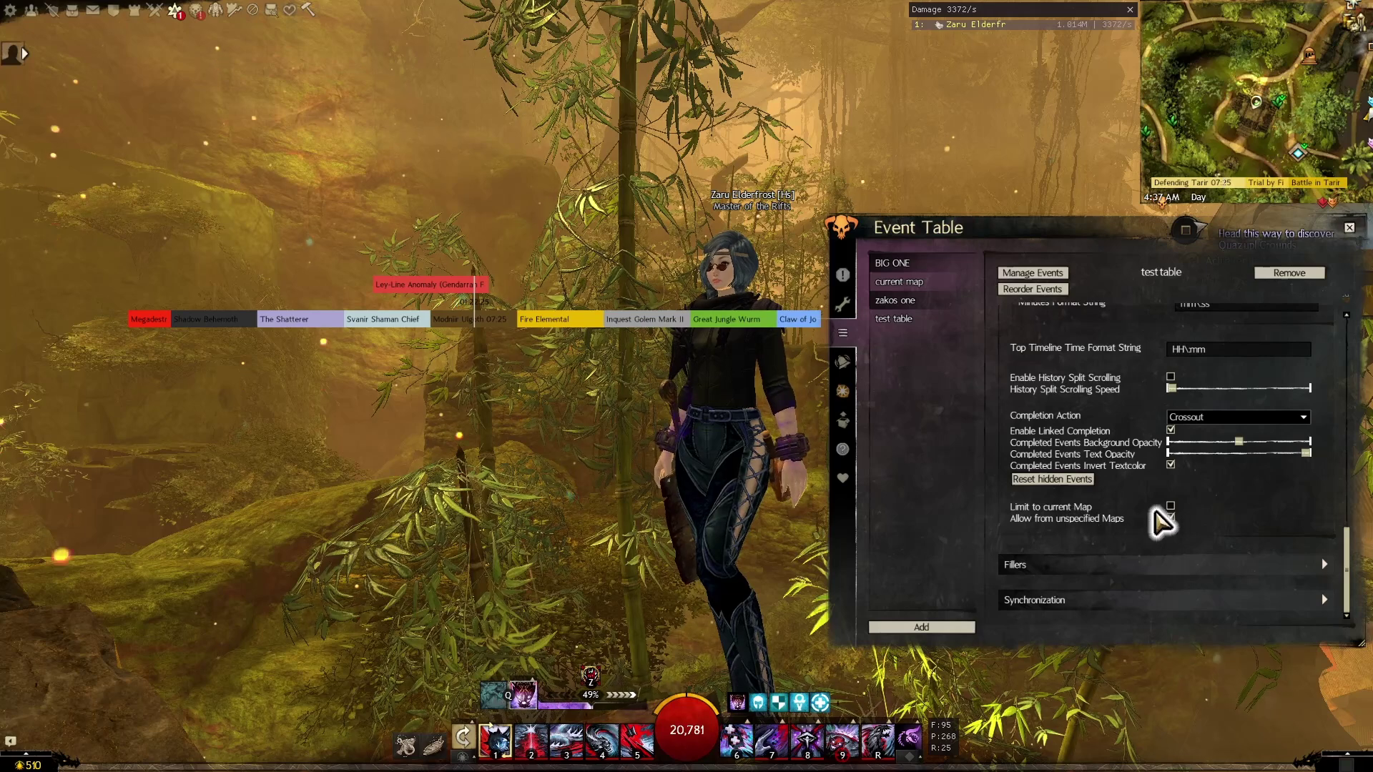
click(1170, 507)
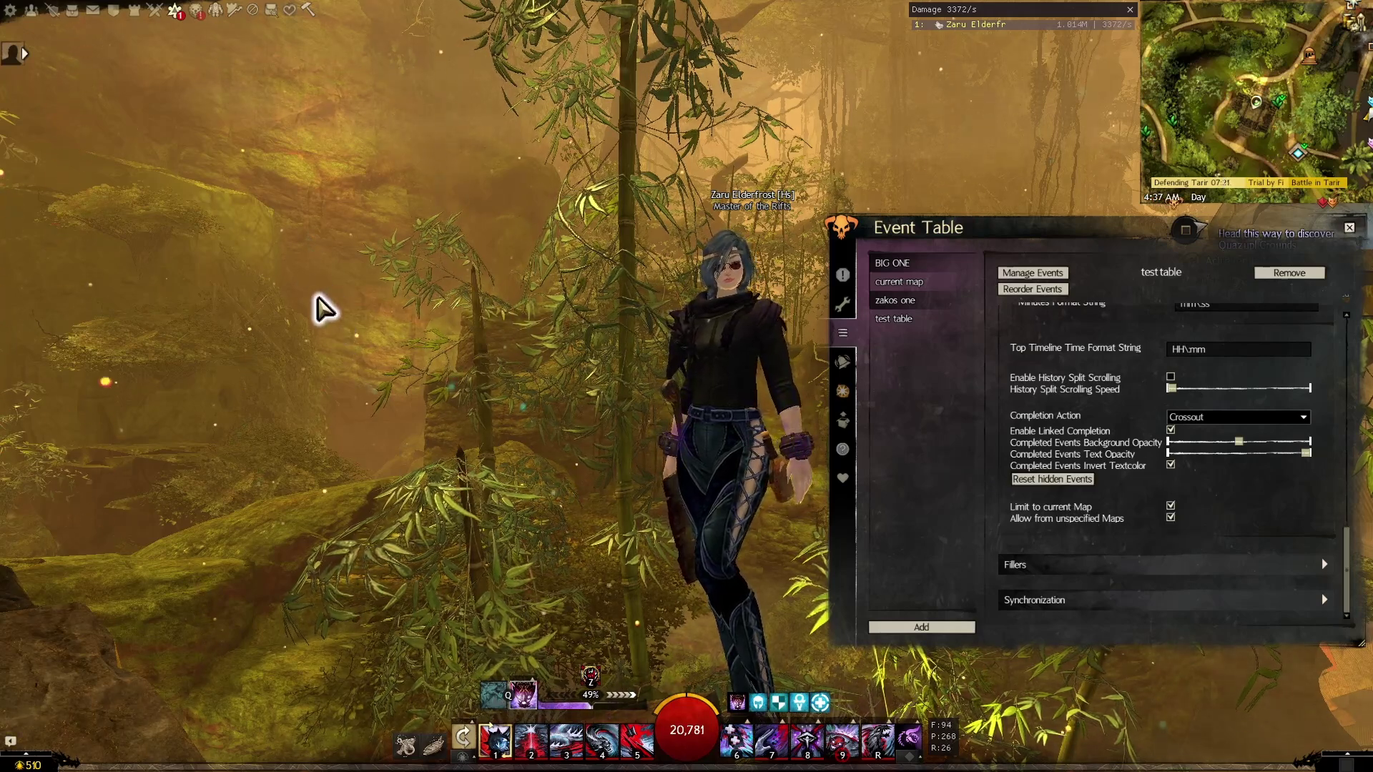
drag(1037, 239, 980, 259)
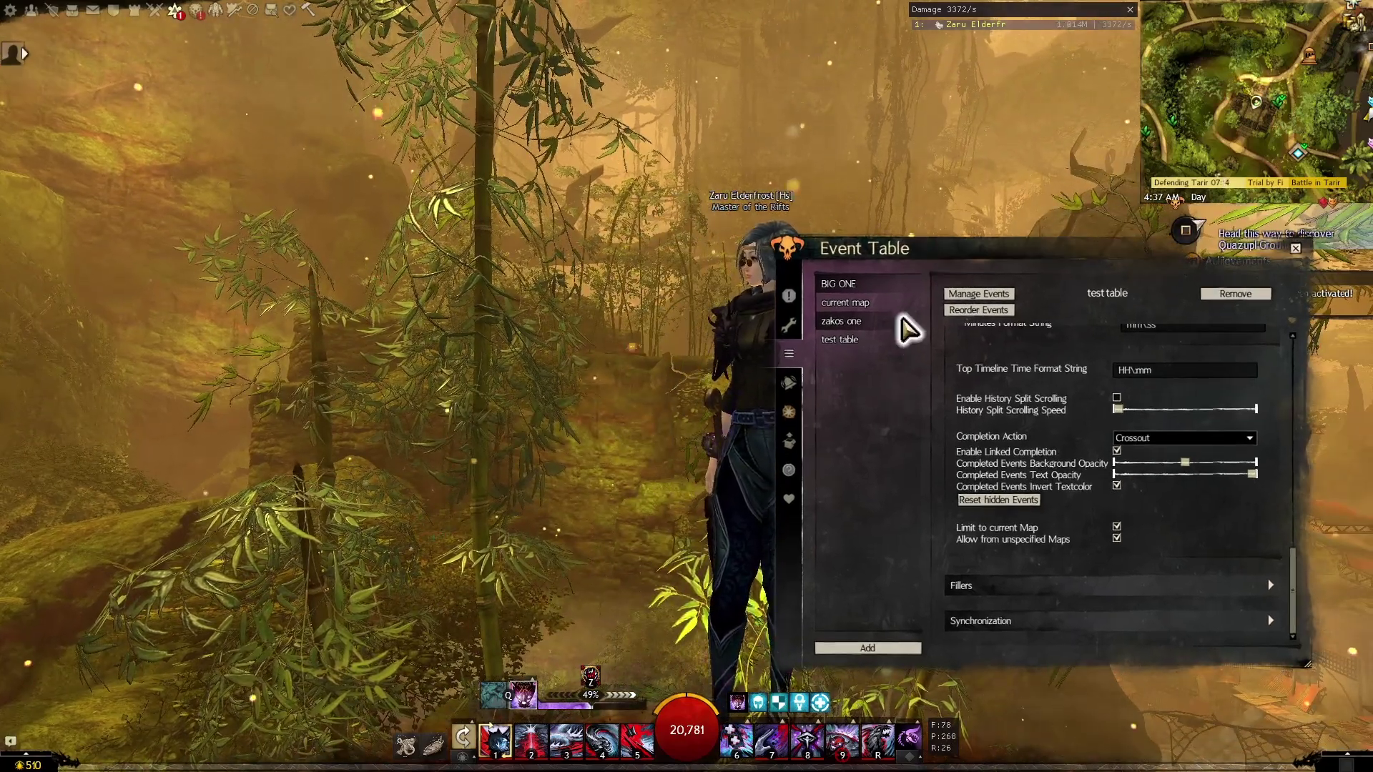
Enable all Auric Basin events (Trial by Fire, Defending Tarir, Battle in Tarir) in Manage Events
click(984, 296)
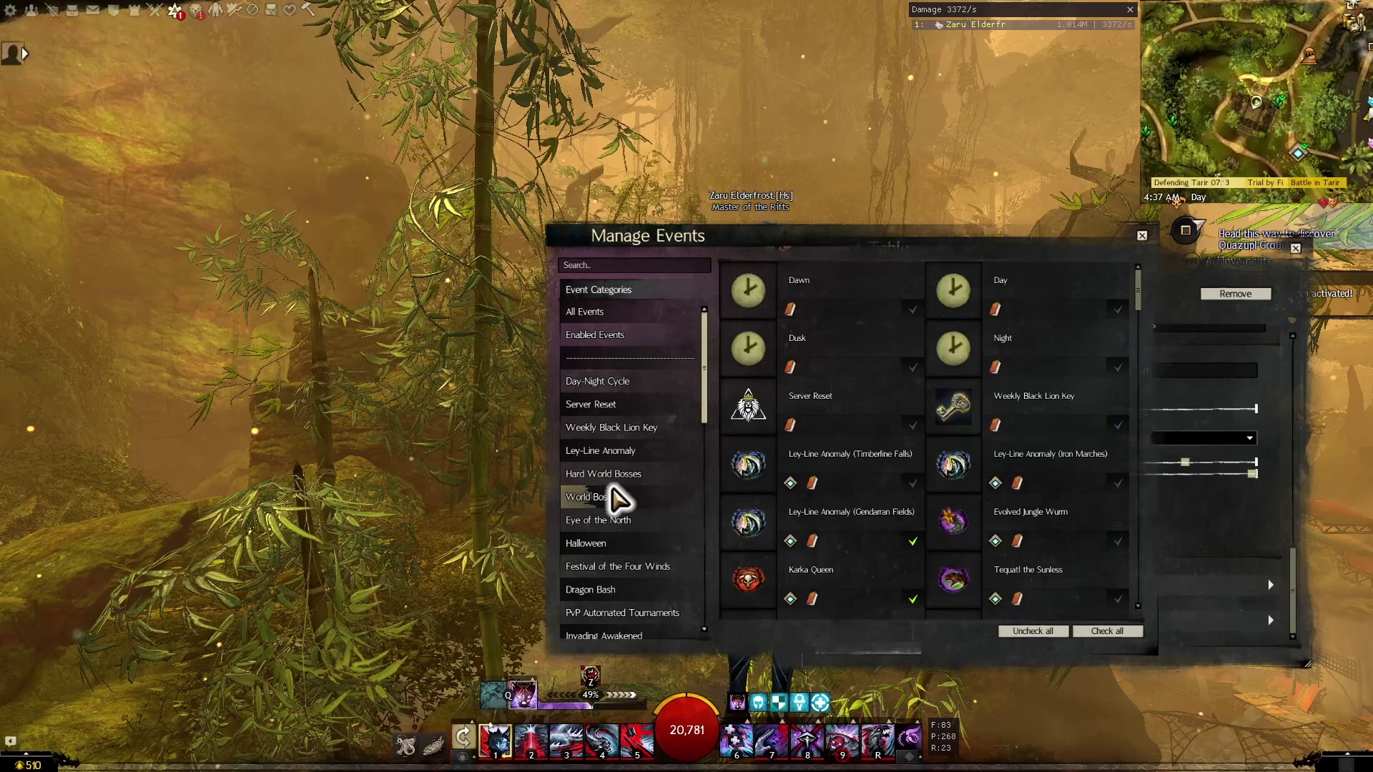
scroll(613, 490, down, 7)
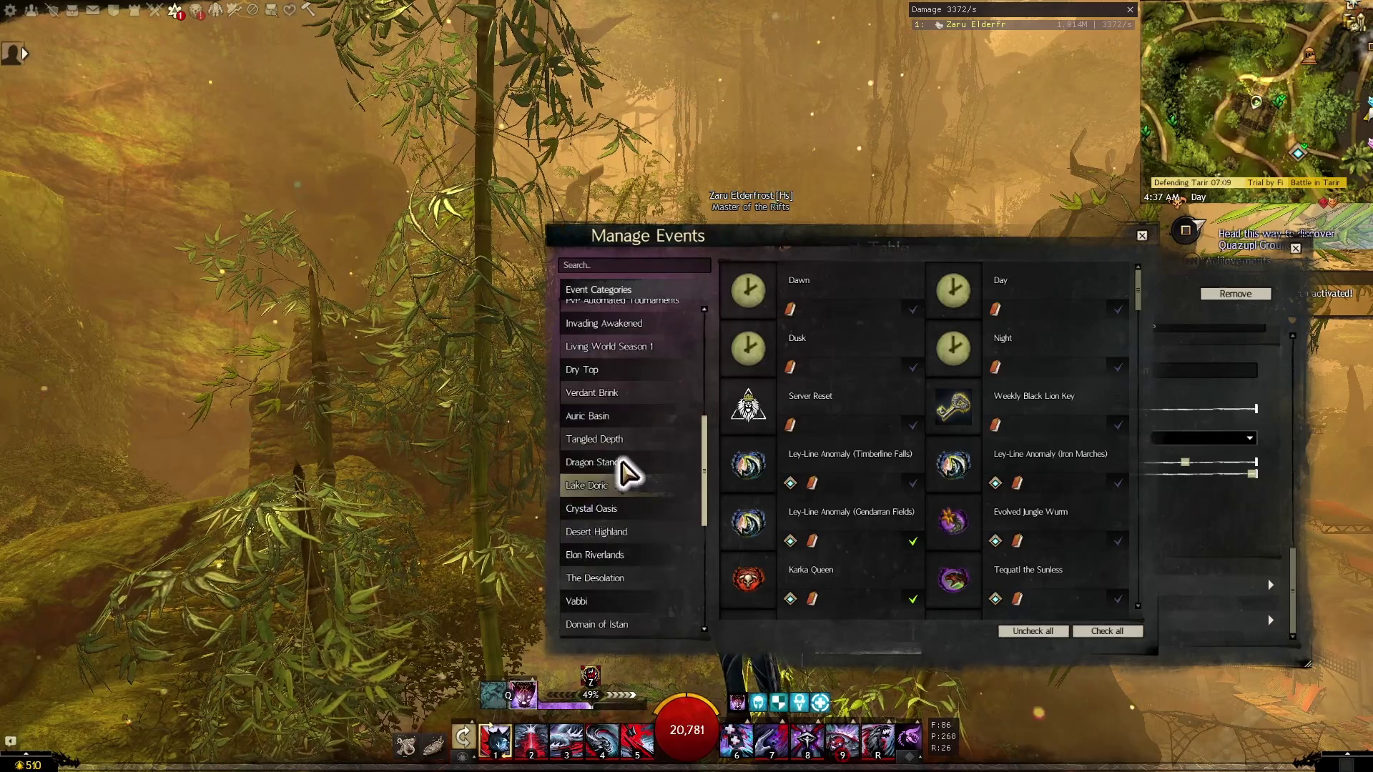
click(630, 420)
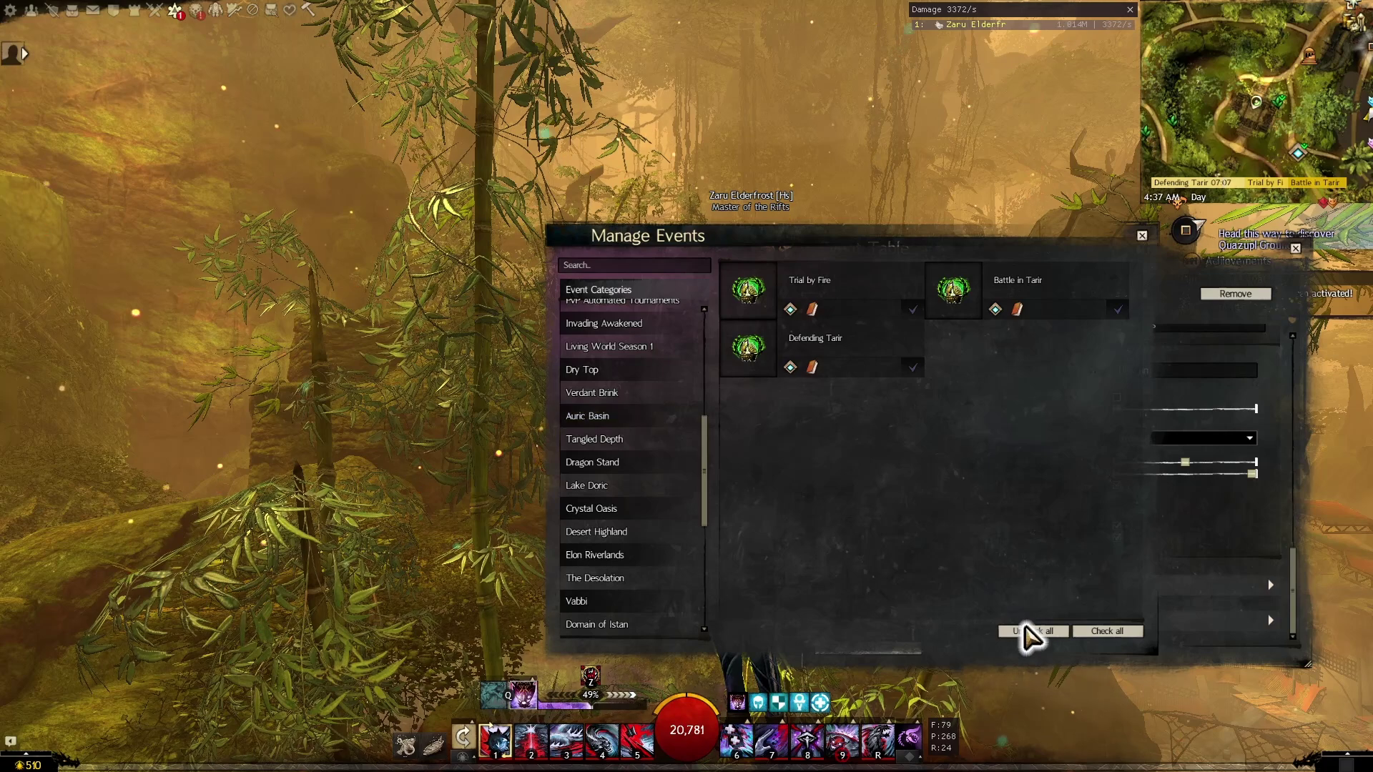
click(1107, 632)
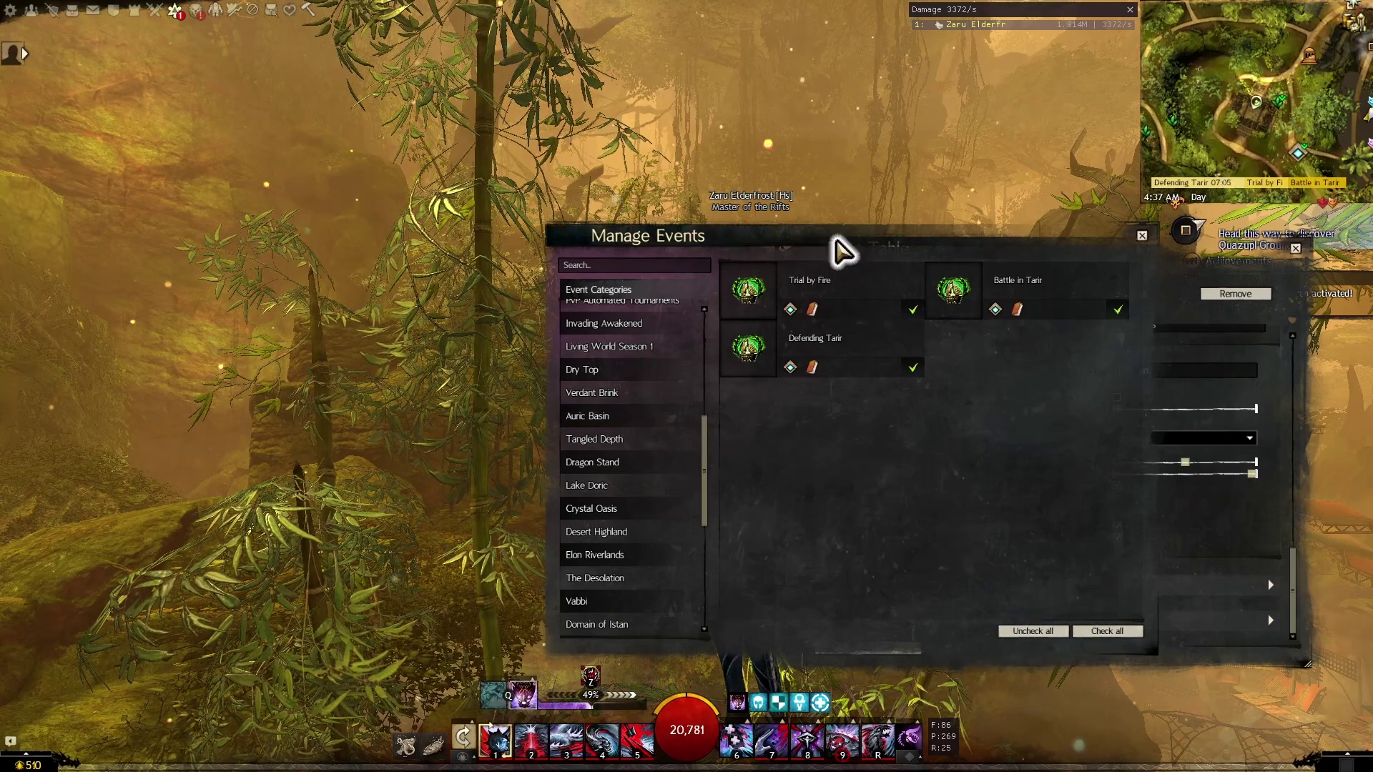
drag(853, 248, 864, 257)
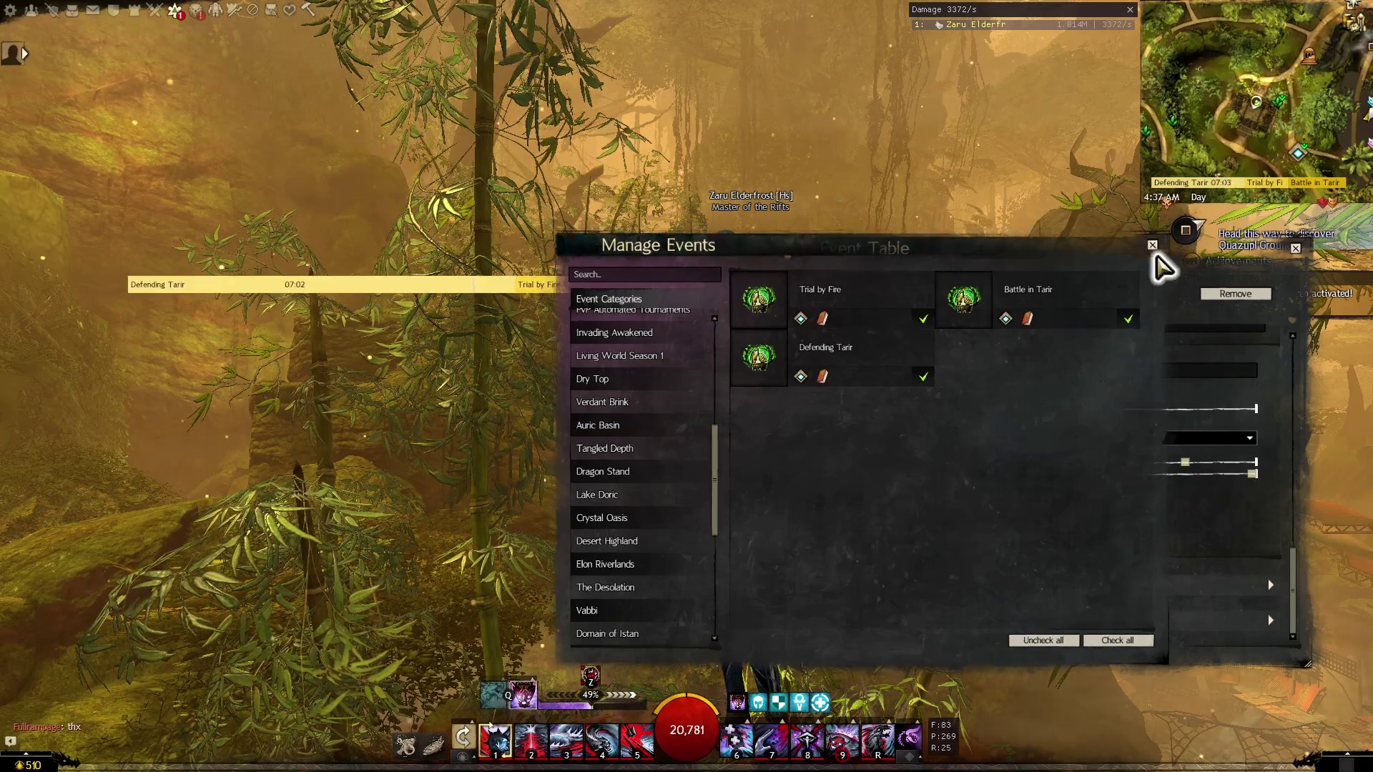
click(1152, 245)
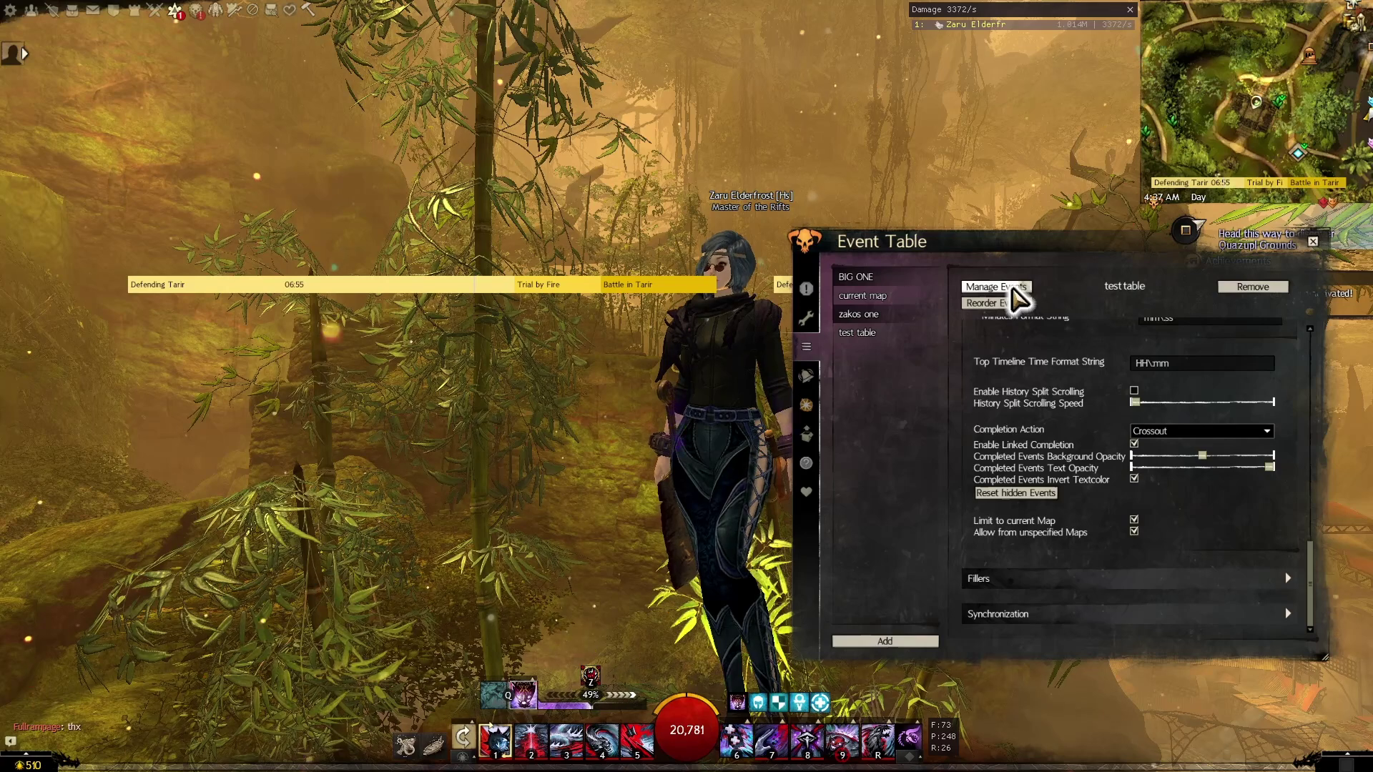
Check all events in Manage Events, adding Day/Night, Server Reset and Weekly Black Lion Key rows
click(1013, 288)
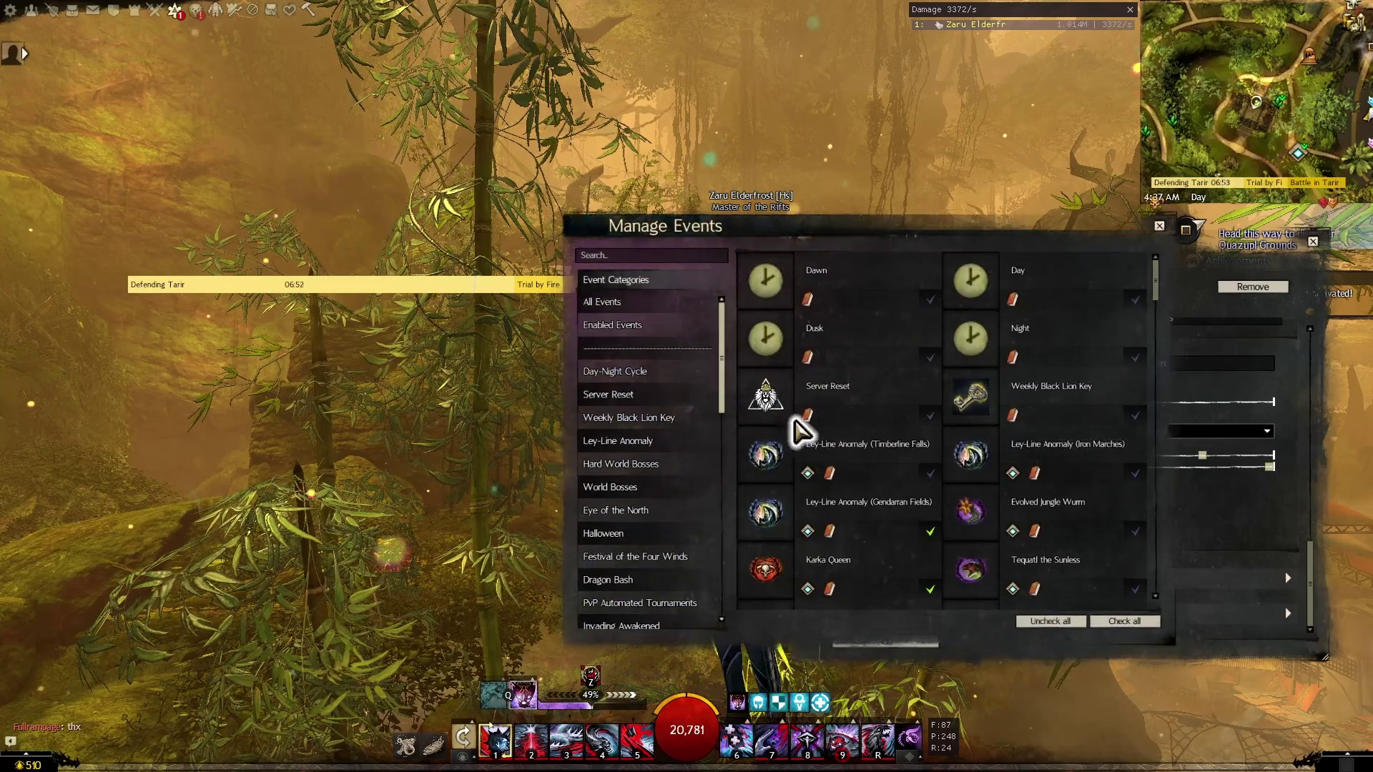
click(1110, 623)
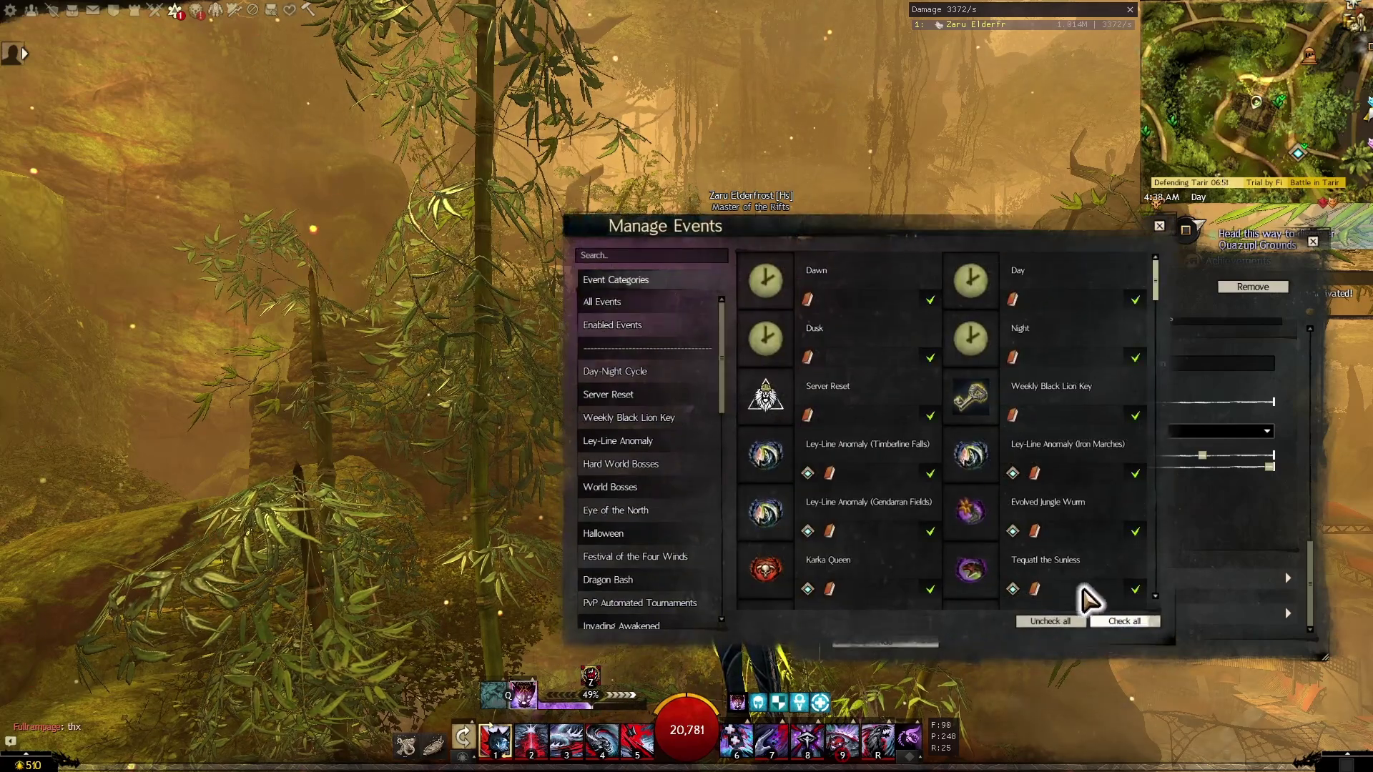
click(1159, 226)
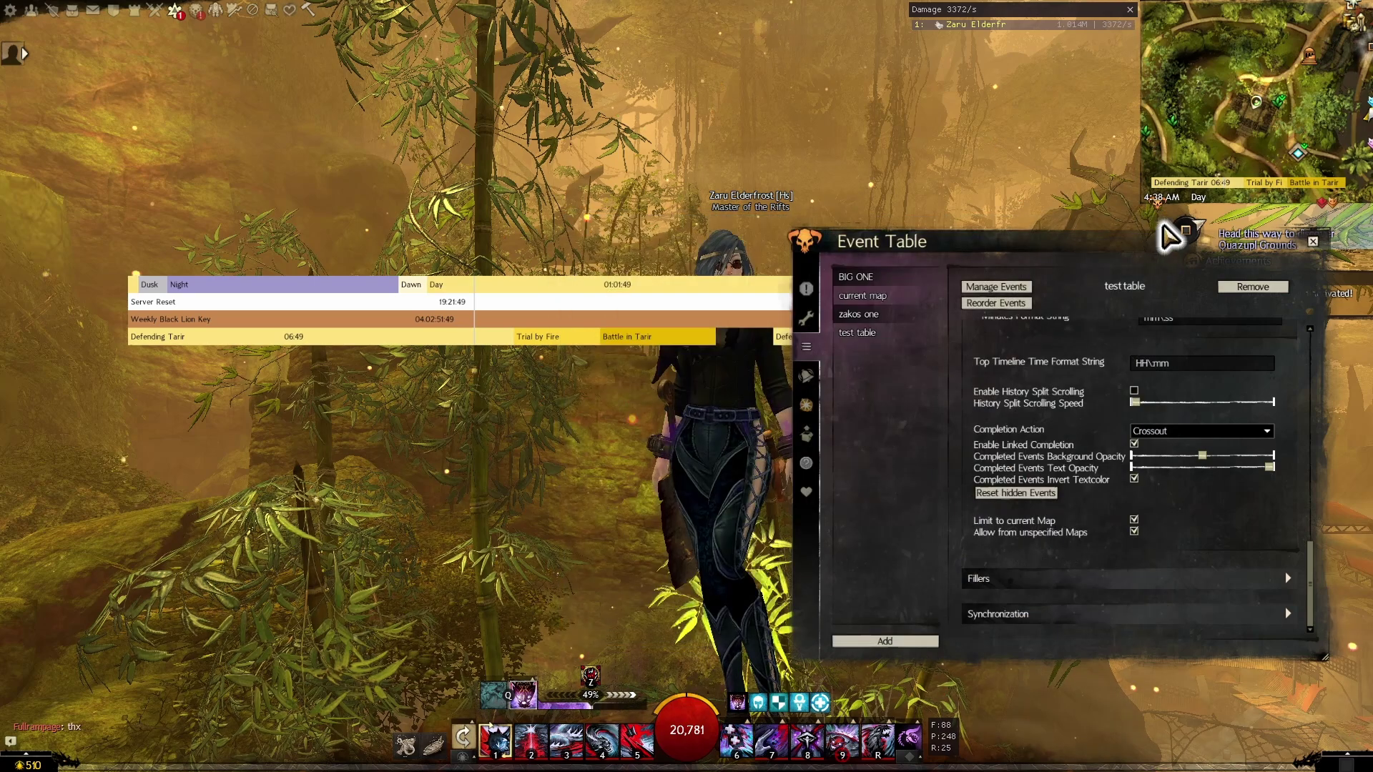
drag(920, 239, 969, 243)
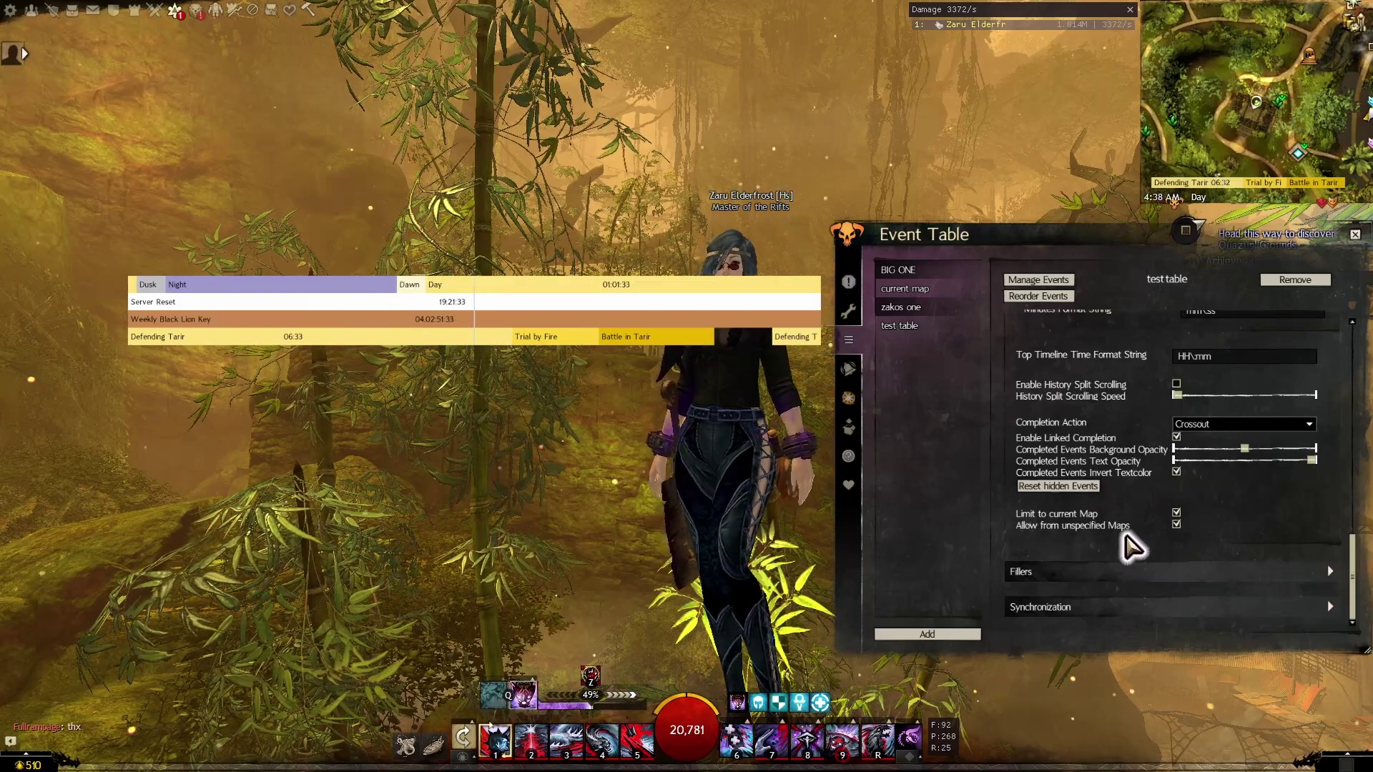
Uncheck Allow from unspecified Maps for the test table
click(1176, 525)
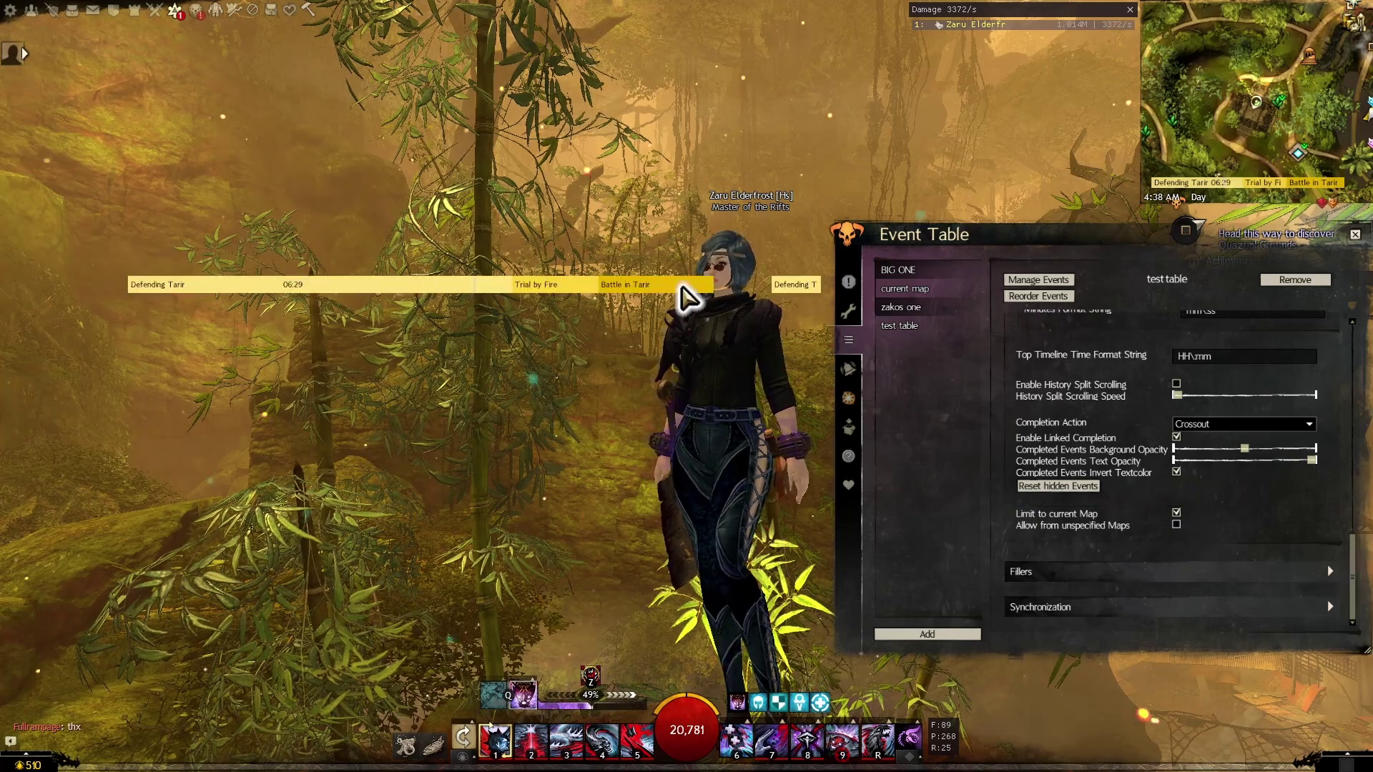
drag(950, 251, 965, 282)
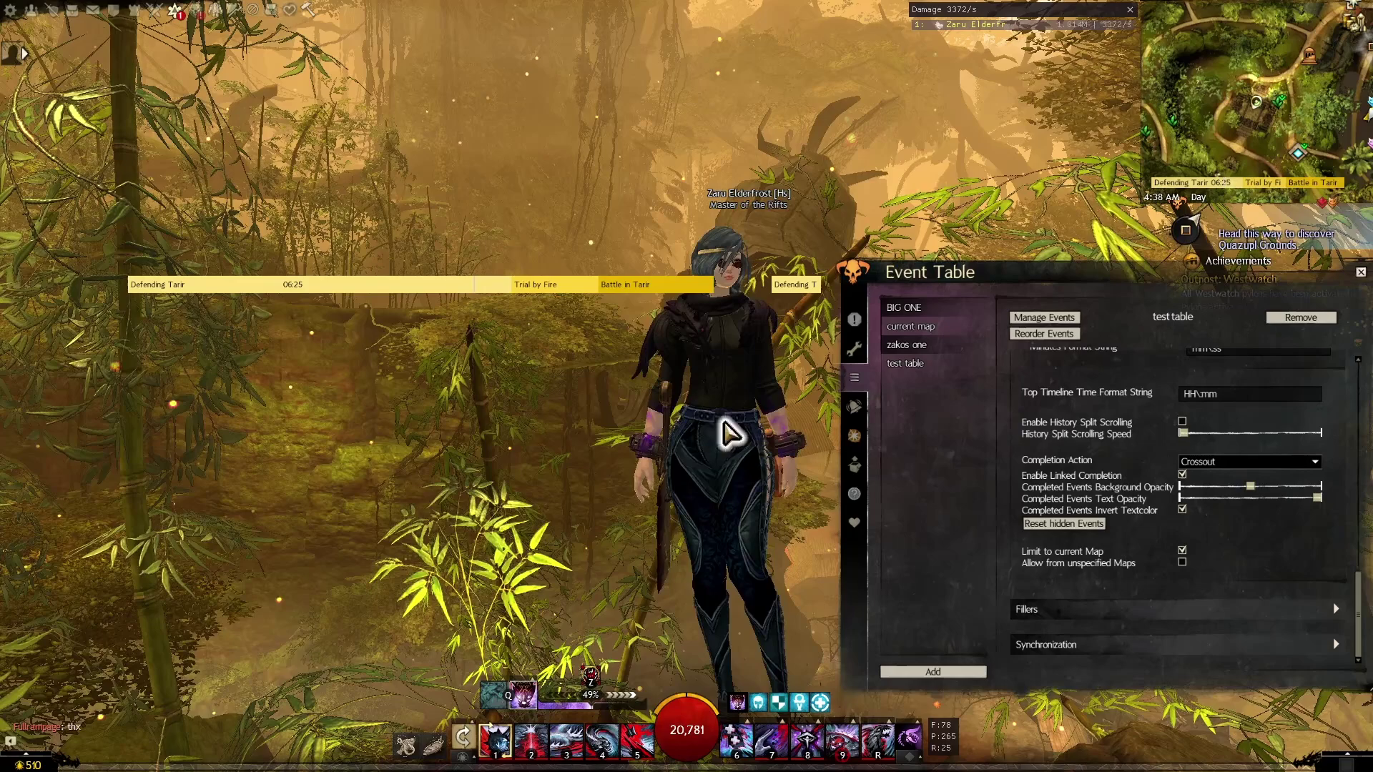
drag(728, 432, 545, 318)
Drag the test table's Location X and Y sliders to shift its bar left and up
drag(1010, 281, 967, 292)
scroll(1064, 515, up, 15)
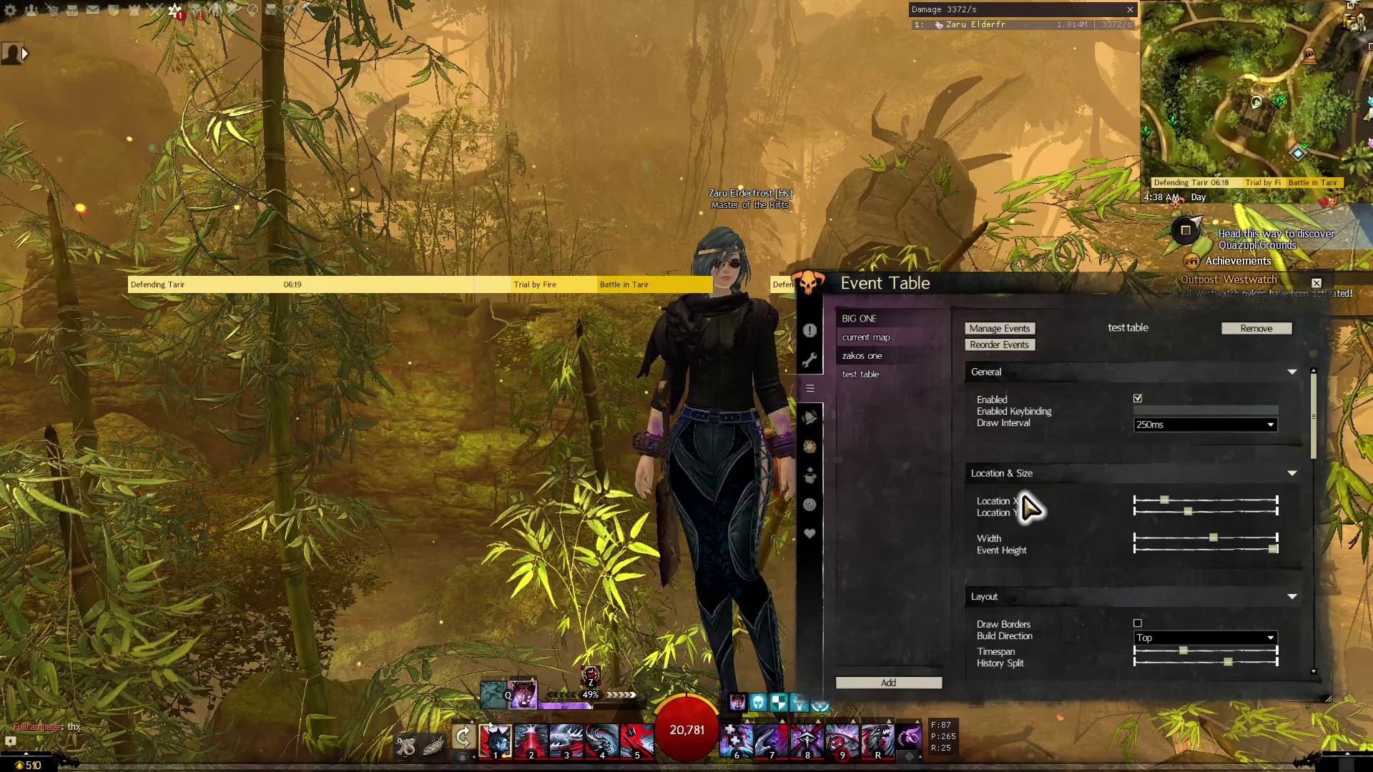
drag(1164, 500, 1171, 513)
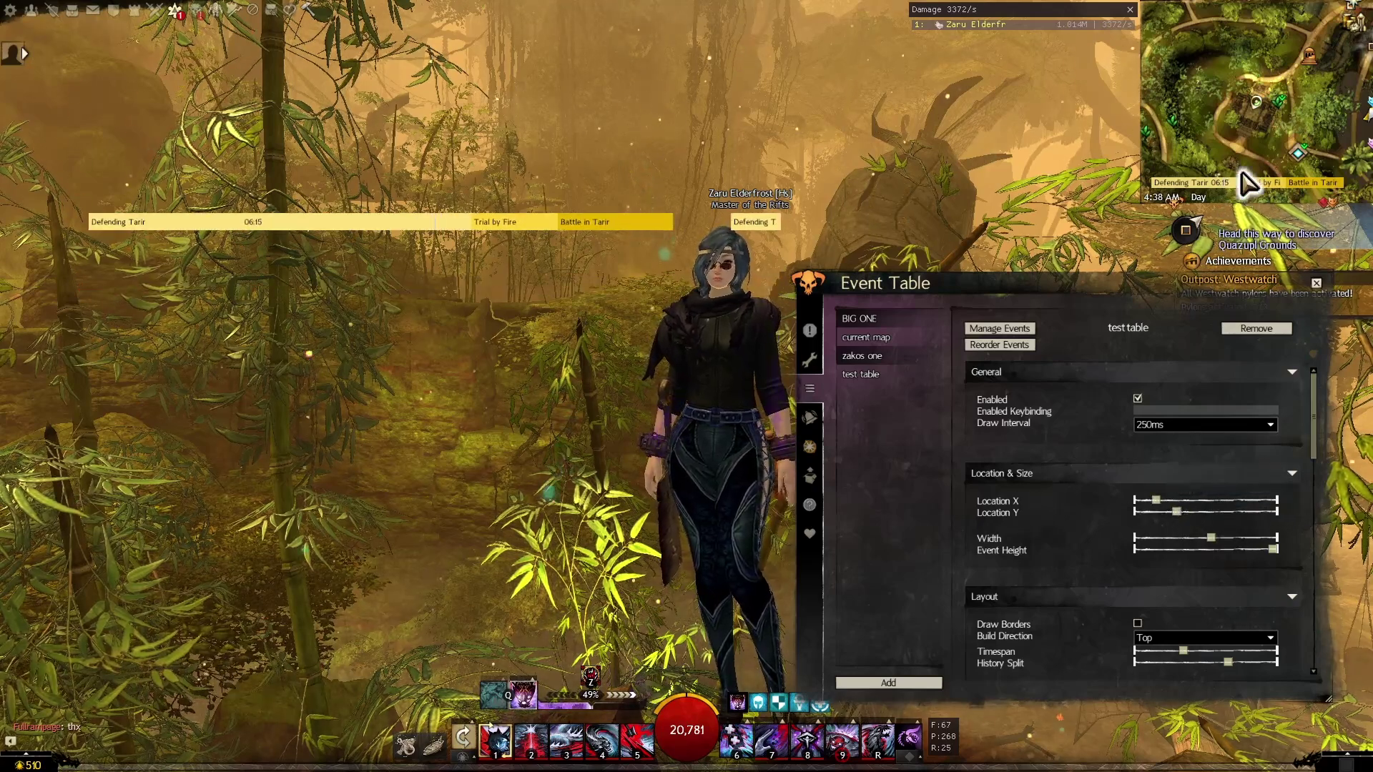
mouse_move(1261, 185)
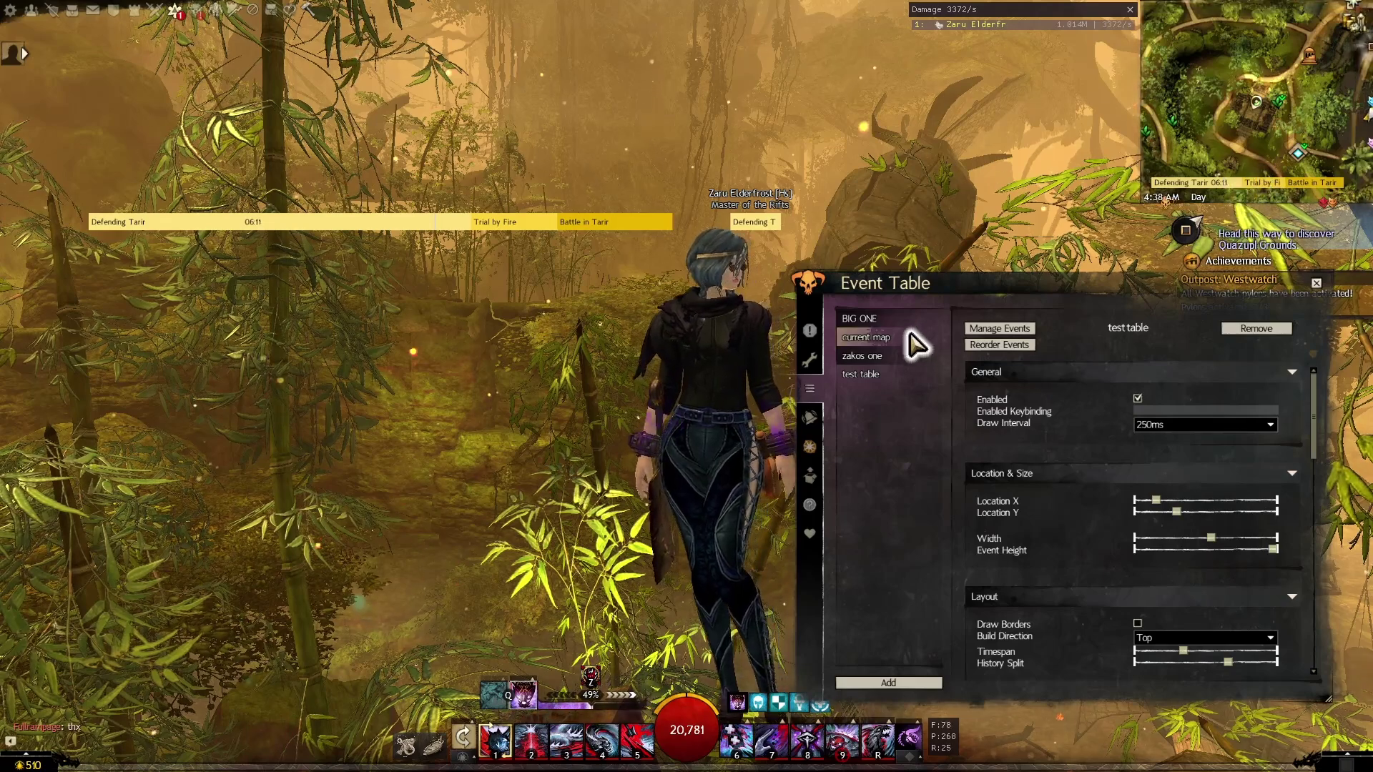
drag(920, 286, 885, 270)
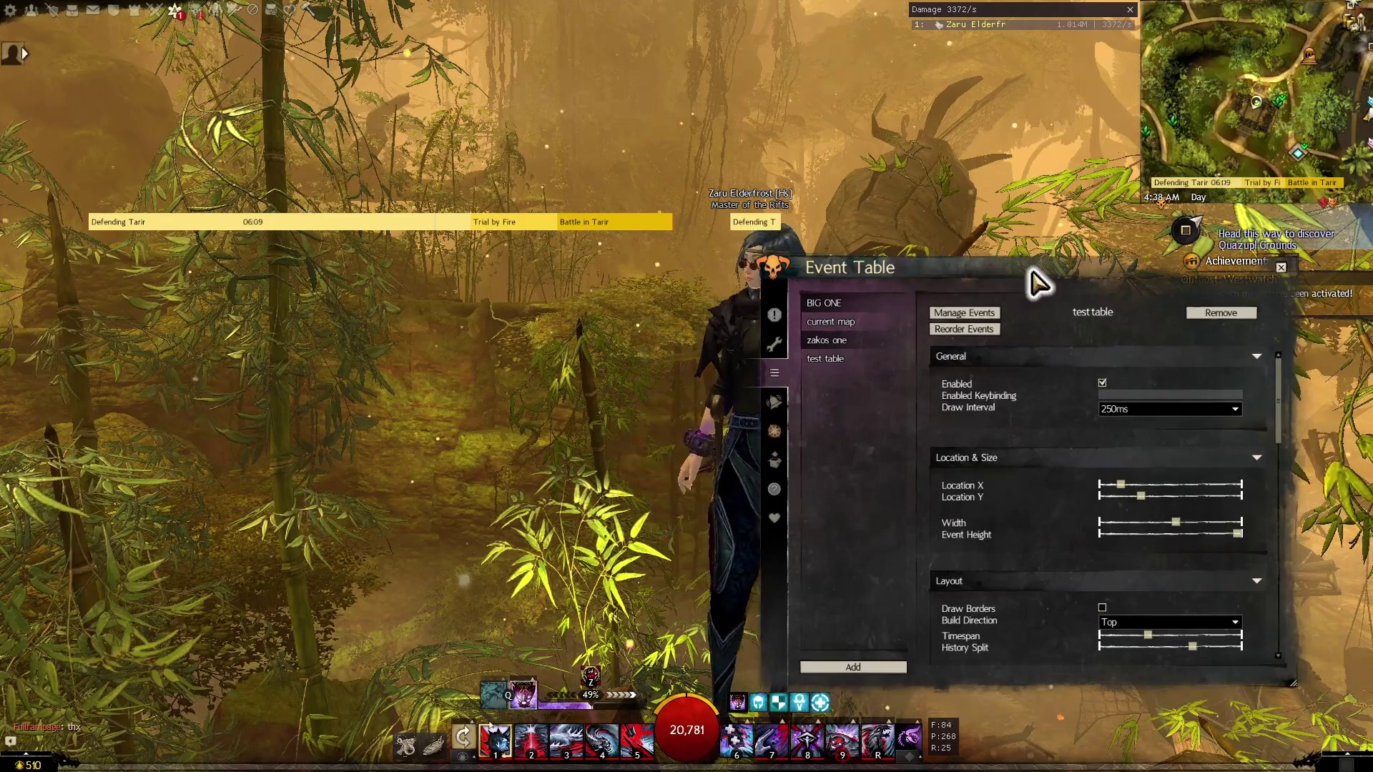
drag(653, 429, 572, 458)
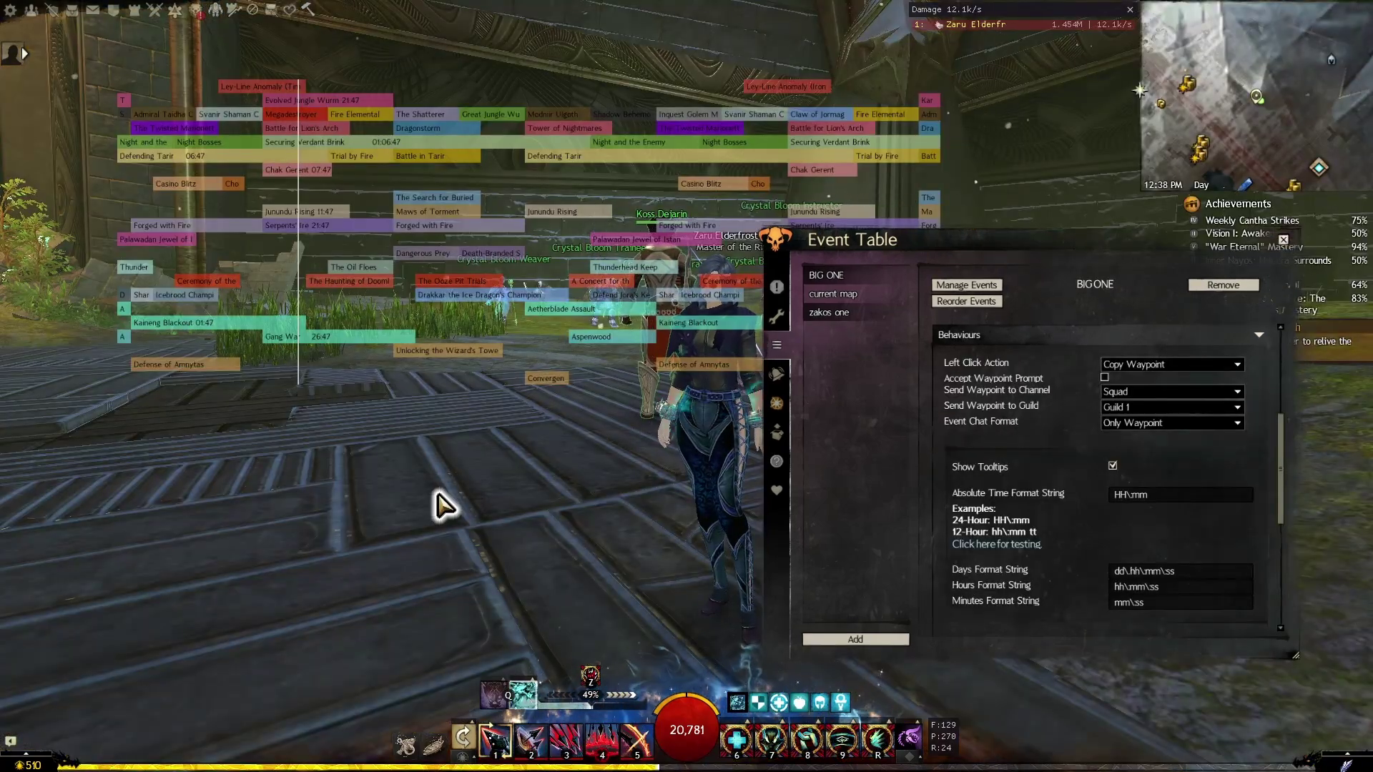
Set BIG ONE's Left Click Action dropdown to Navigate to Waypoint
mouse_move(331, 342)
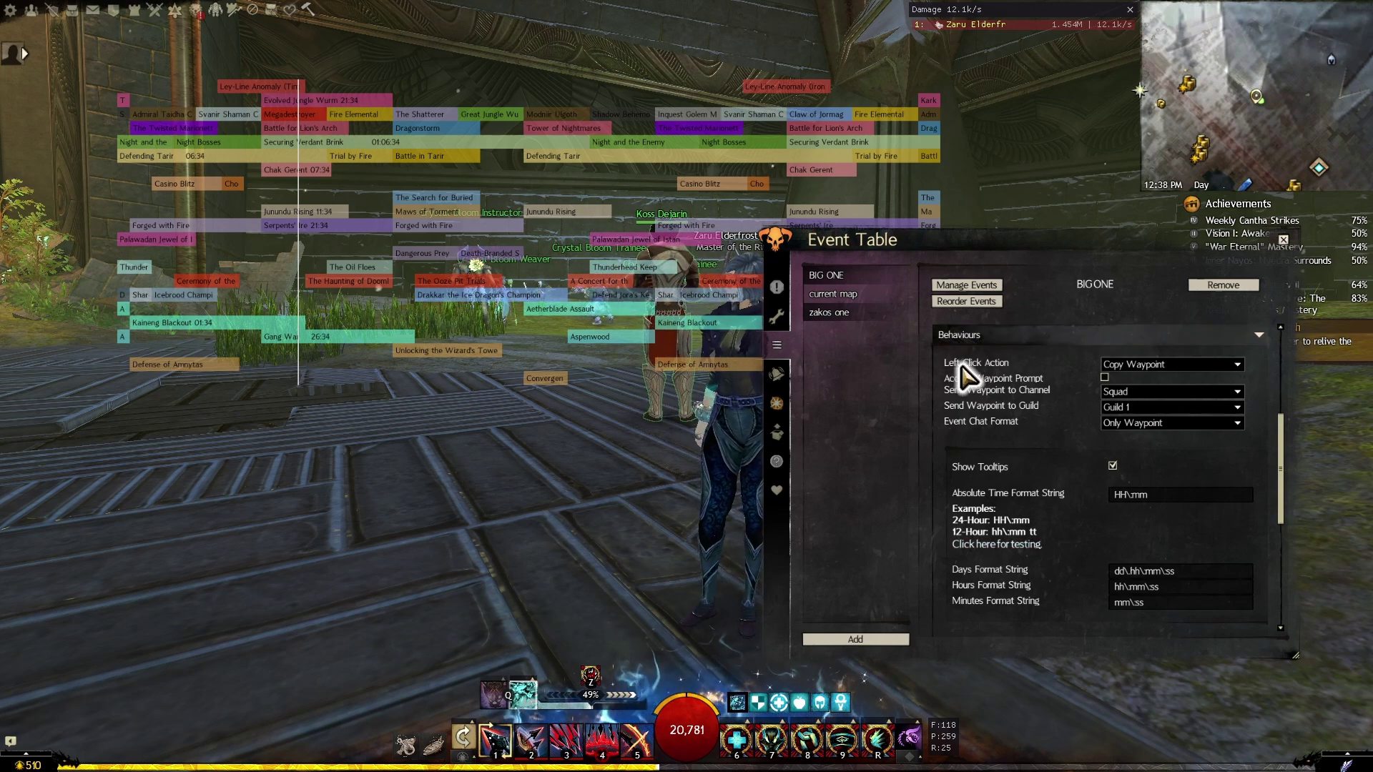
click(1208, 366)
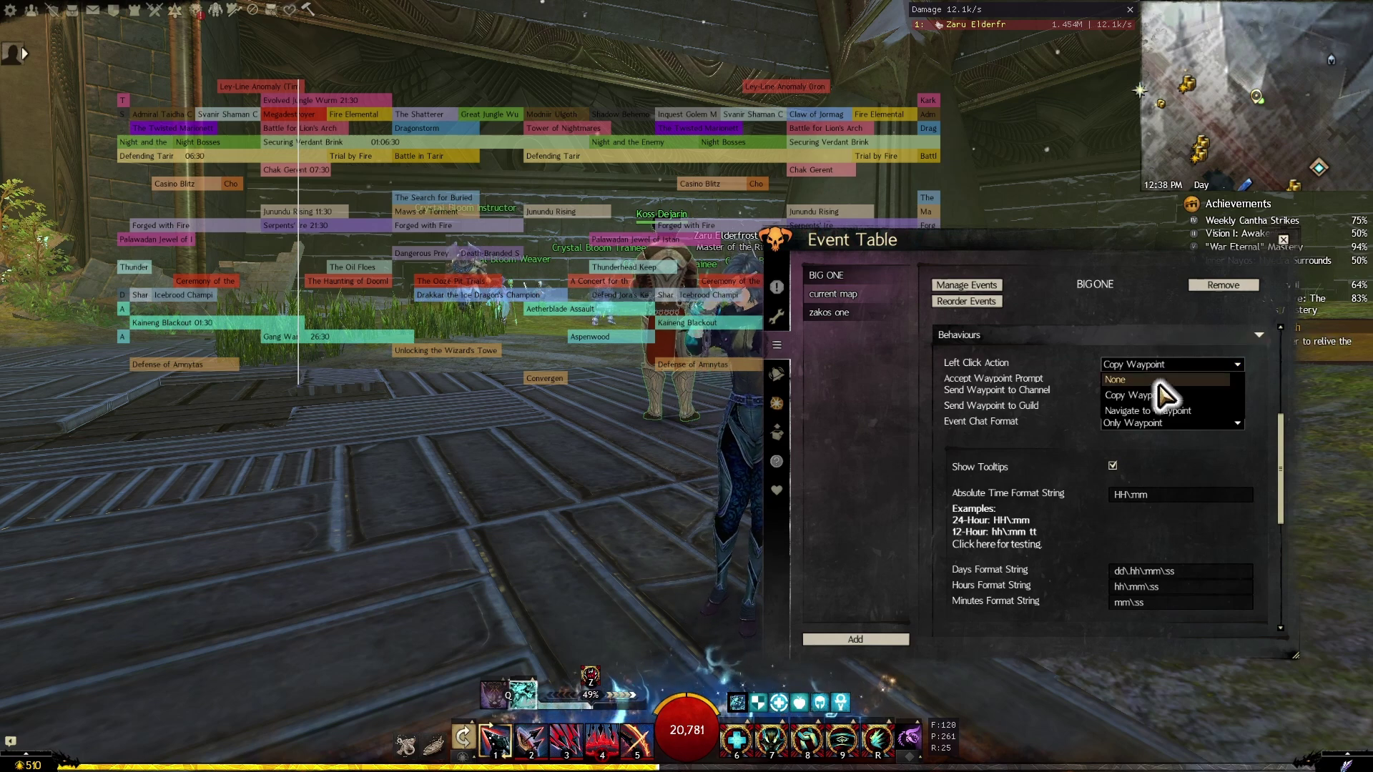
click(1147, 412)
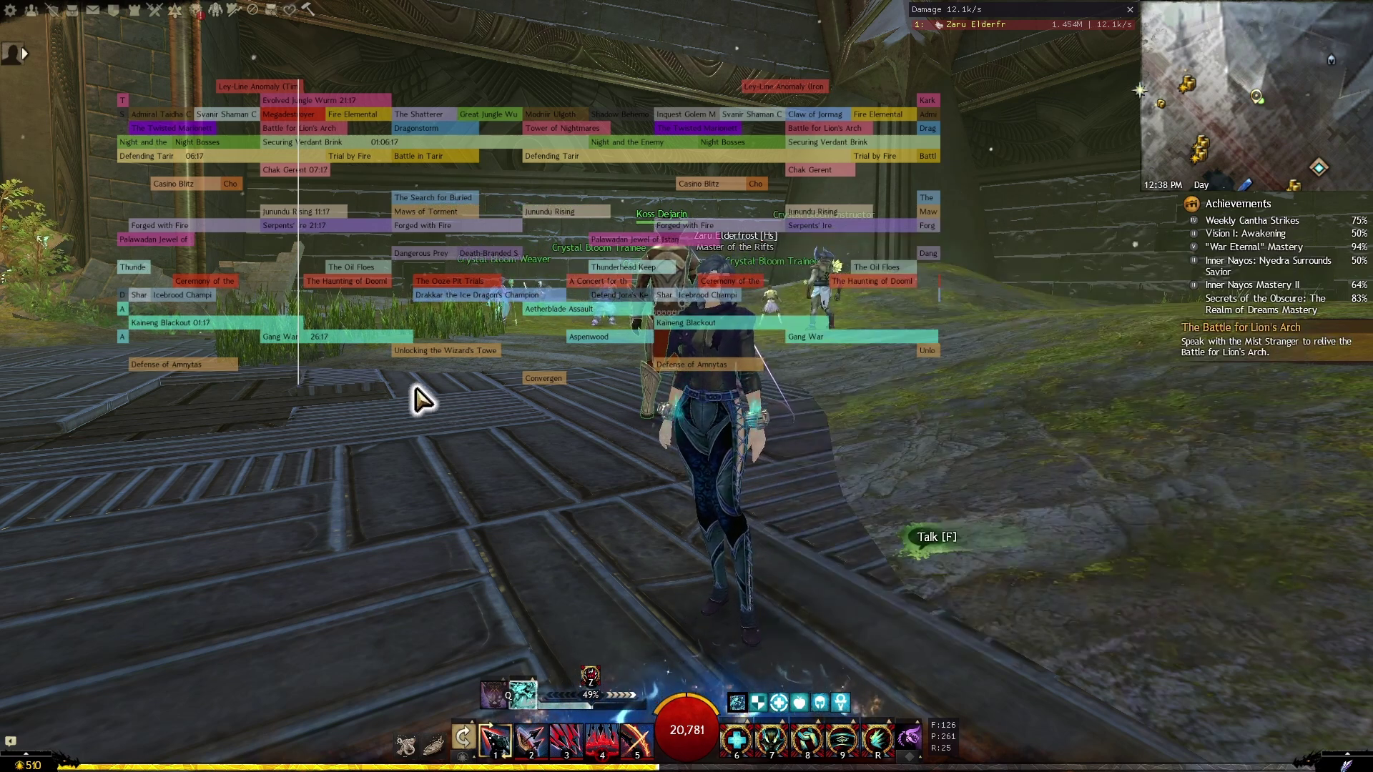
mouse_move(334, 335)
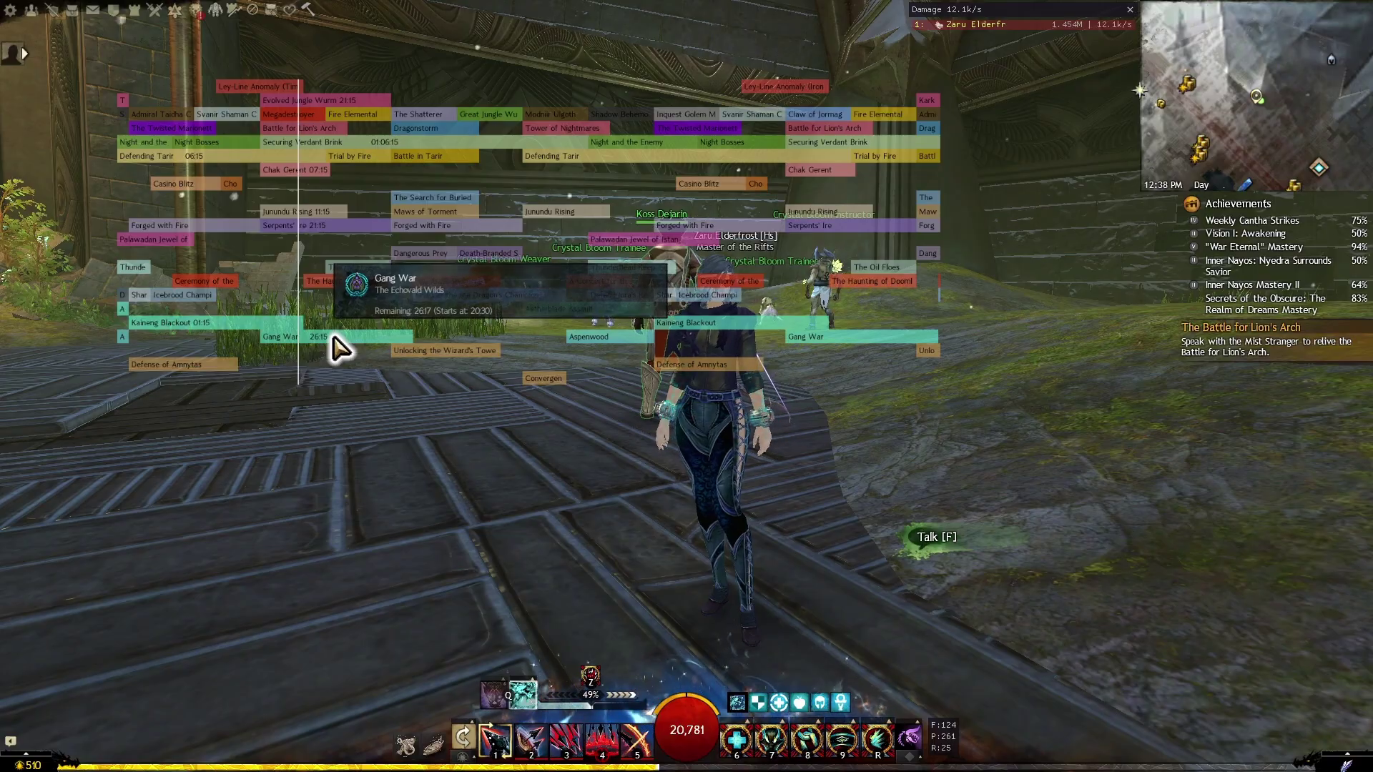
click(334, 335)
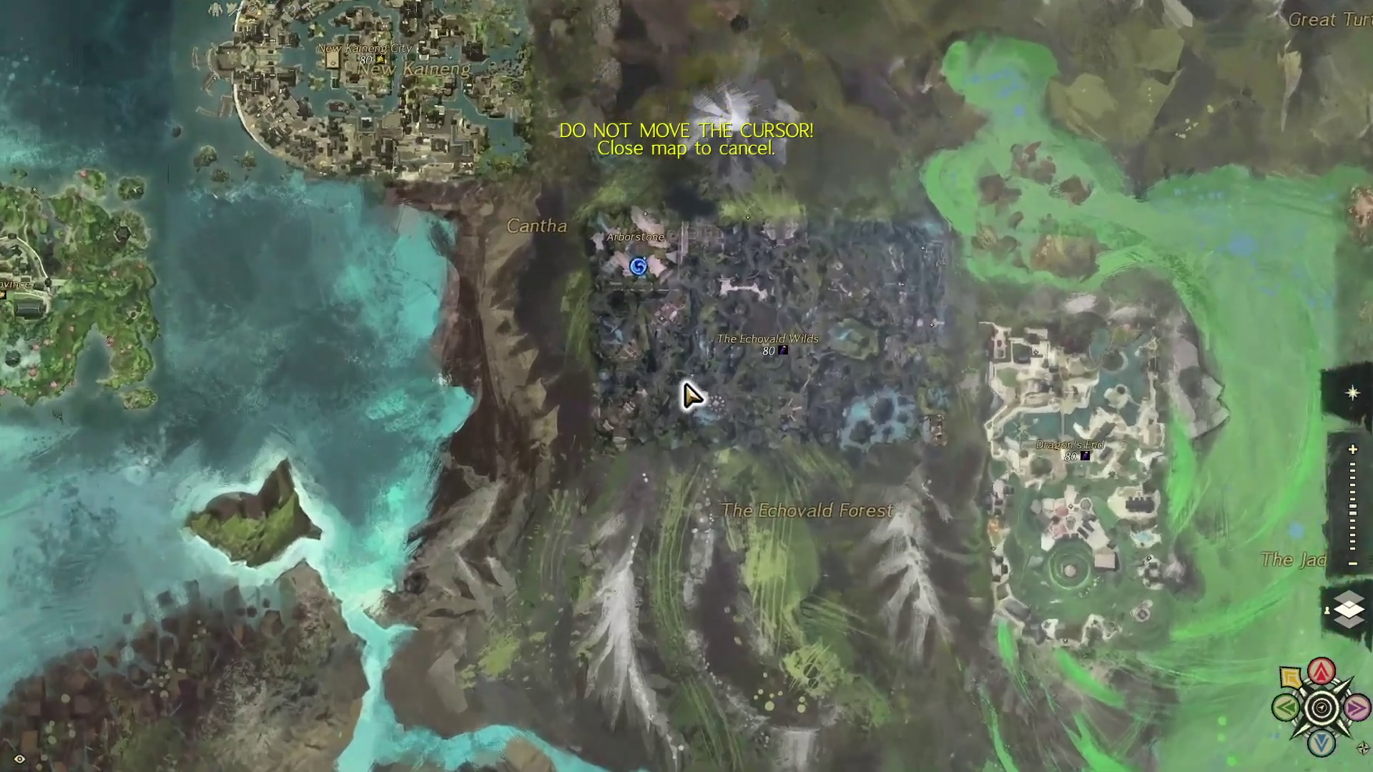
scroll(686, 394, up, 5)
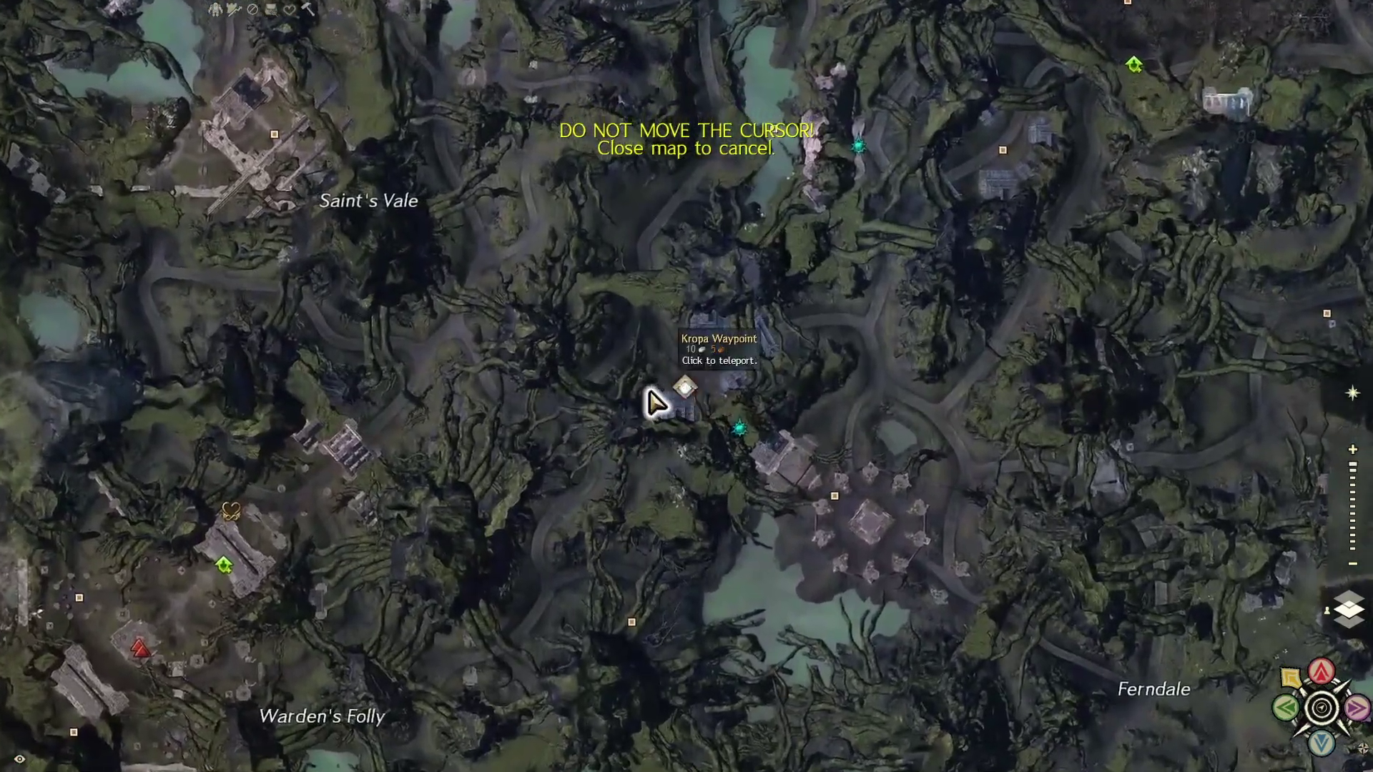
click(651, 394)
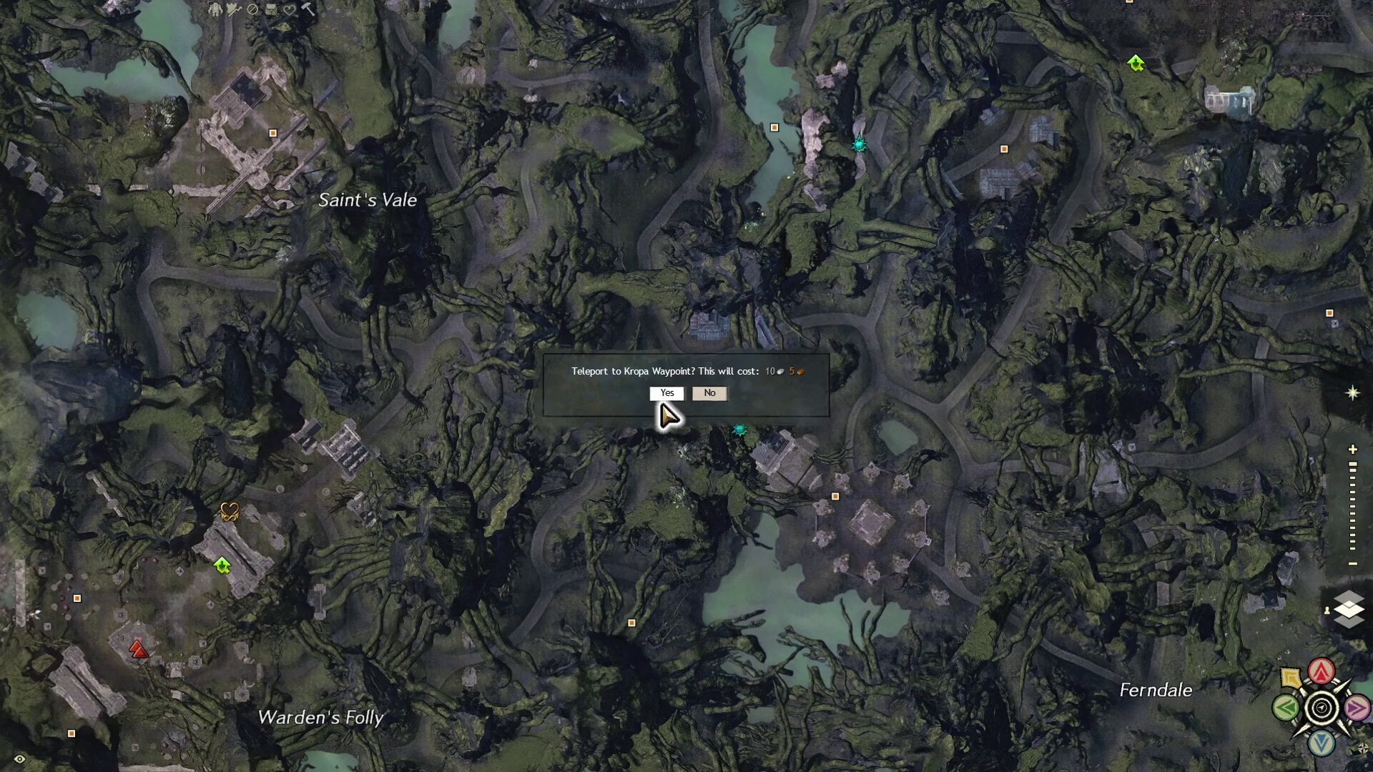
click(710, 394)
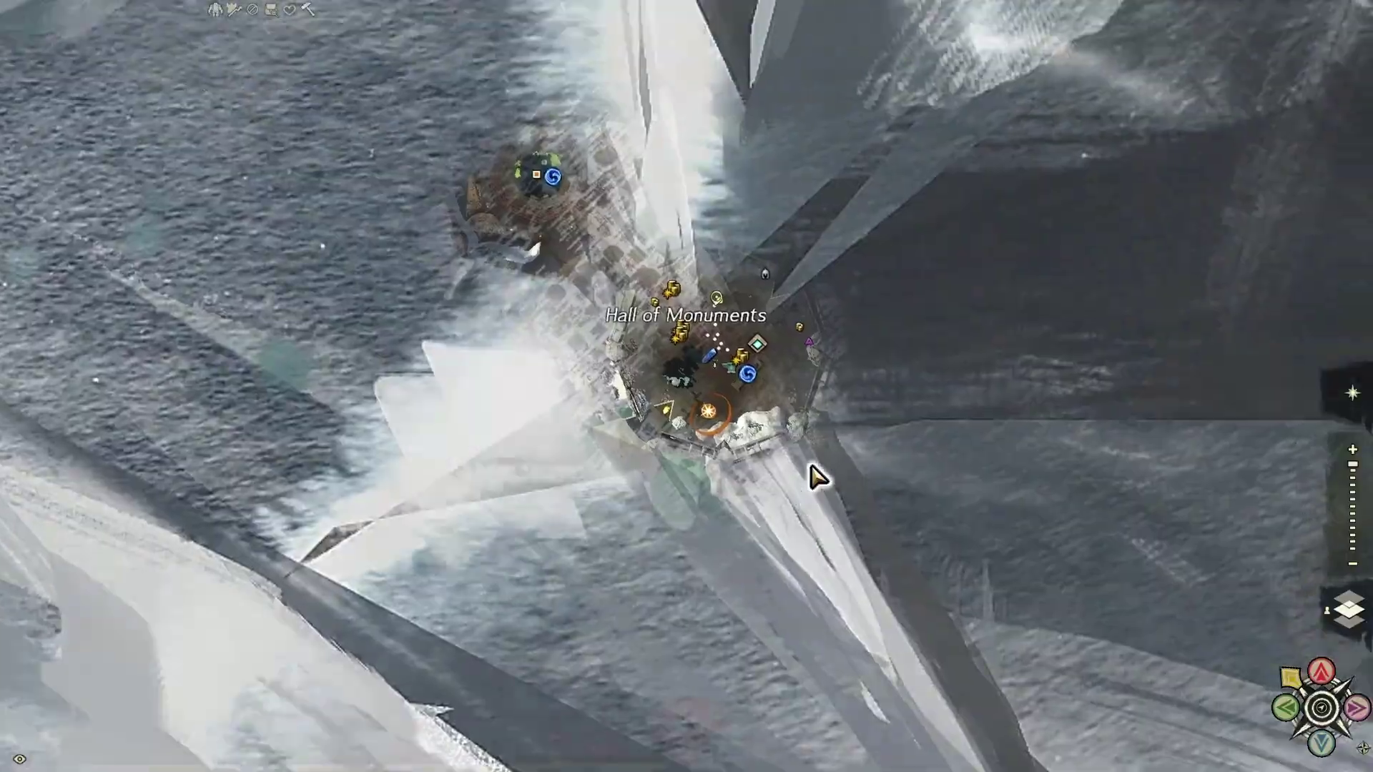
key(m)
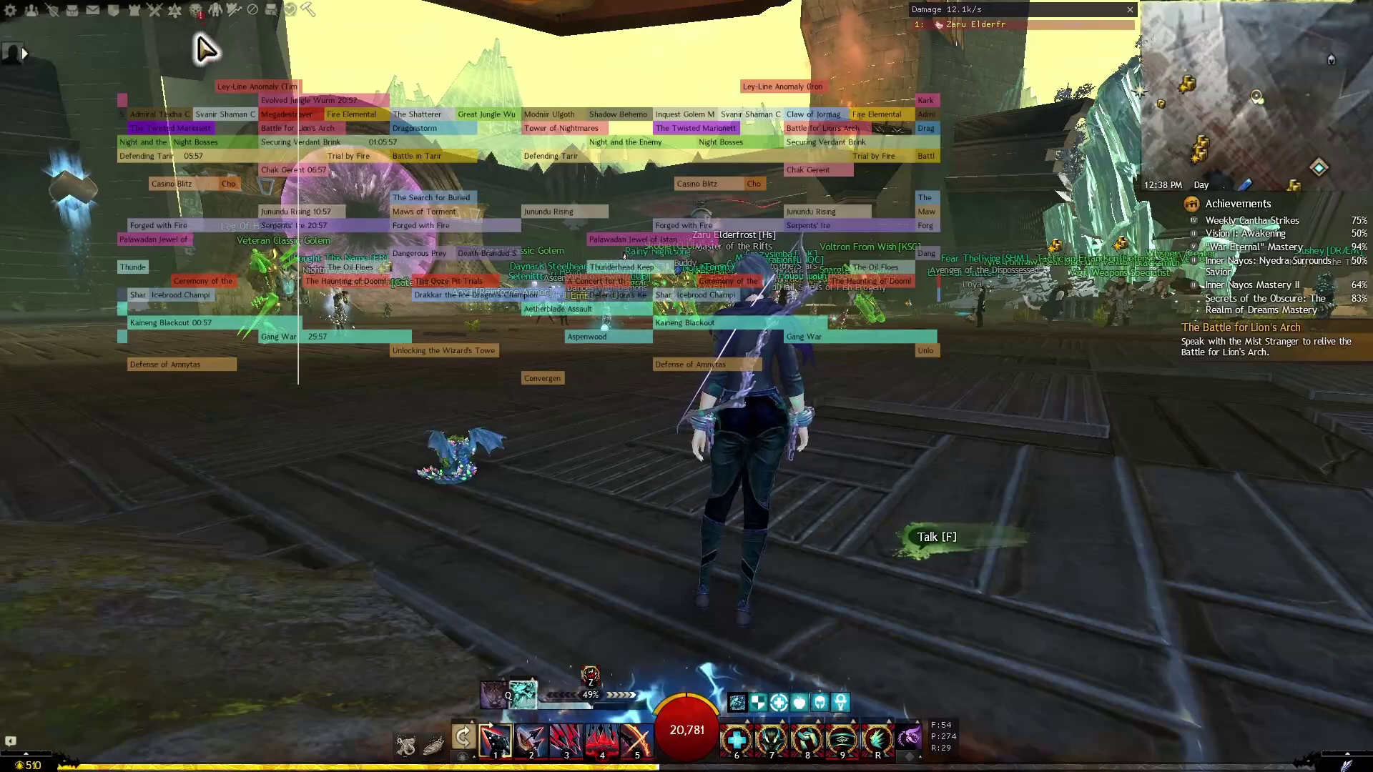
click(214, 10)
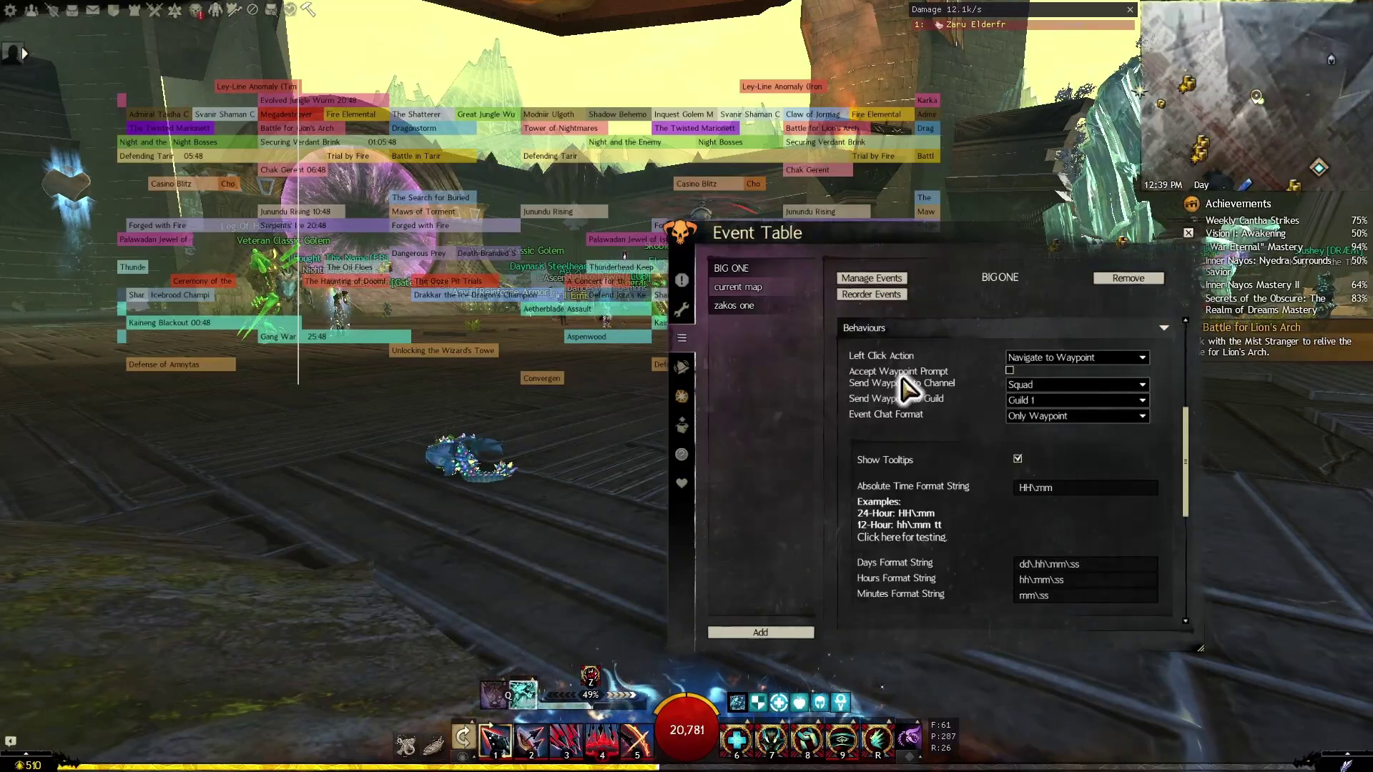
Tick Accept Waypoint Prompt for BIG ONE, then bring up the Reminders settings
click(1009, 371)
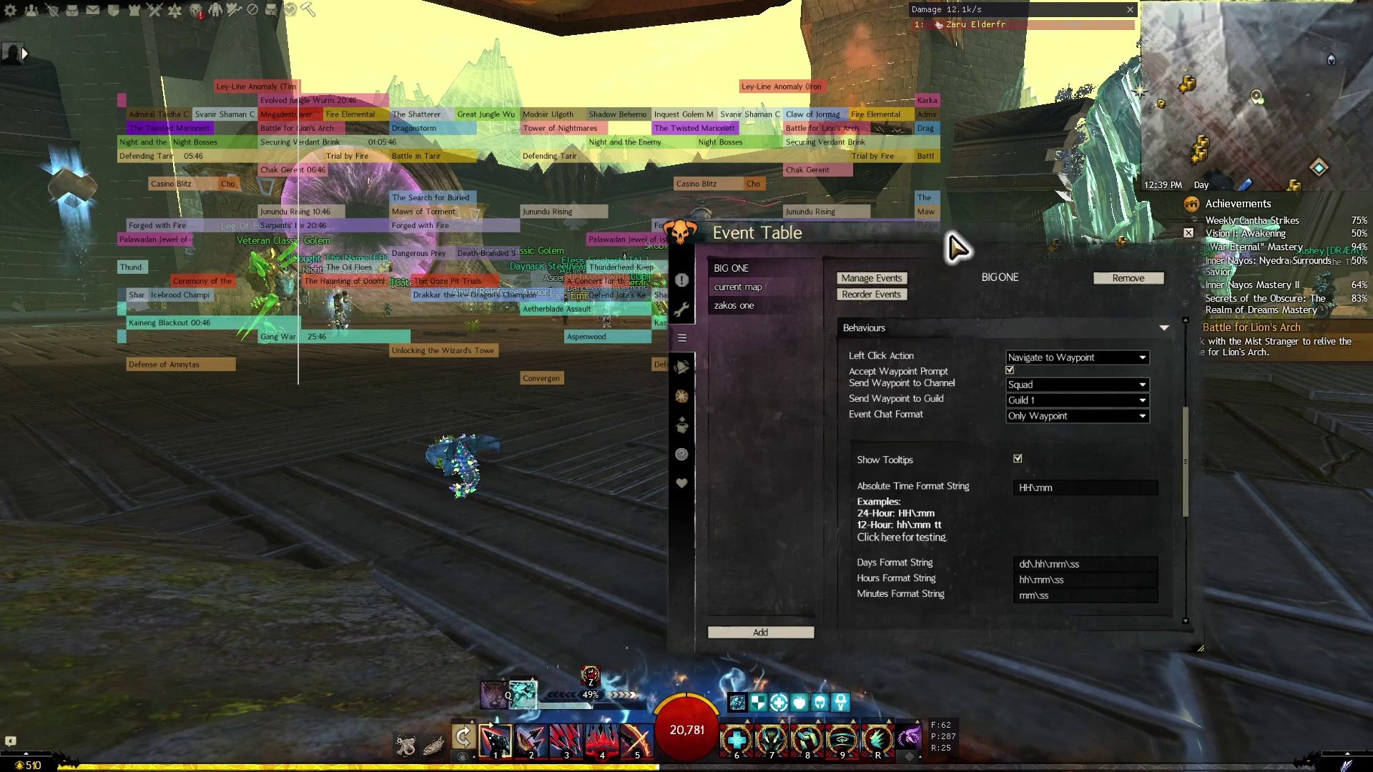
drag(957, 246, 985, 262)
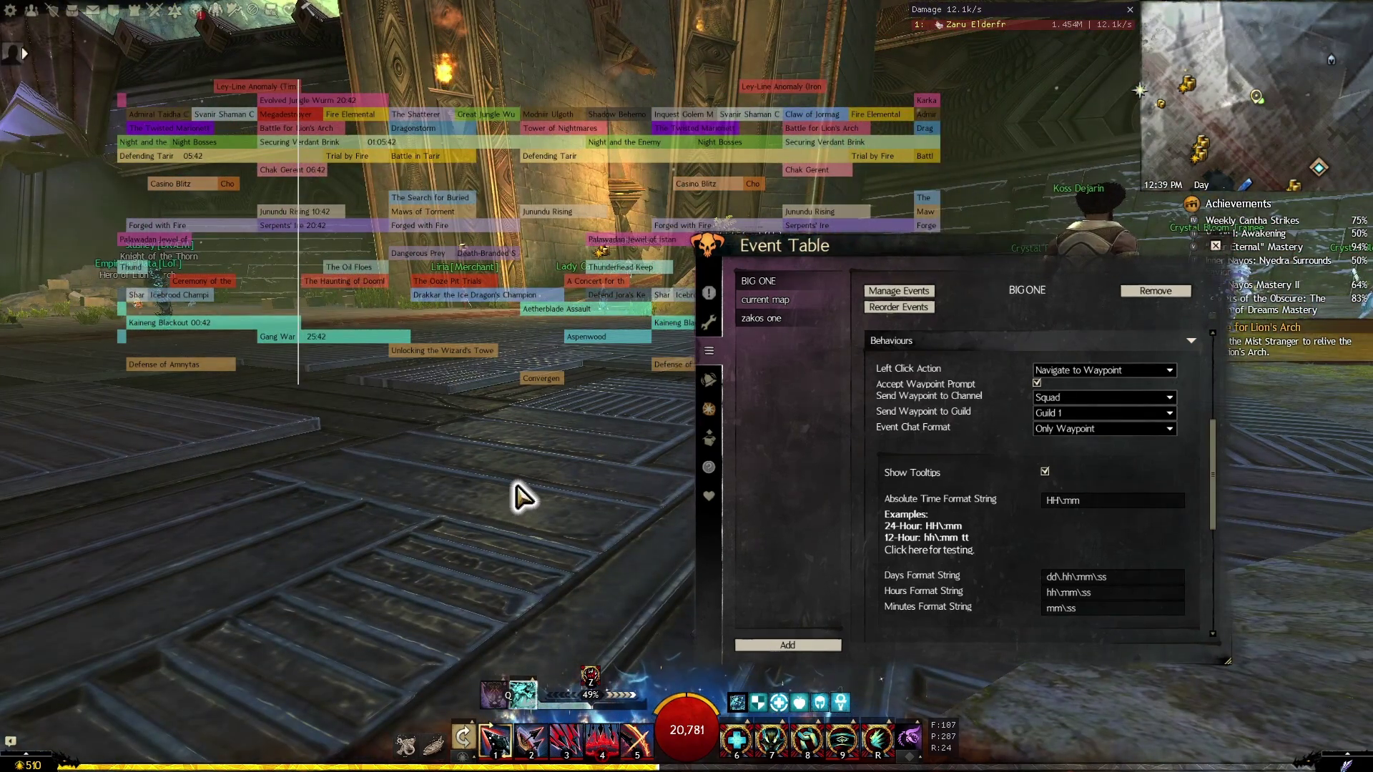
drag(862, 251, 1045, 248)
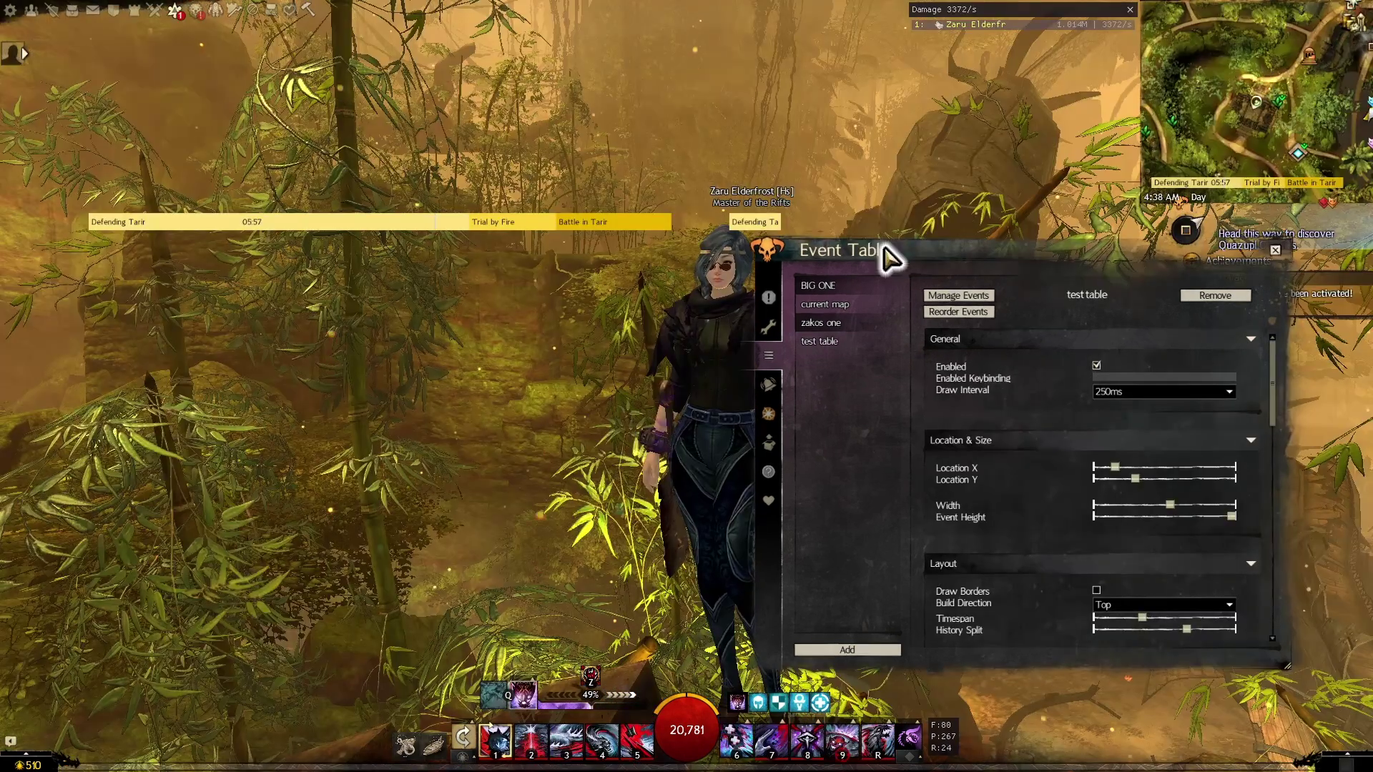
drag(889, 257, 807, 262)
click(748, 393)
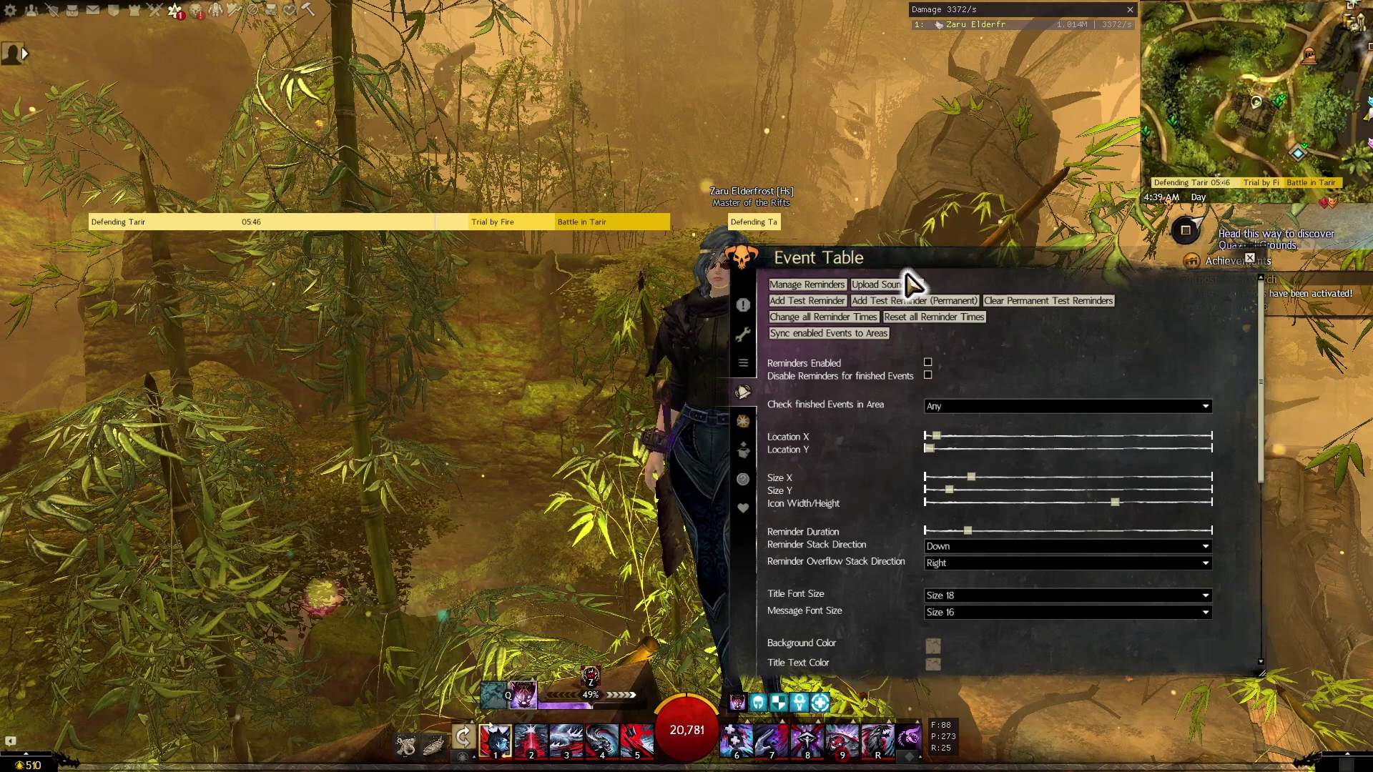
drag(910, 276, 916, 274)
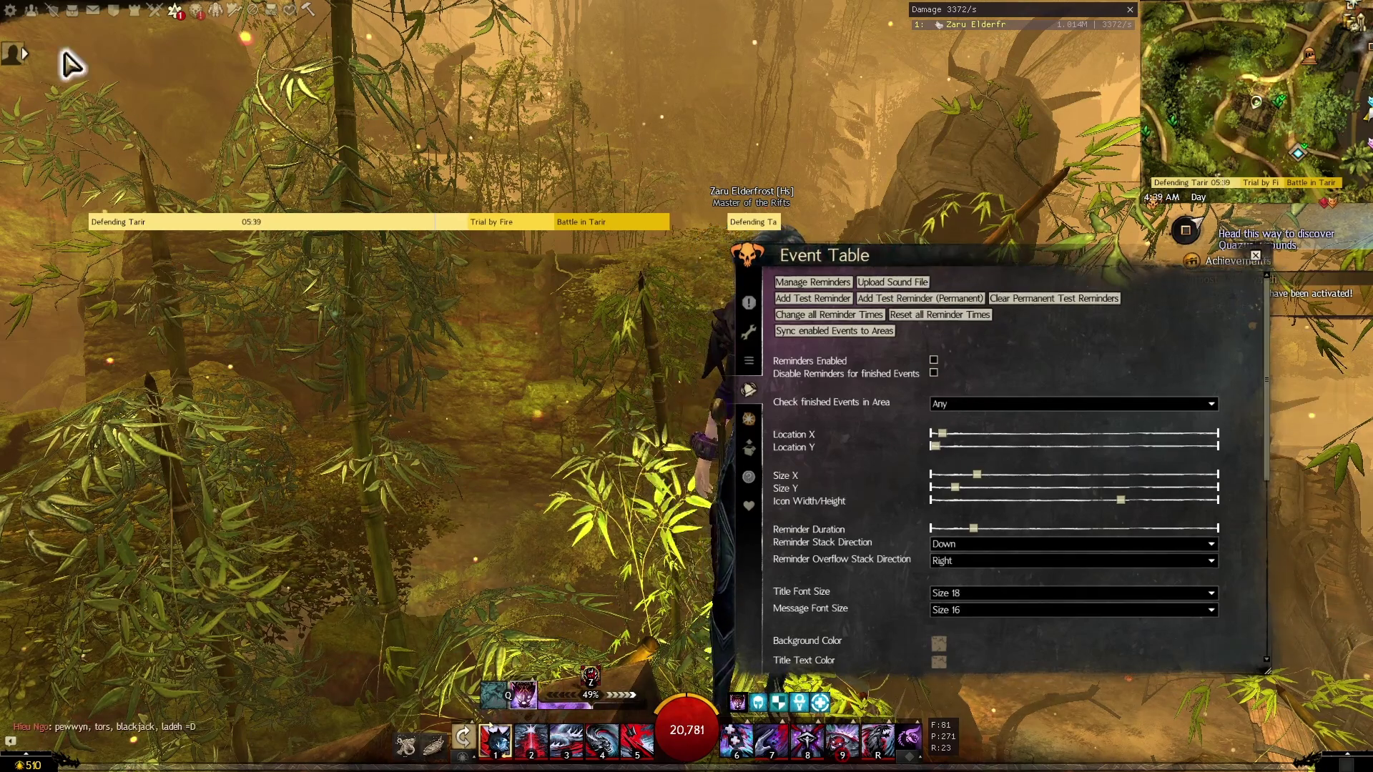
drag(969, 260, 973, 256)
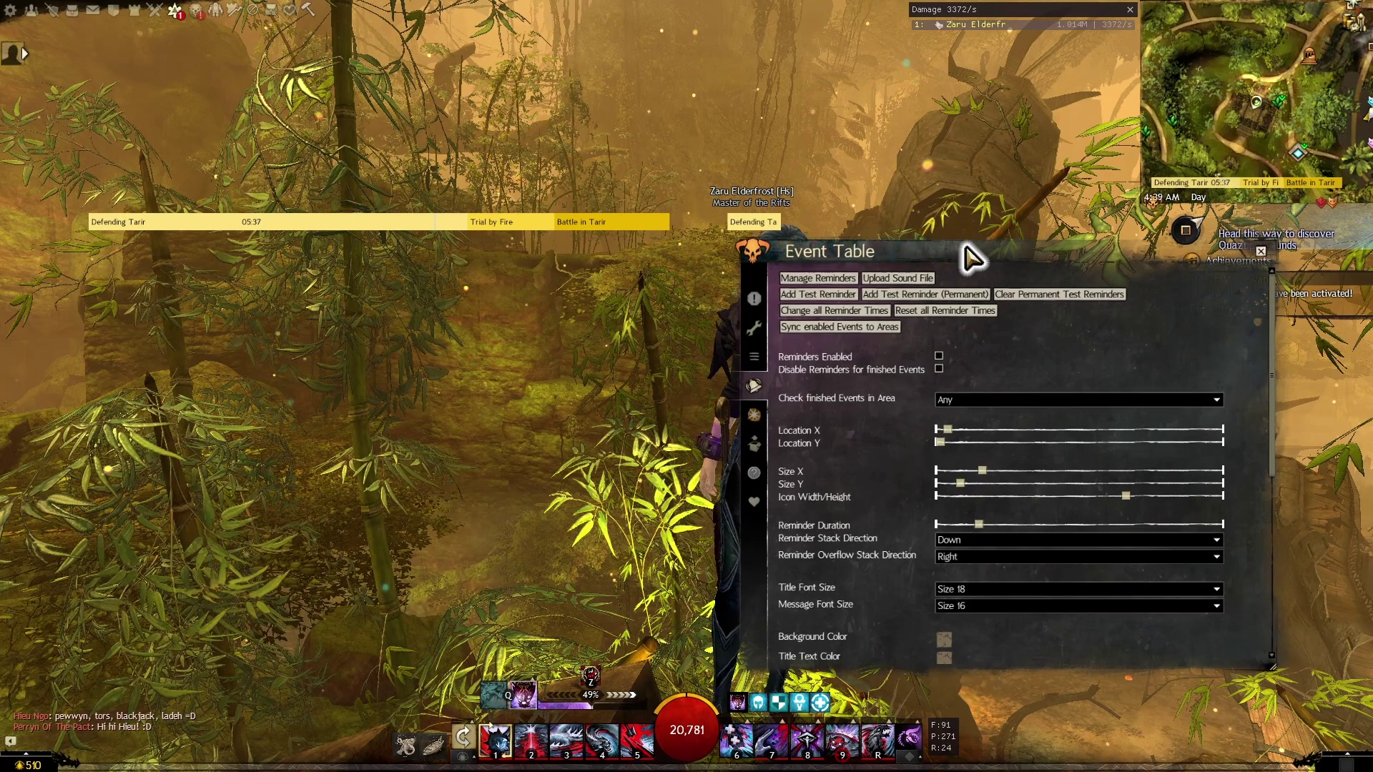
scroll(1142, 411, down, 4)
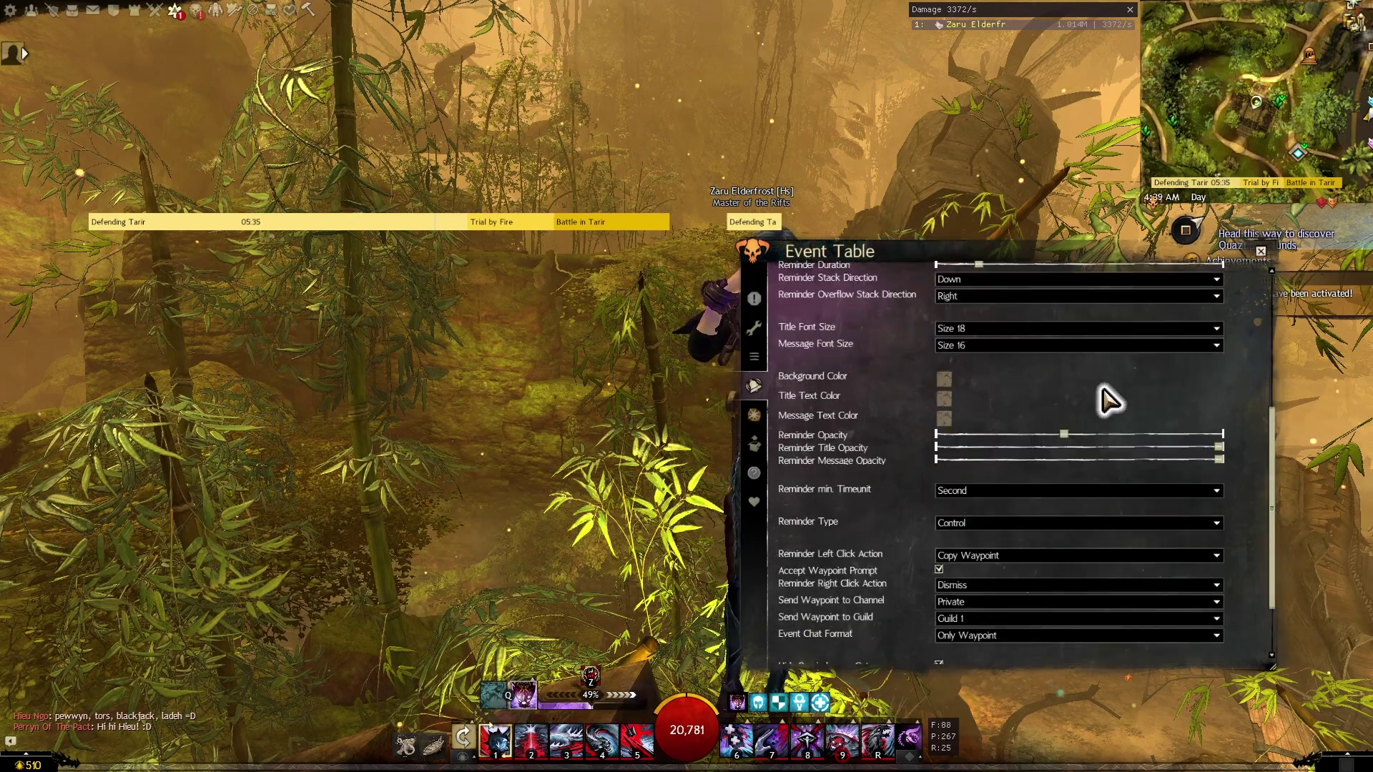